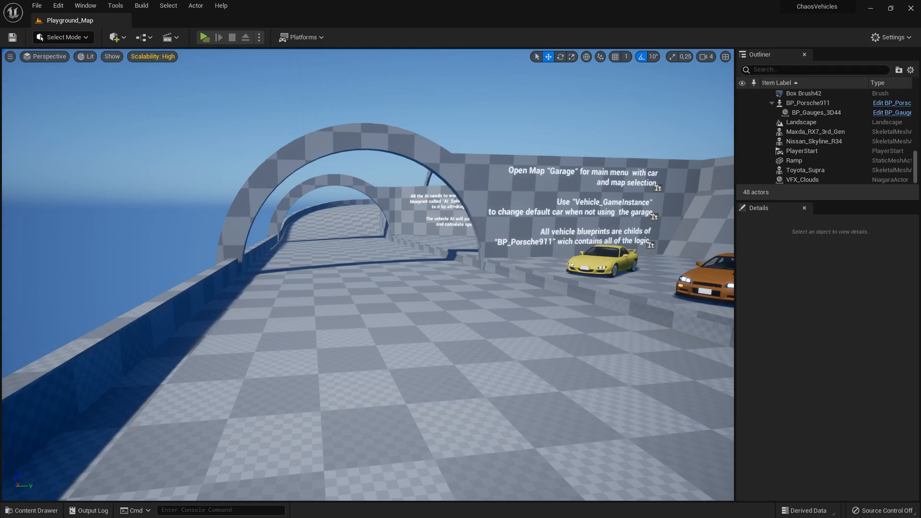
- Open the Poof texture from the Vehicles/Tutorial folder and view it enlarged in the texture editor
{"action": "left_click", "coordinate": [34, 512]}
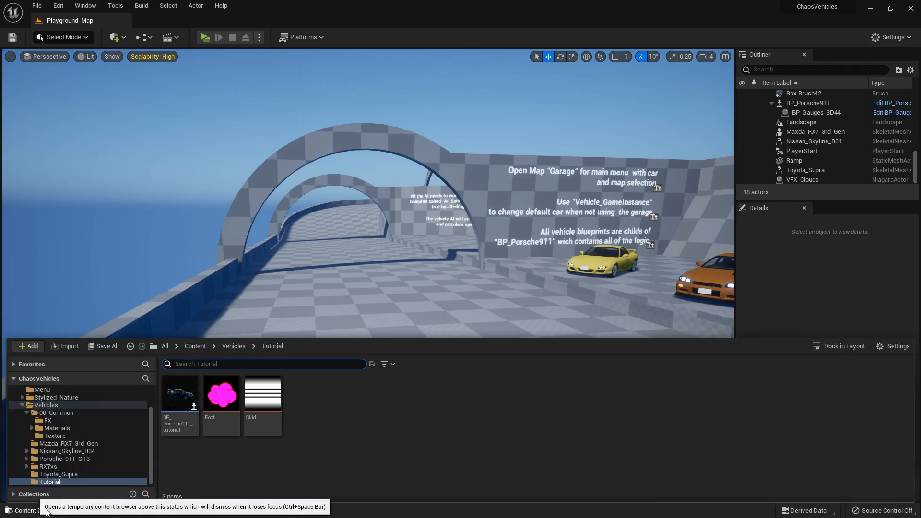
{"action": "left_click", "coordinate": [377, 433]}
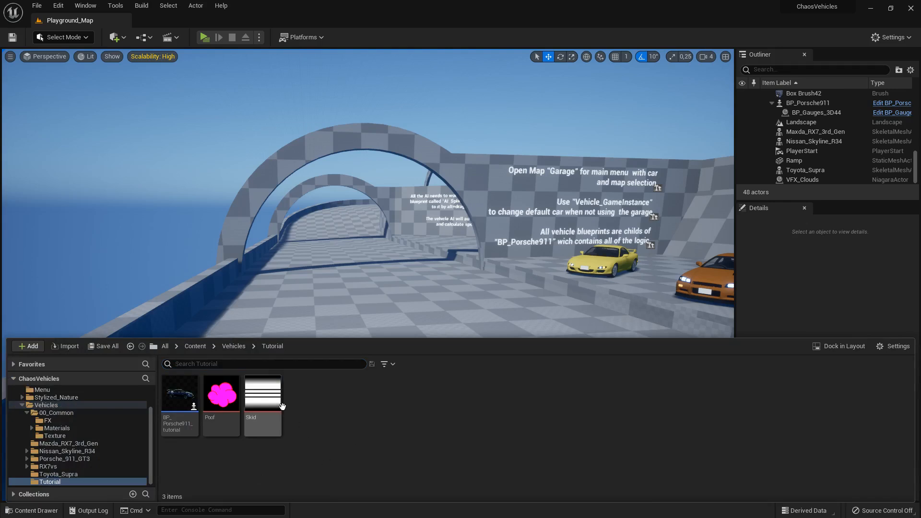
{"action": "left_click", "coordinate": [222, 399]}
{"action": "left_click", "coordinate": [273, 401]}
{"action": "left_click", "coordinate": [399, 424]}
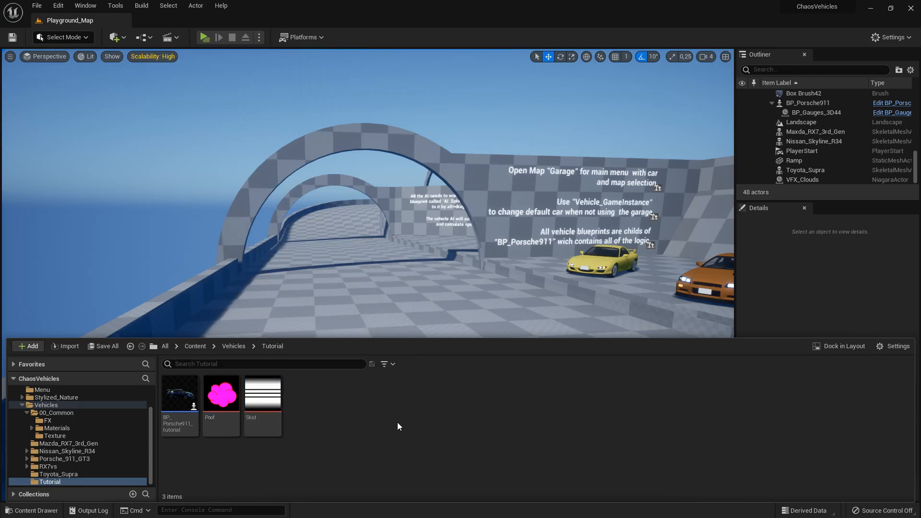
{"action": "double_click", "coordinate": [239, 393]}
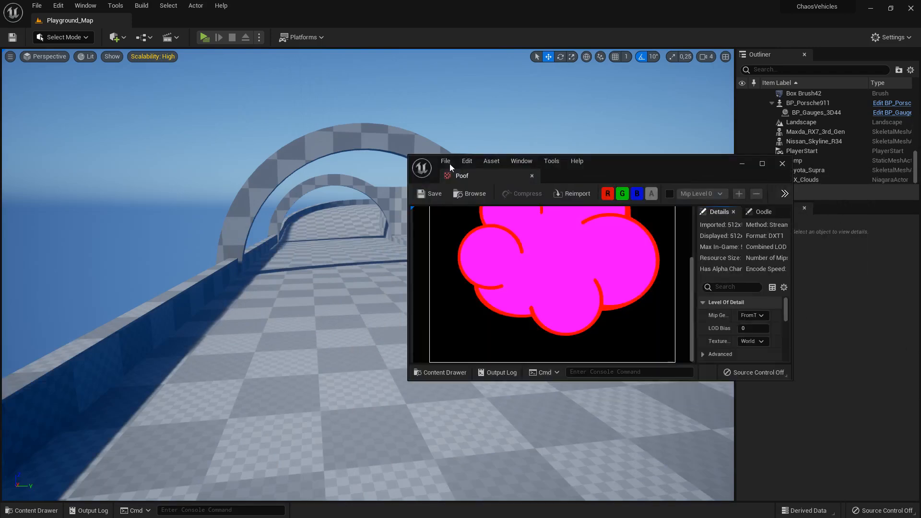
{"action": "scroll", "coordinate": [324, 295], "scroll_direction": "up", "scroll_amount": 2}
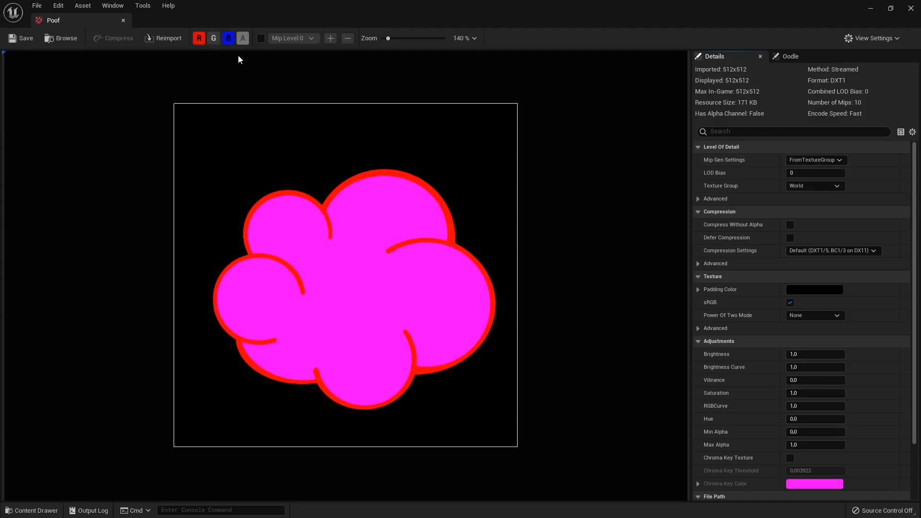
- Inspect the Poof texture's red and blue channels separately, restore the combined view and close the texture editor
{"action": "left_click", "coordinate": [201, 41]}
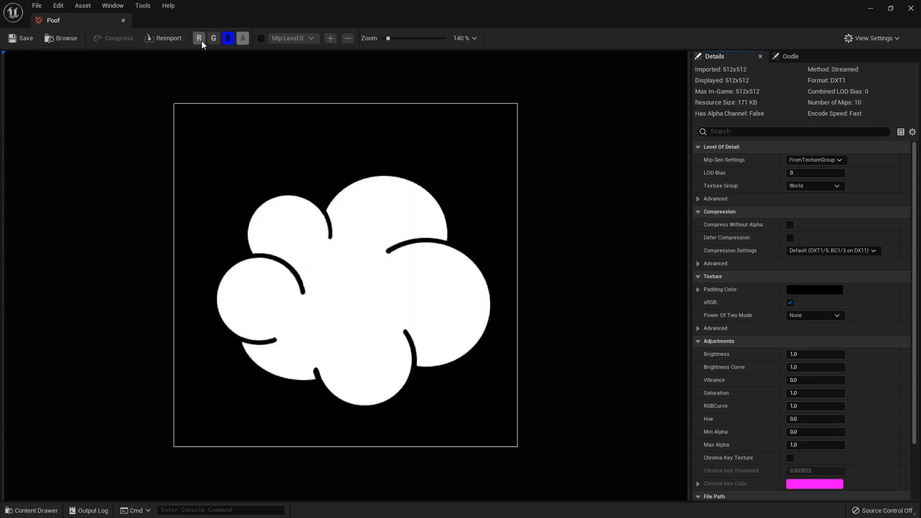
{"action": "left_click", "coordinate": [228, 40]}
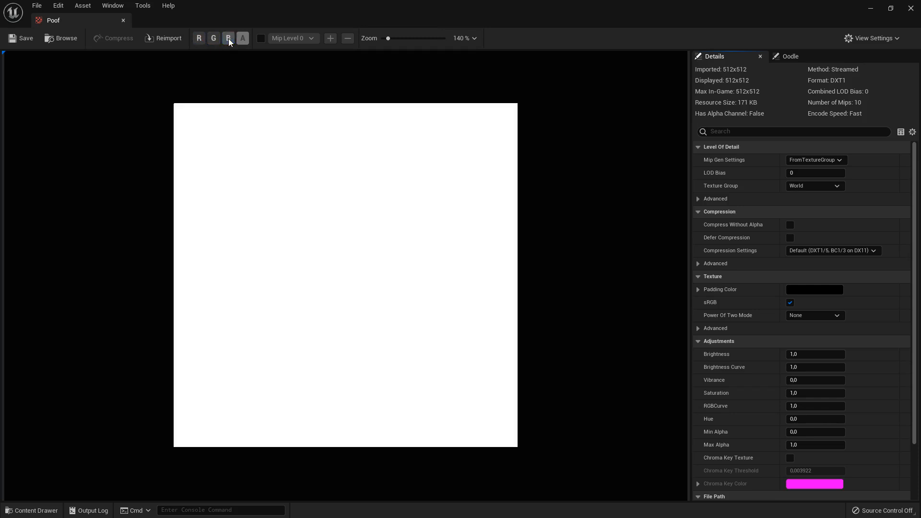
{"action": "left_click", "coordinate": [203, 41]}
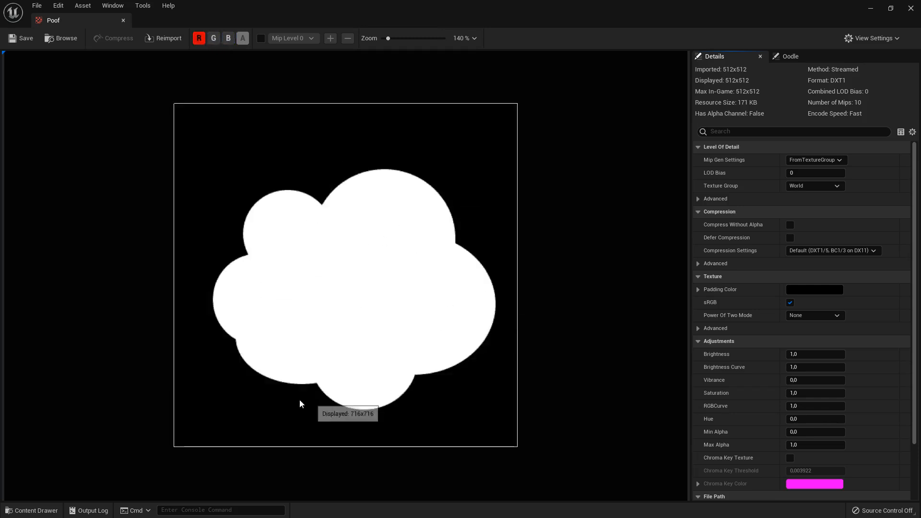
{"action": "left_click", "coordinate": [200, 39]}
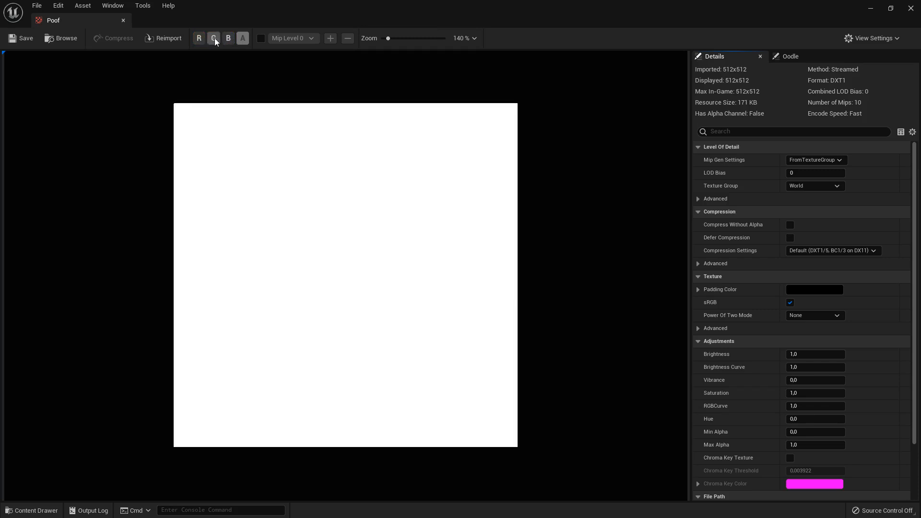
{"action": "left_click", "coordinate": [214, 38]}
{"action": "left_click", "coordinate": [214, 40]}
{"action": "left_click", "coordinate": [229, 39]}
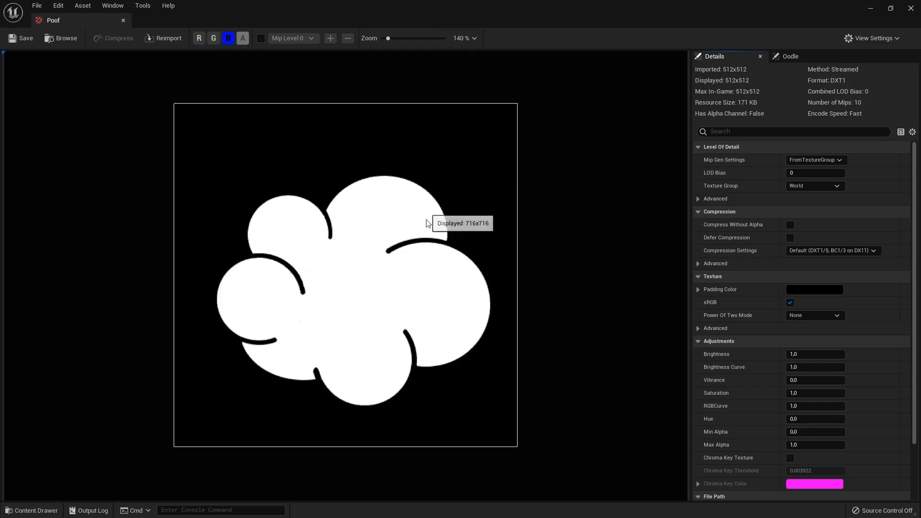
{"action": "left_click", "coordinate": [199, 39]}
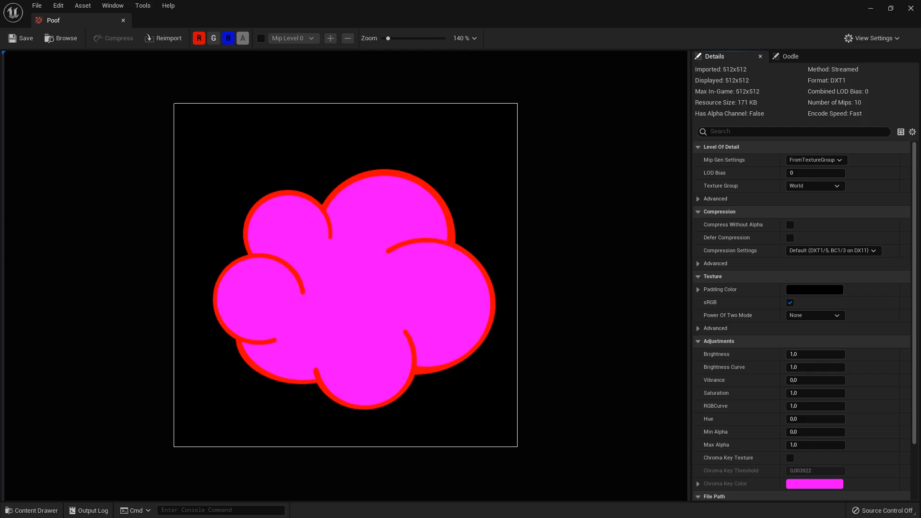
{"action": "left_click", "coordinate": [911, 8]}
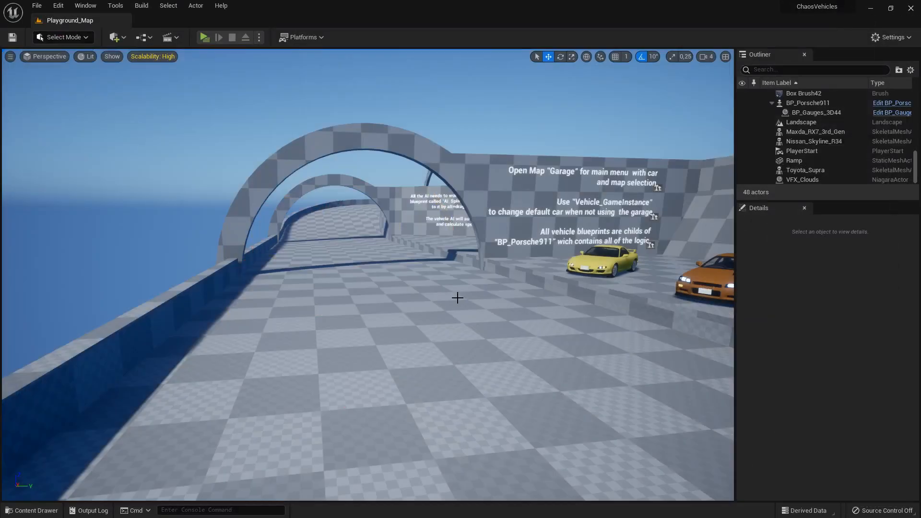
- Create a material named Poof_Mat from the Poof texture in the Tutorial folder and open it for editing
{"action": "left_click", "coordinate": [46, 510]}
{"action": "left_click", "coordinate": [383, 417]}
{"action": "mouse_move", "coordinate": [226, 403]}
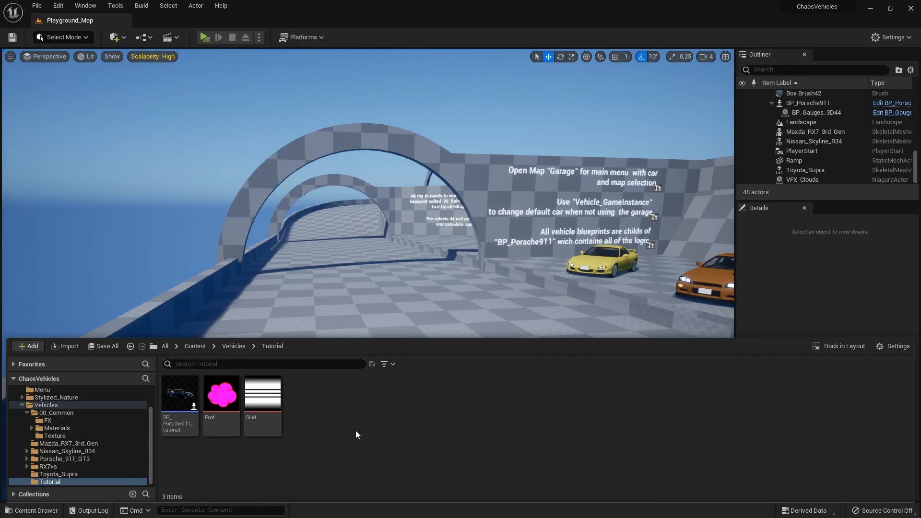
{"action": "right_click", "coordinate": [224, 399]}
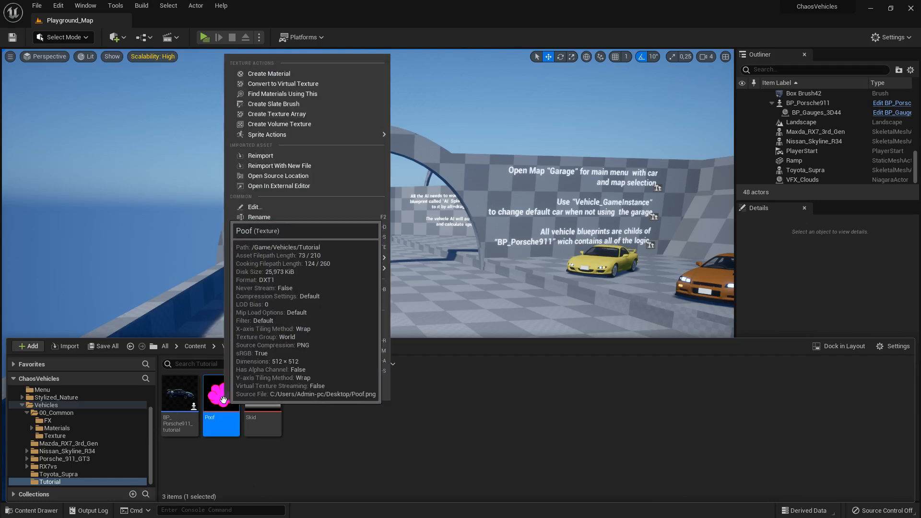
{"action": "left_click", "coordinate": [289, 77]}
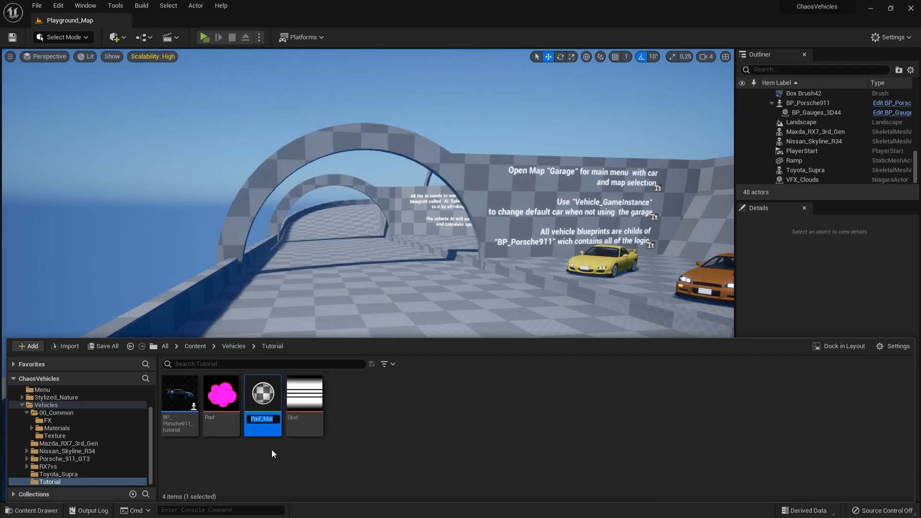
{"action": "key", "text": "Return"}
{"action": "double_click", "coordinate": [267, 400]}
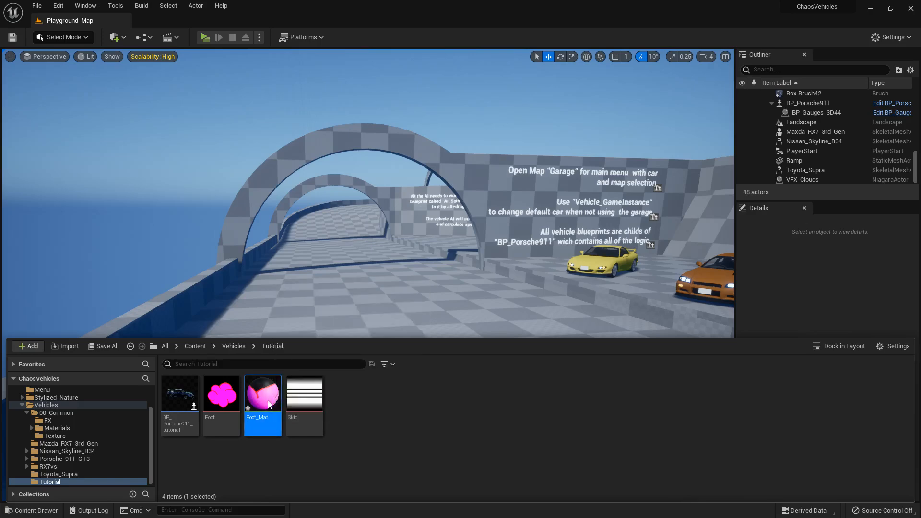
- Move the Poof_Mat result node away from the Texture Sample and set the material's blend mode to Masked
{"action": "left_click_drag", "start_coordinate": [820, 214], "coordinate": [318, 110]}
{"action": "left_click", "coordinate": [654, 103]}
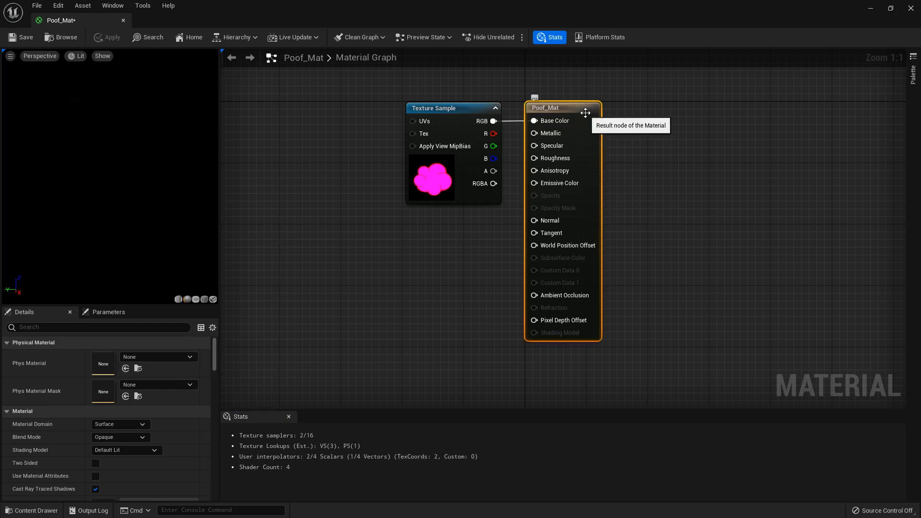
{"action": "left_click_drag", "start_coordinate": [585, 116], "coordinate": [655, 115]}
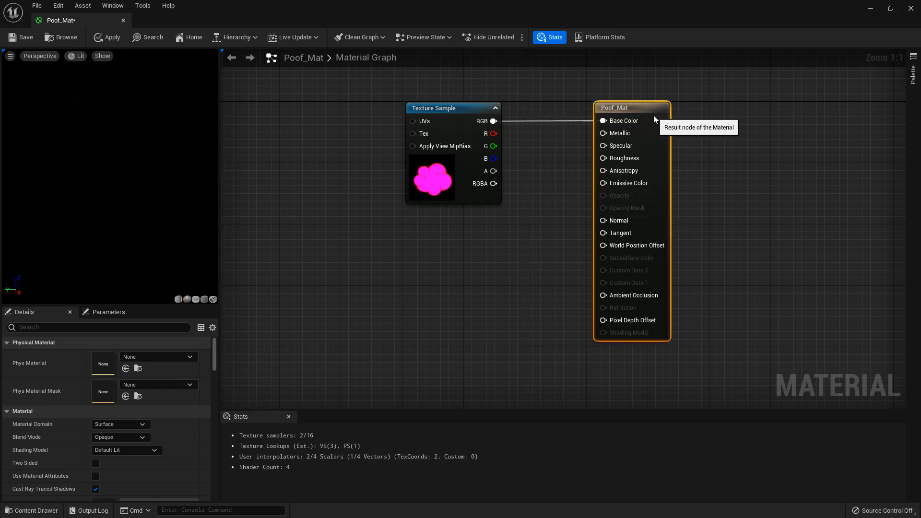
{"action": "left_click", "coordinate": [127, 436]}
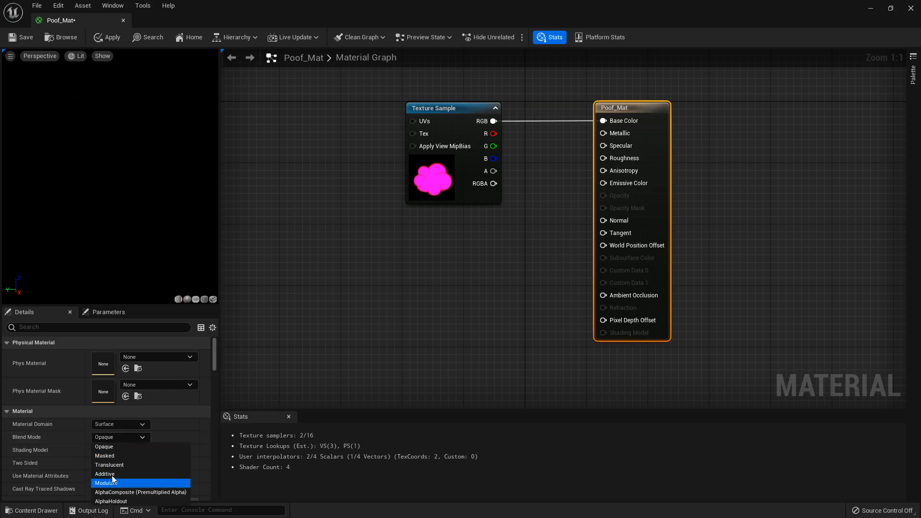
{"action": "left_click", "coordinate": [120, 457]}
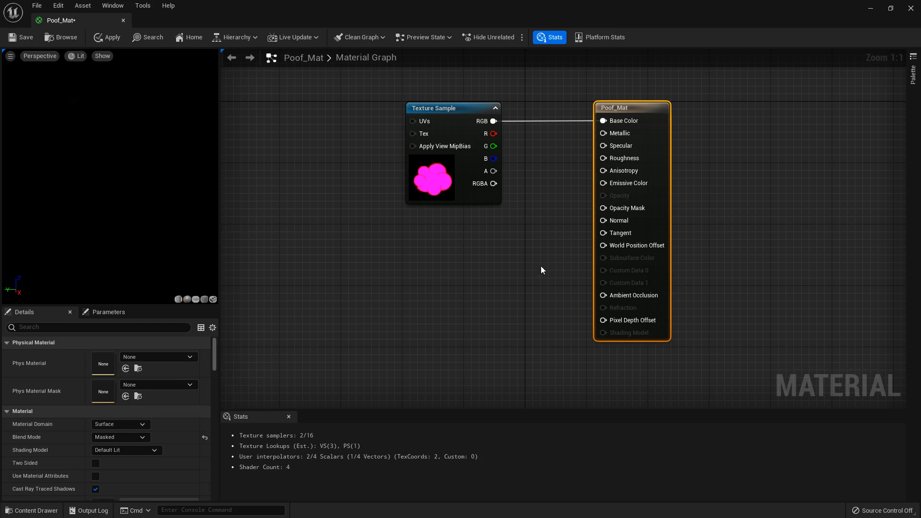
- Move the Texture Sample node farther from the result node and disconnect its RGB output from Base Color
{"action": "left_click", "coordinate": [451, 113]}
{"action": "left_click_drag", "start_coordinate": [473, 107], "coordinate": [394, 106]}
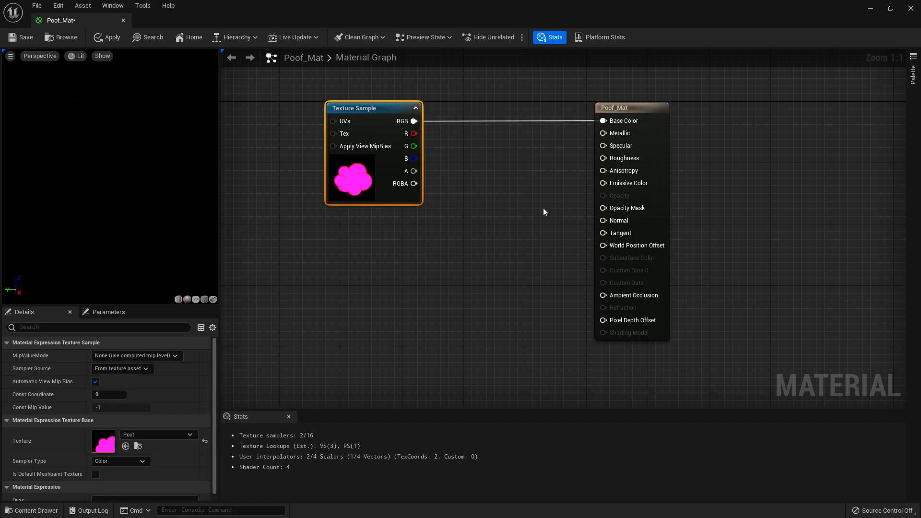
{"action": "left_click", "coordinate": [603, 121], "text": "alt"}
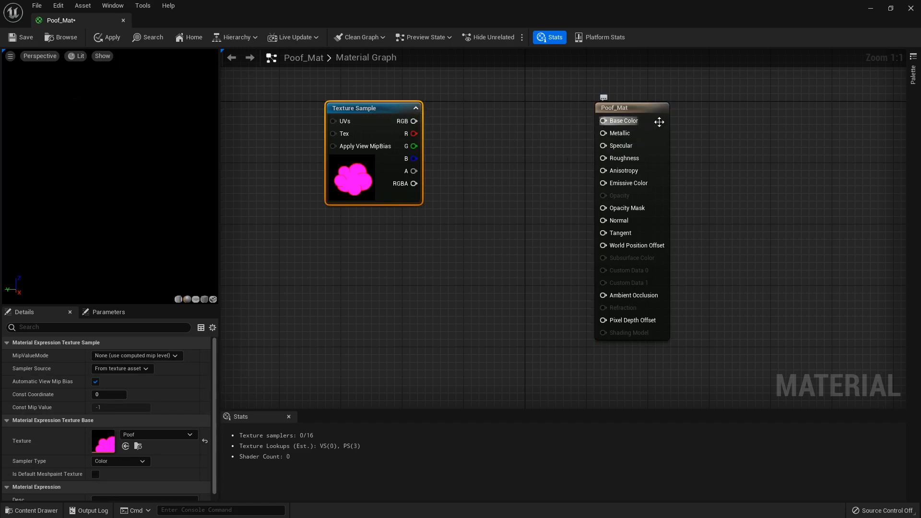
- Set the Poof_Mat material's shading model to Unlit
{"action": "left_click", "coordinate": [653, 124]}
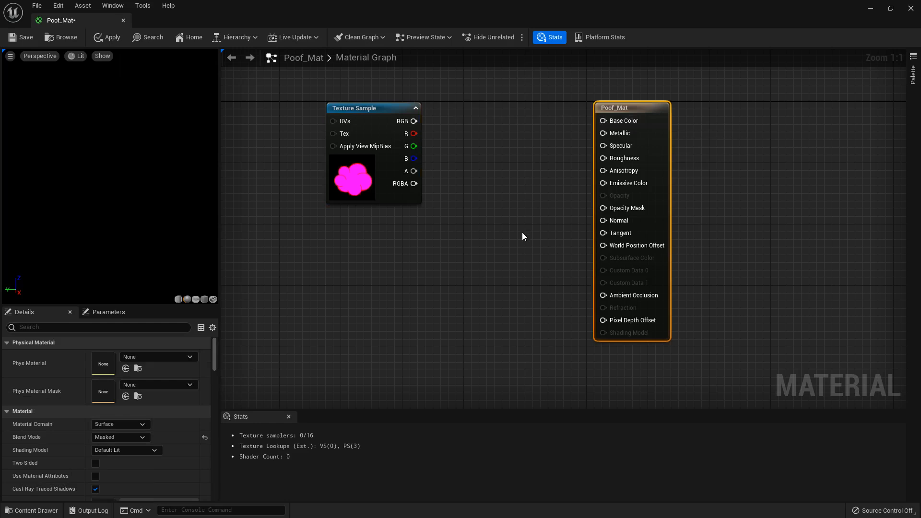
{"action": "left_click", "coordinate": [125, 450]}
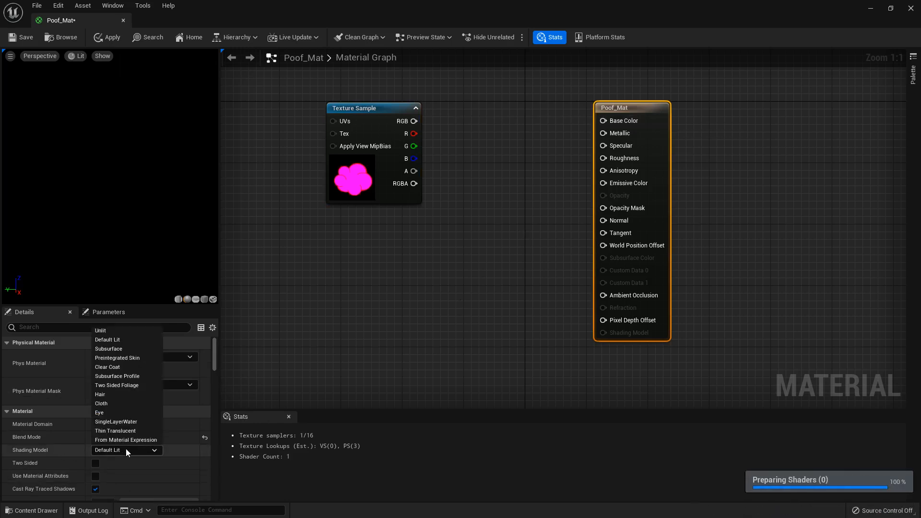
{"action": "left_click", "coordinate": [113, 330]}
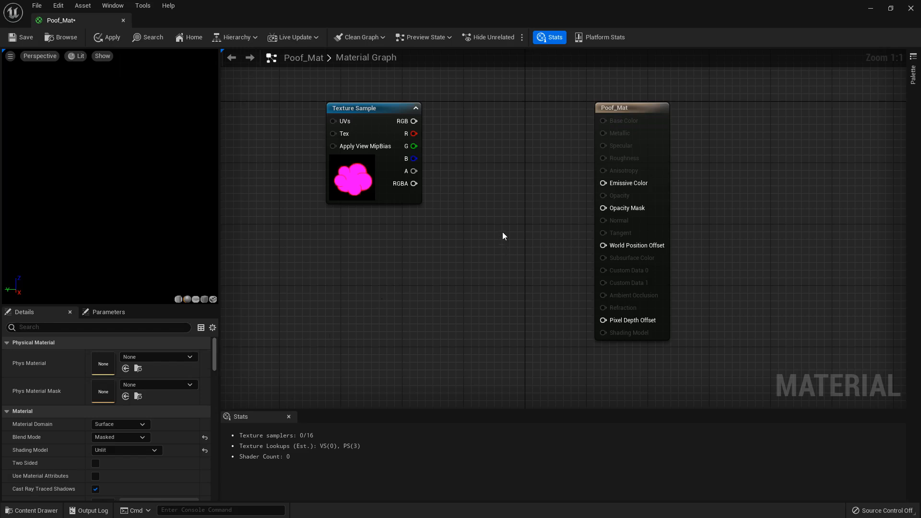
- Connect the Texture Sample's R output to Opacity Mask and reposition the Texture Sample node lower in the graph
{"action": "left_click_drag", "start_coordinate": [384, 111], "coordinate": [604, 208]}
{"action": "left_click", "coordinate": [551, 296]}
{"action": "left_click_drag", "start_coordinate": [330, 216], "coordinate": [326, 185]}
{"action": "left_click", "coordinate": [492, 150]}
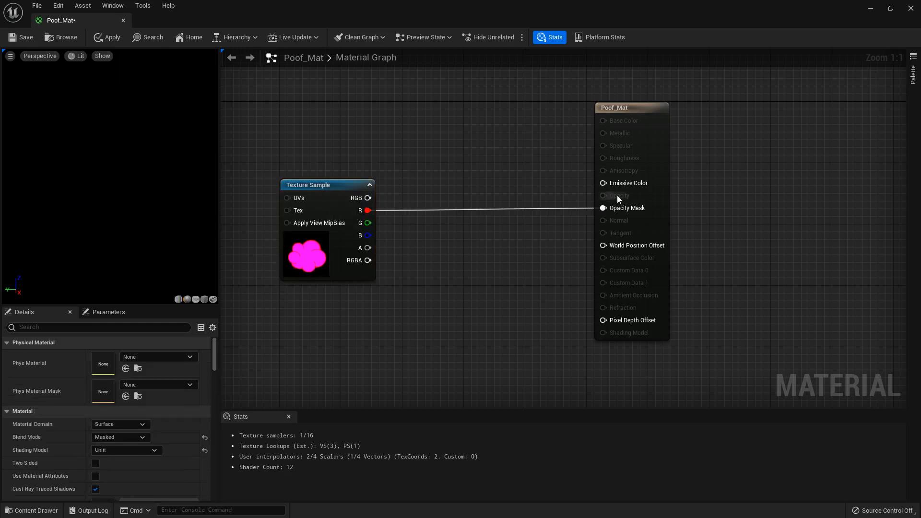
- Add a Particle Color node and place it directly above the Texture Sample node
{"action": "right_click_drag", "start_coordinate": [356, 133], "coordinate": [375, 192]}
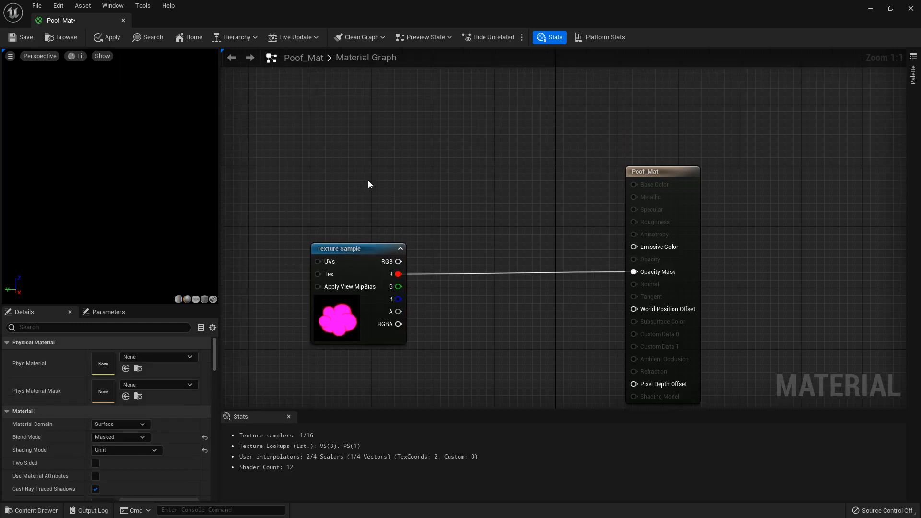
{"action": "right_click", "coordinate": [369, 182]}
{"action": "type", "text": "part"}
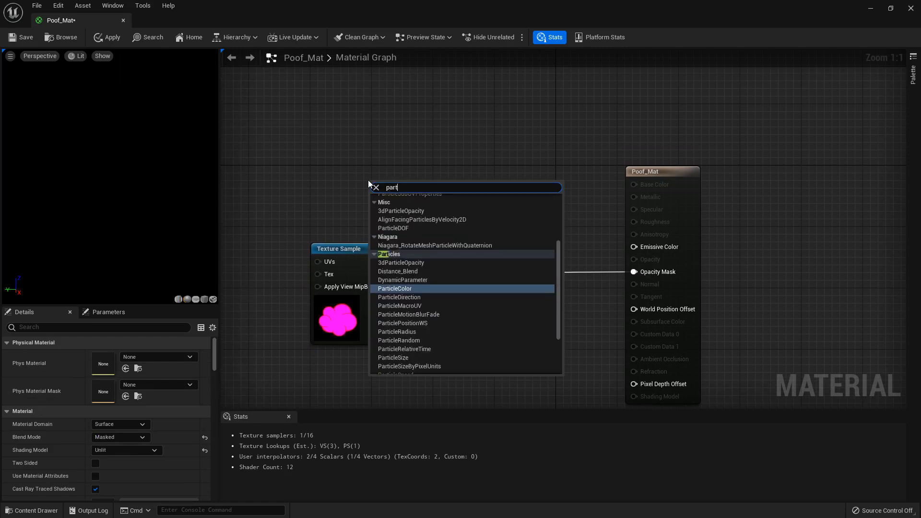
{"action": "type", "text": "icle"}
{"action": "left_click", "coordinate": [408, 288]}
{"action": "left_click_drag", "start_coordinate": [401, 197], "coordinate": [343, 167]}
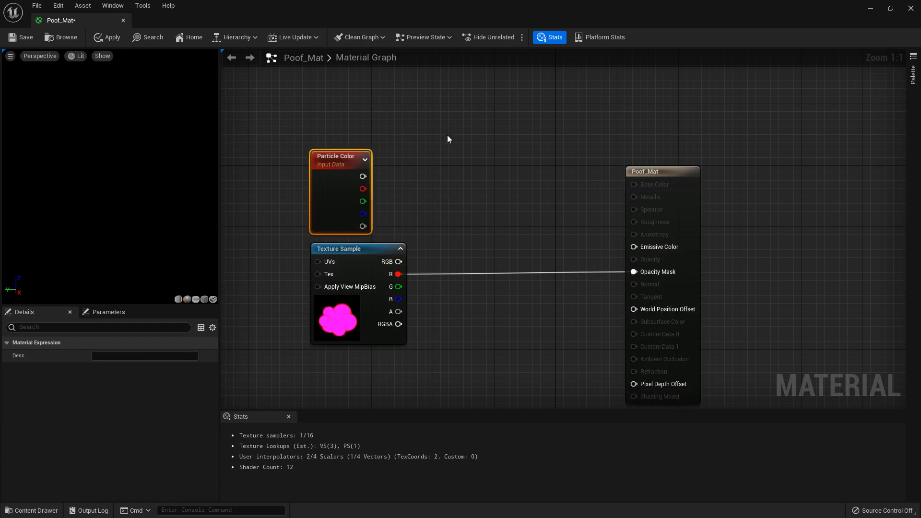
{"action": "left_click", "coordinate": [460, 157]}
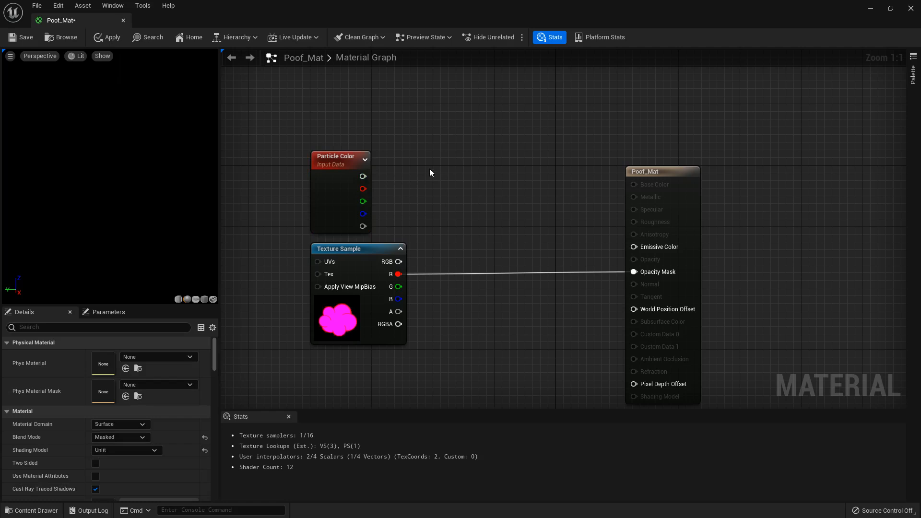
- Add a Multiply node fed by Particle Color's main output into input A, and align it beside the Particle Color node
{"action": "left_click_drag", "start_coordinate": [363, 176], "coordinate": [471, 182]}
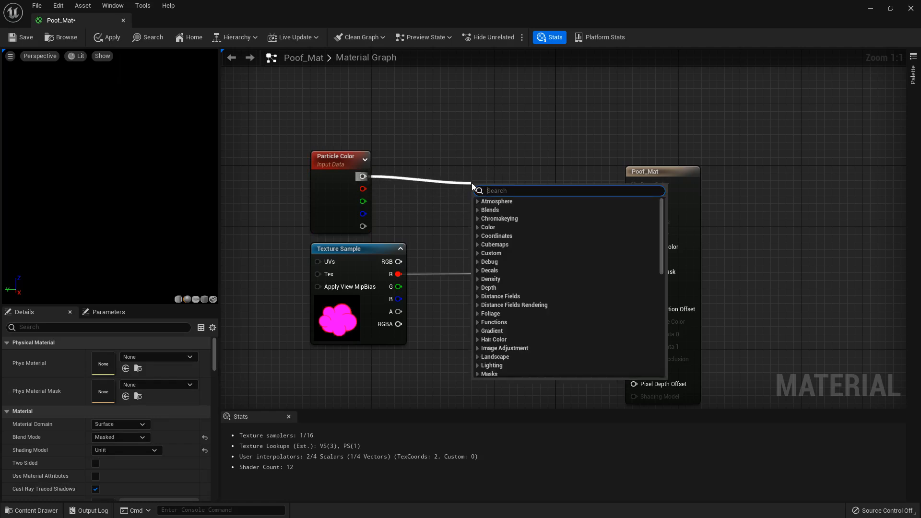
{"action": "type", "text": "multiply"}
{"action": "left_click", "coordinate": [499, 211]}
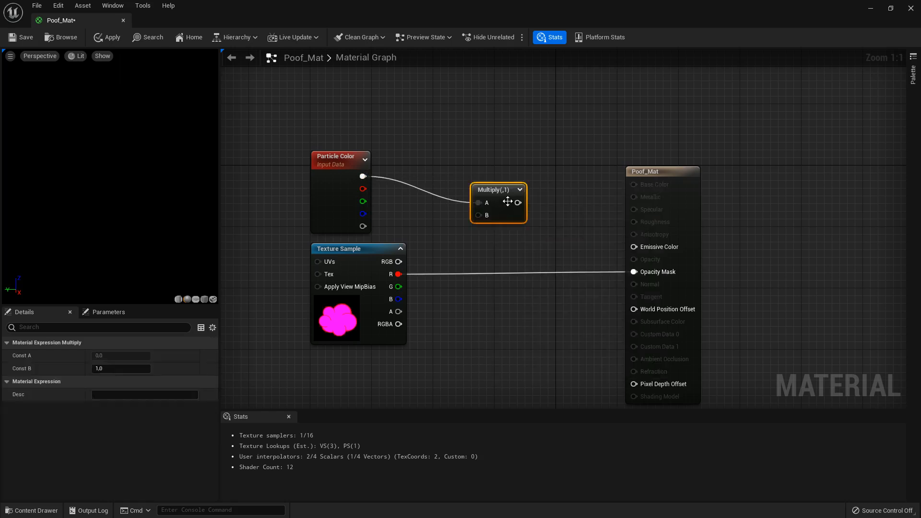
{"action": "left_click", "coordinate": [507, 166]}
{"action": "left_click_drag", "start_coordinate": [498, 193], "coordinate": [499, 168]}
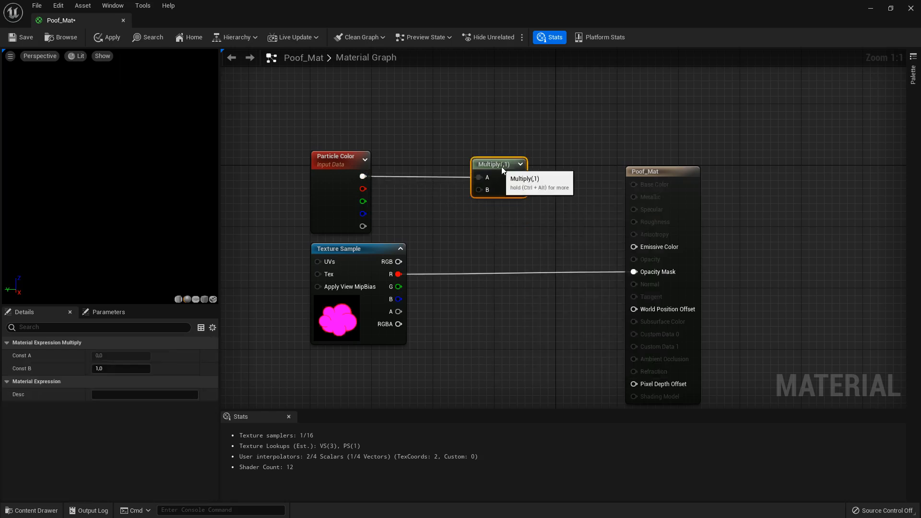
{"action": "left_click", "coordinate": [478, 225]}
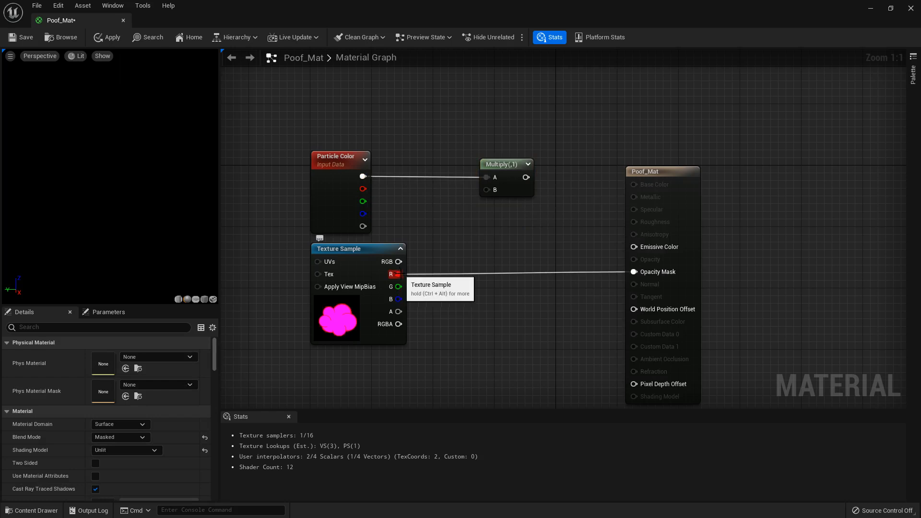
- Replace the Multiply node with an Add node fed by Particle Color's main output into input A, aligned beside Particle Color
{"action": "left_click_drag", "start_coordinate": [397, 274], "coordinate": [451, 224]}
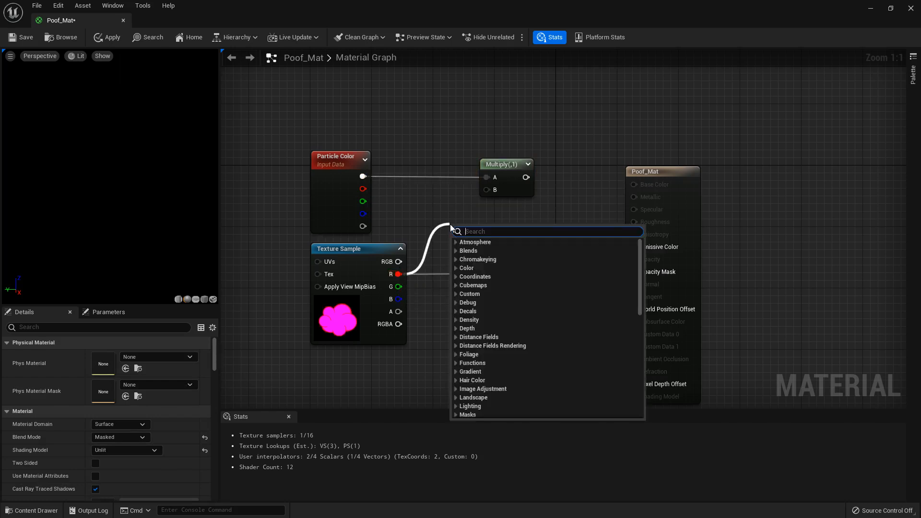
{"action": "left_click", "coordinate": [437, 209]}
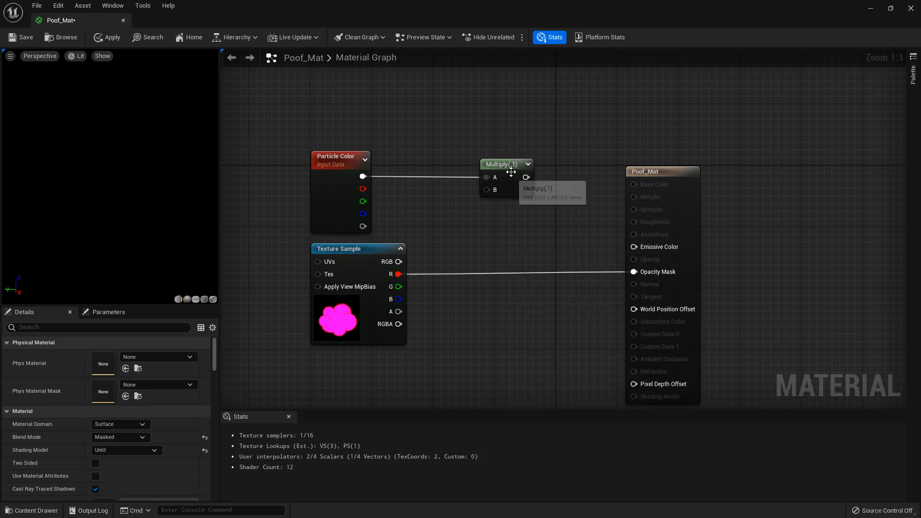
{"action": "left_click", "coordinate": [499, 182]}
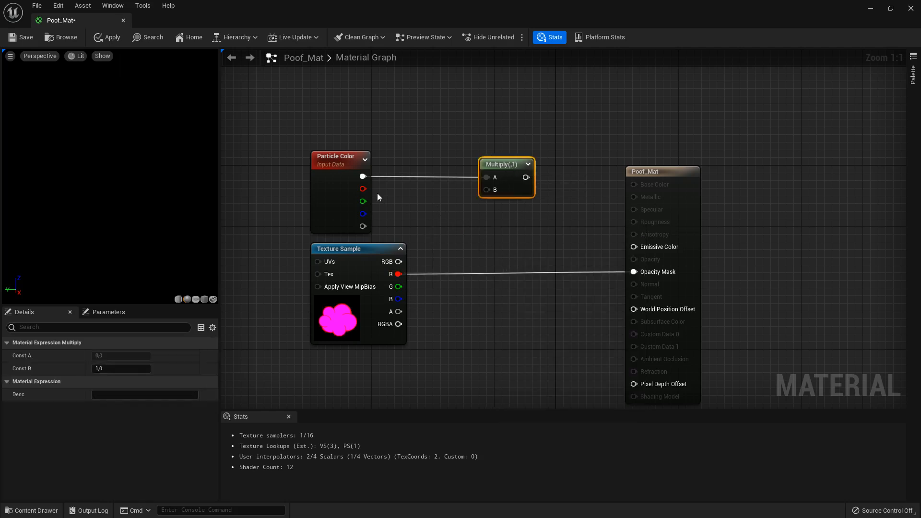
{"action": "key", "text": "Delete"}
{"action": "left_click_drag", "start_coordinate": [363, 176], "coordinate": [470, 172]}
{"action": "type", "text": "add"}
{"action": "left_click", "coordinate": [491, 278]}
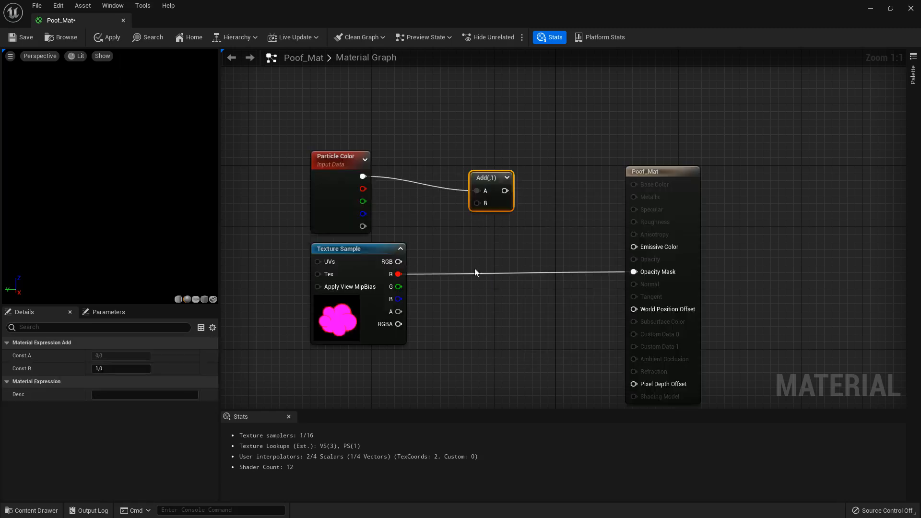
{"action": "left_click_drag", "start_coordinate": [489, 180], "coordinate": [491, 166]}
{"action": "left_click", "coordinate": [487, 226]}
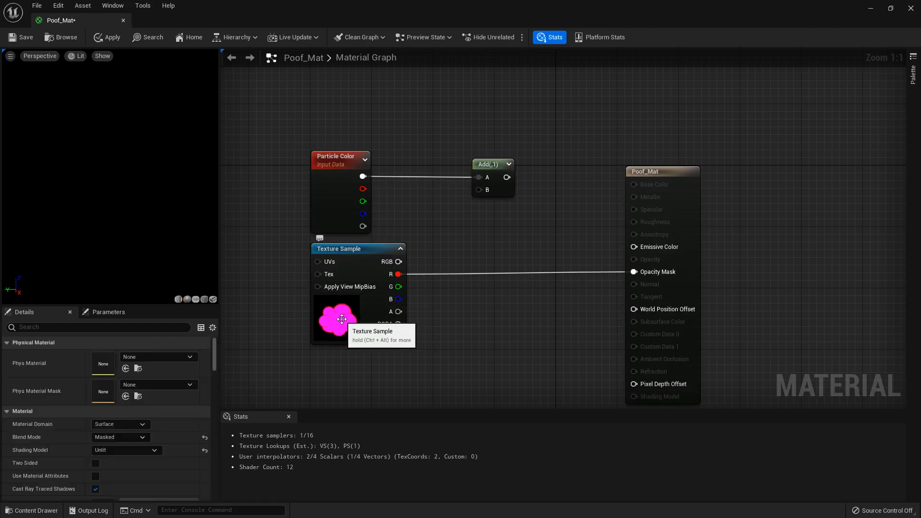
- Add a Subtract node taking the Texture Sample's R into A and B into B, and feed its output into Add's input B
{"action": "left_click_drag", "start_coordinate": [398, 274], "coordinate": [446, 235]}
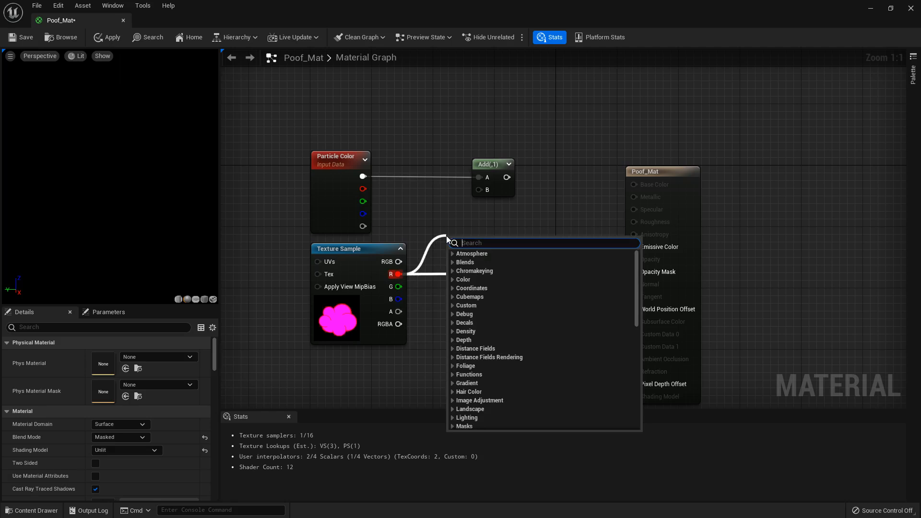
{"action": "type", "text": "-"}
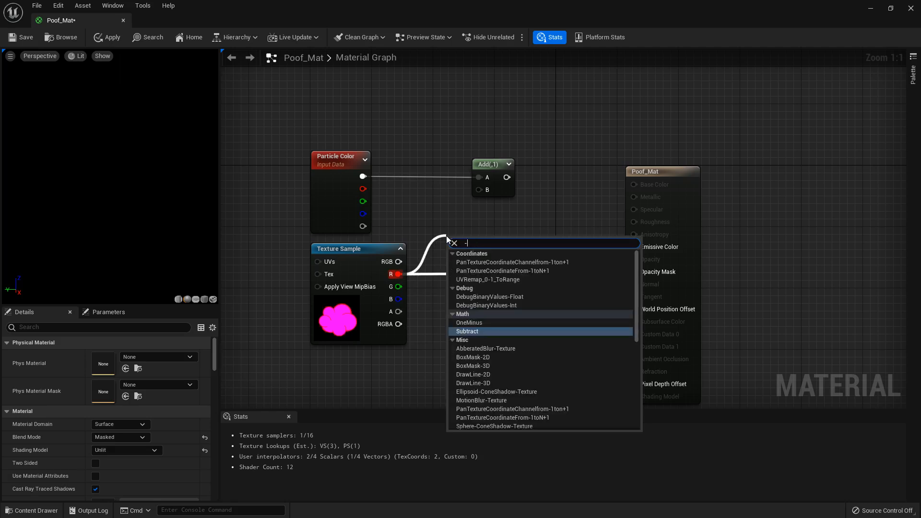
{"action": "left_click", "coordinate": [471, 332]}
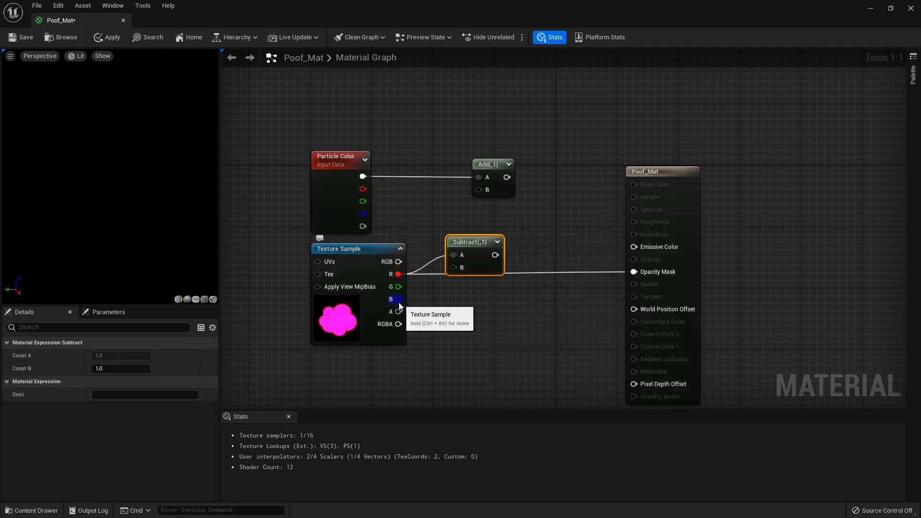
{"action": "left_click_drag", "start_coordinate": [398, 299], "coordinate": [477, 196]}
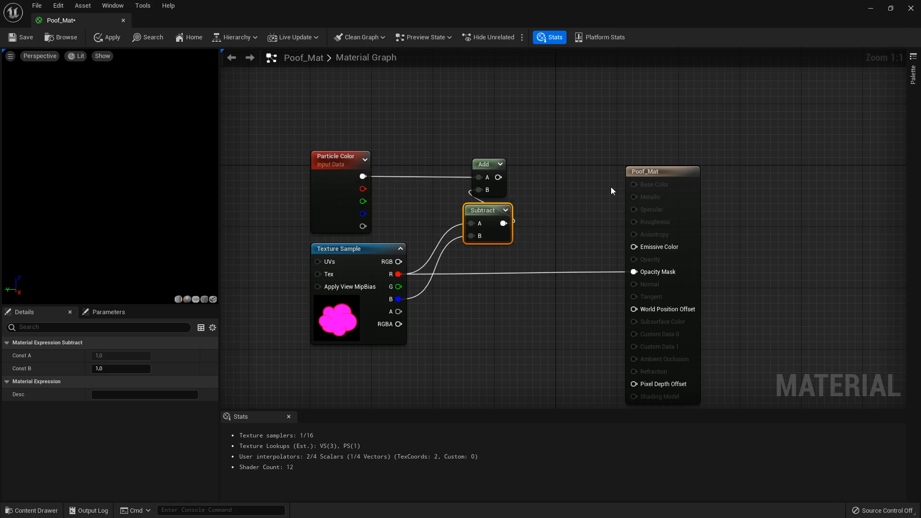
{"action": "left_click", "coordinate": [511, 184]}
- Add a Clamp node after the Add node and connect its output to Poof_Mat's Emissive Color
{"action": "left_click_drag", "start_coordinate": [499, 161], "coordinate": [542, 173]}
{"action": "left_click", "coordinate": [552, 152]}
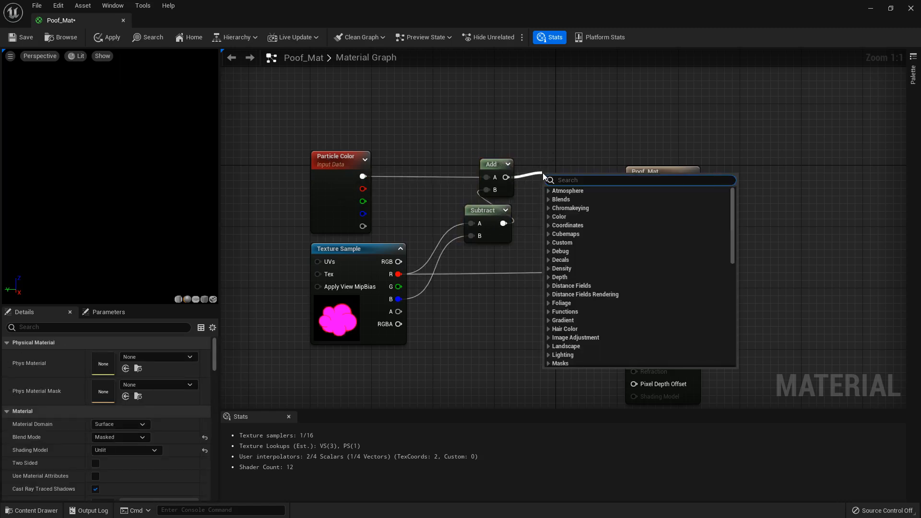
{"action": "type", "text": "clamp"}
{"action": "left_click", "coordinate": [560, 216]}
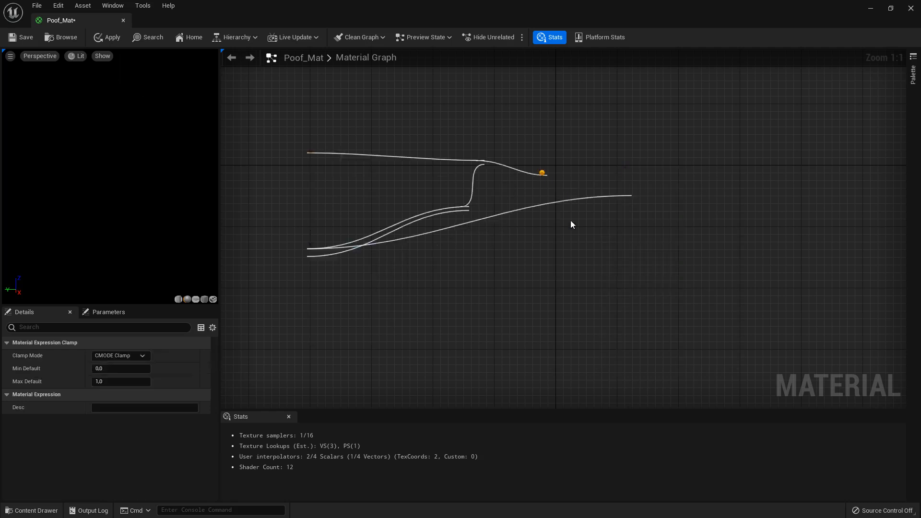
{"action": "left_click_drag", "start_coordinate": [658, 172], "coordinate": [712, 172]}
{"action": "left_click_drag", "start_coordinate": [587, 182], "coordinate": [688, 246]}
{"action": "left_click", "coordinate": [668, 155]}
- Add a Constant3Vector node above Particle Color and connect it to Add's input A in place of Particle Color
{"action": "right_click_drag", "start_coordinate": [438, 105], "coordinate": [524, 142]}
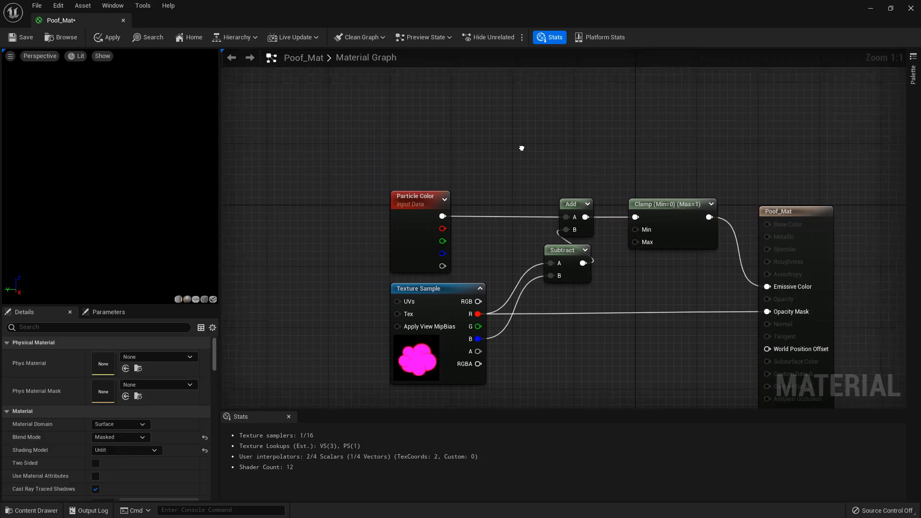
{"action": "right_click", "coordinate": [410, 142]}
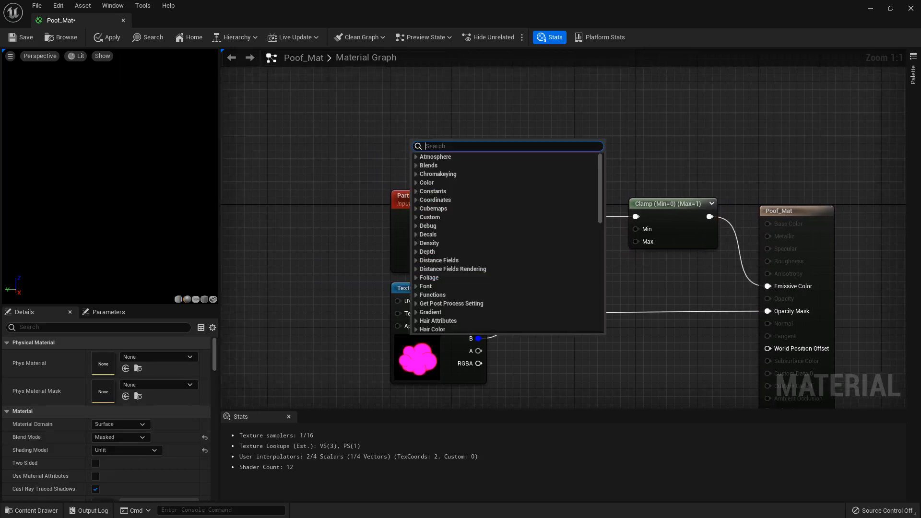
{"action": "type", "text": "vector"}
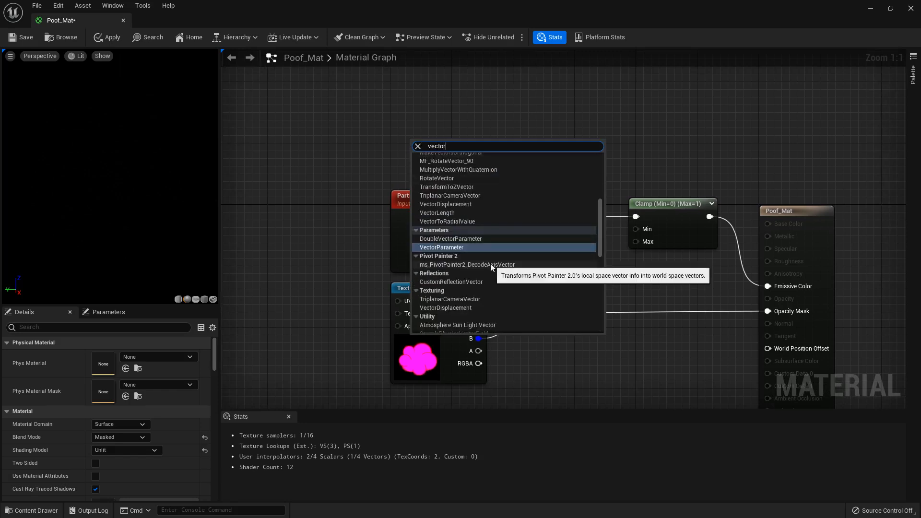
{"action": "scroll", "coordinate": [490, 240], "scroll_direction": "up", "scroll_amount": 5}
{"action": "scroll", "coordinate": [485, 191], "scroll_direction": "up", "scroll_amount": 3}
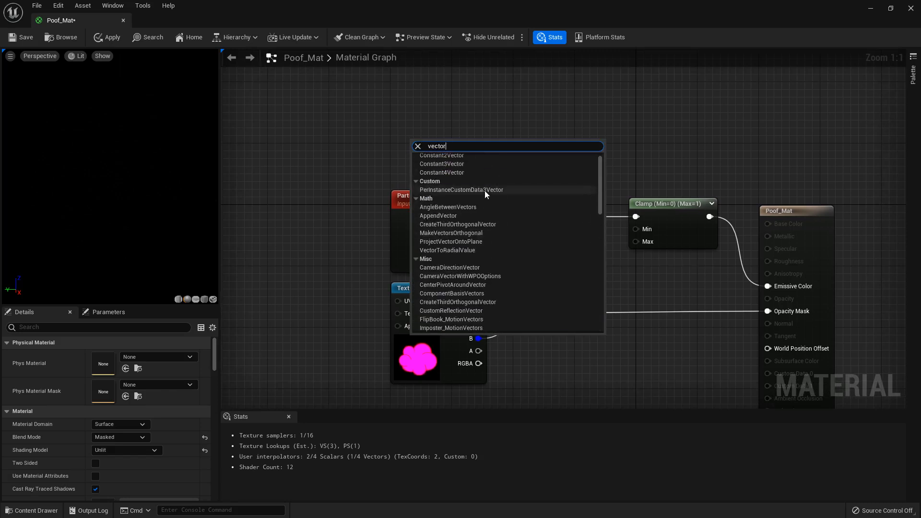
{"action": "left_click", "coordinate": [453, 165]}
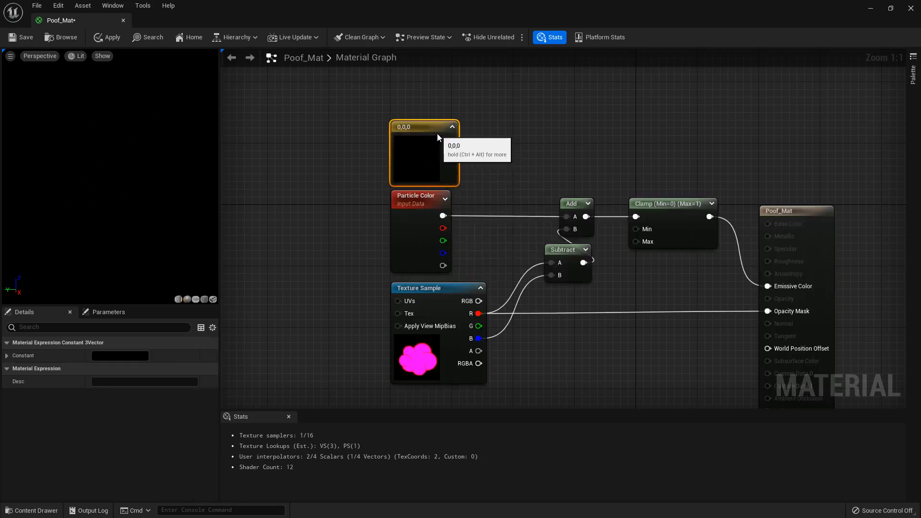
{"action": "left_click_drag", "start_coordinate": [450, 140], "coordinate": [568, 220]}
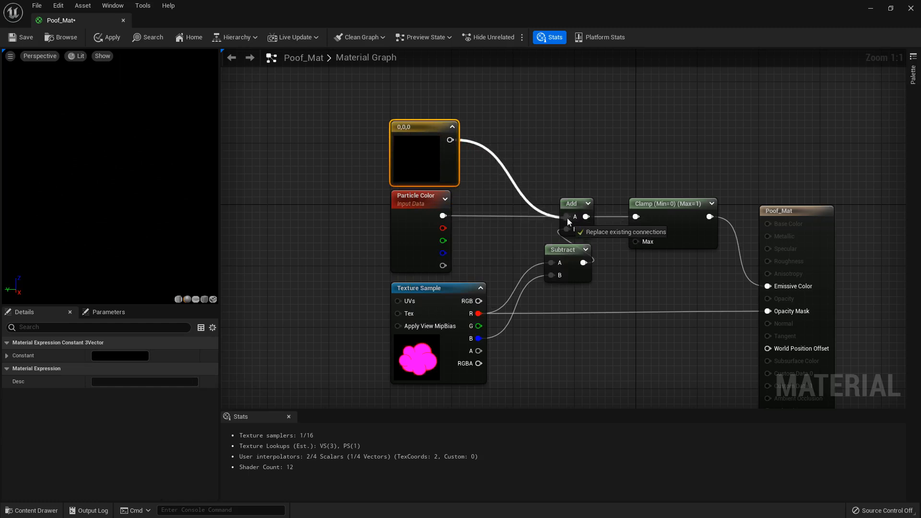
- Set the Constant3Vector's color to a muted blue, RGB about 0.109, 0.226, 0.458
{"action": "double_click", "coordinate": [422, 172]}
{"action": "left_click_drag", "start_coordinate": [480, 234], "coordinate": [460, 232]}
{"action": "left_click", "coordinate": [566, 260]}
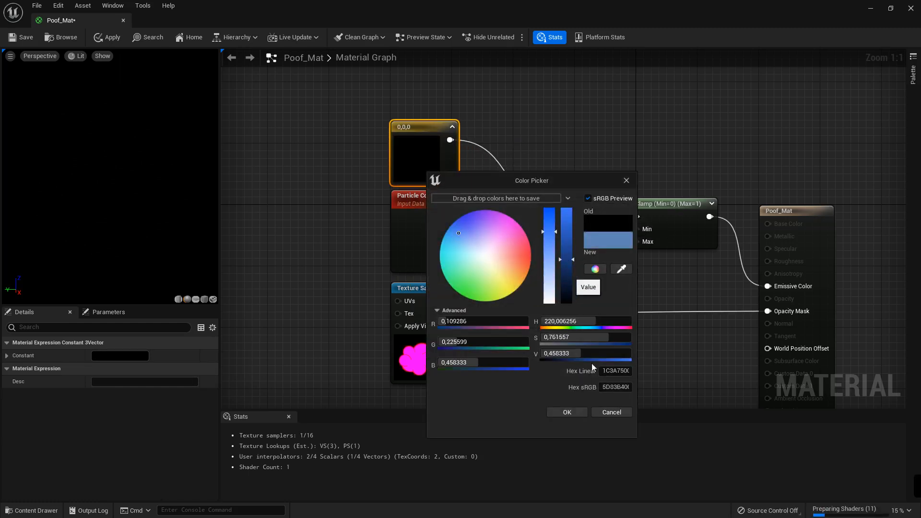
{"action": "left_click", "coordinate": [574, 412]}
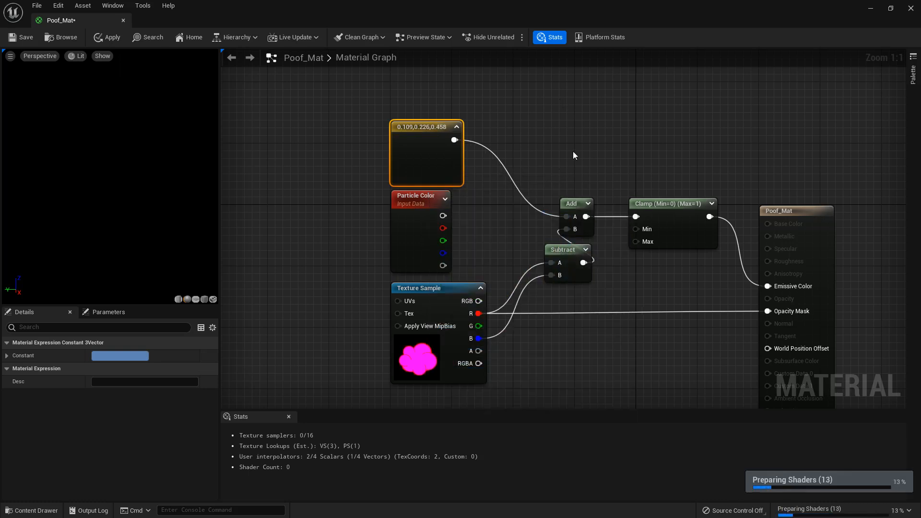
- Turn off automatic exposure in the material preview and set its EV100 to -1
{"action": "left_click", "coordinate": [77, 56]}
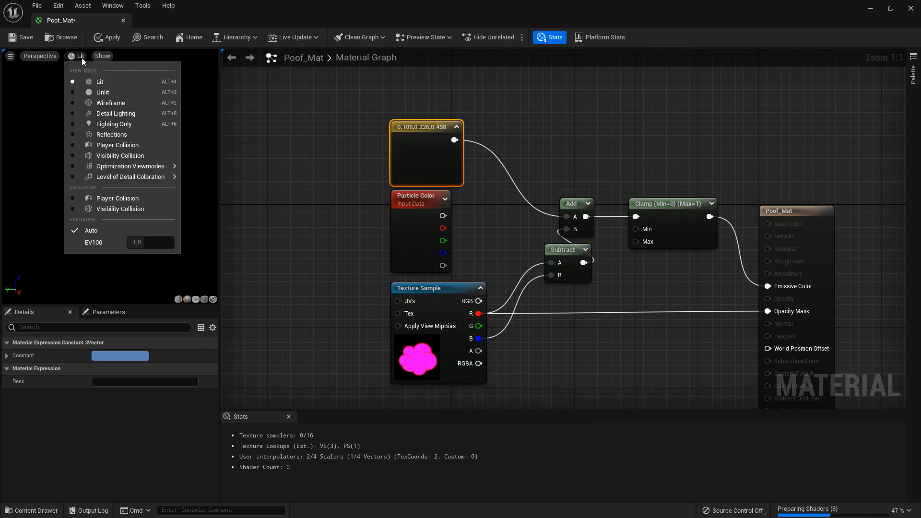
{"action": "left_click", "coordinate": [95, 229]}
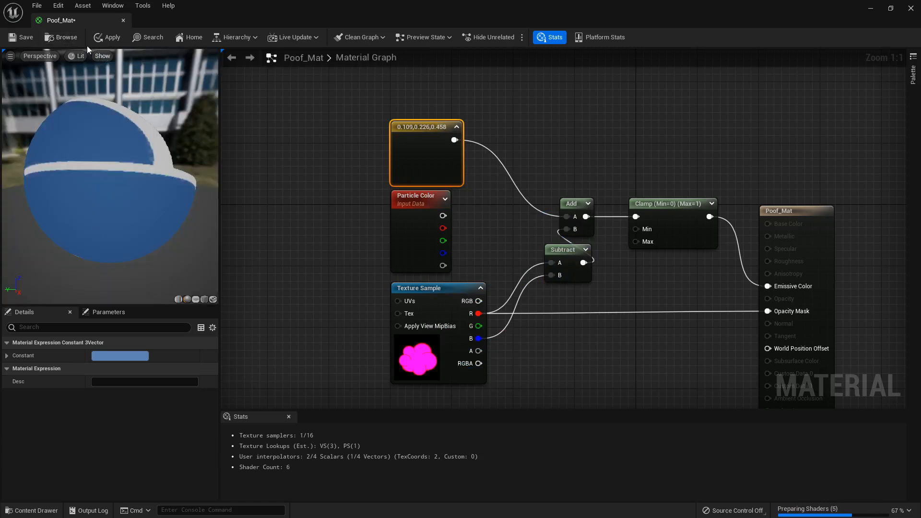
{"action": "left_click", "coordinate": [80, 56]}
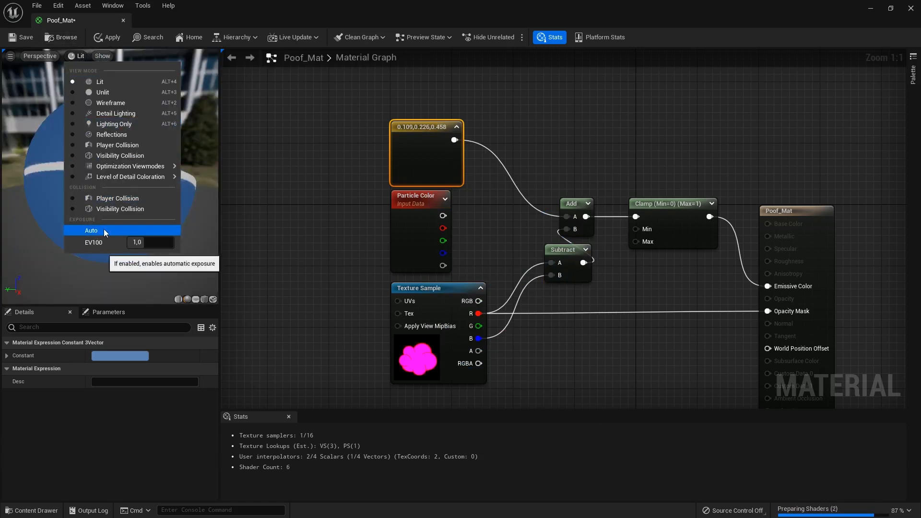
{"action": "left_click", "coordinate": [143, 243]}
{"action": "type", "text": "-1"}
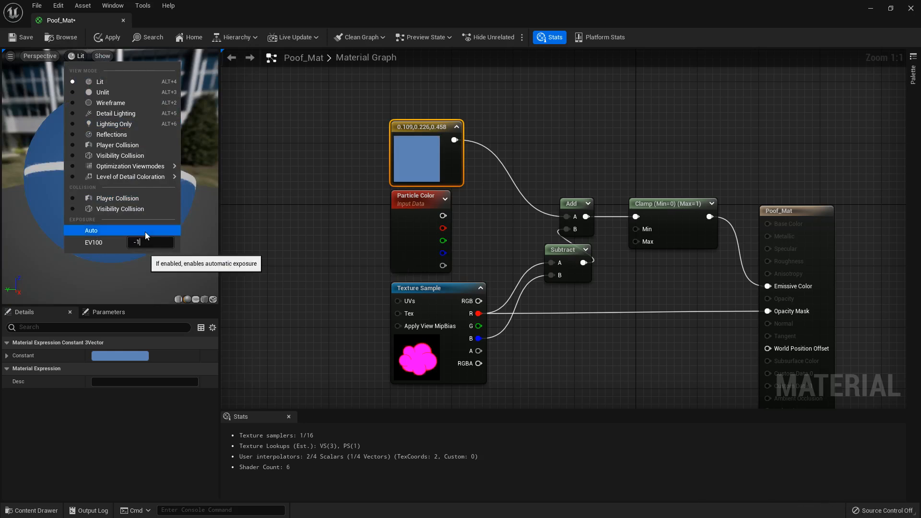
{"action": "key", "text": "Return"}
- Switch the material preview mesh to a plane and frame the puff in the preview
{"action": "left_click_drag", "start_coordinate": [158, 283], "coordinate": [160, 283]}
{"action": "left_click", "coordinate": [196, 299]}
{"action": "left_click_drag", "start_coordinate": [125, 182], "coordinate": [120, 183]}
{"action": "scroll", "coordinate": [125, 183], "scroll_direction": "up", "scroll_amount": 6}
{"action": "scroll", "coordinate": [126, 182], "scroll_direction": "down", "scroll_amount": 4}
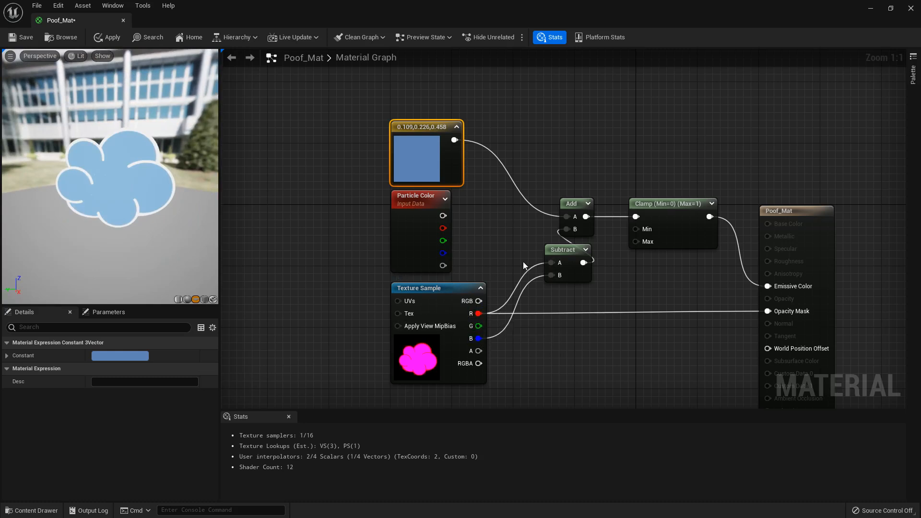
{"action": "left_click", "coordinate": [571, 209]}
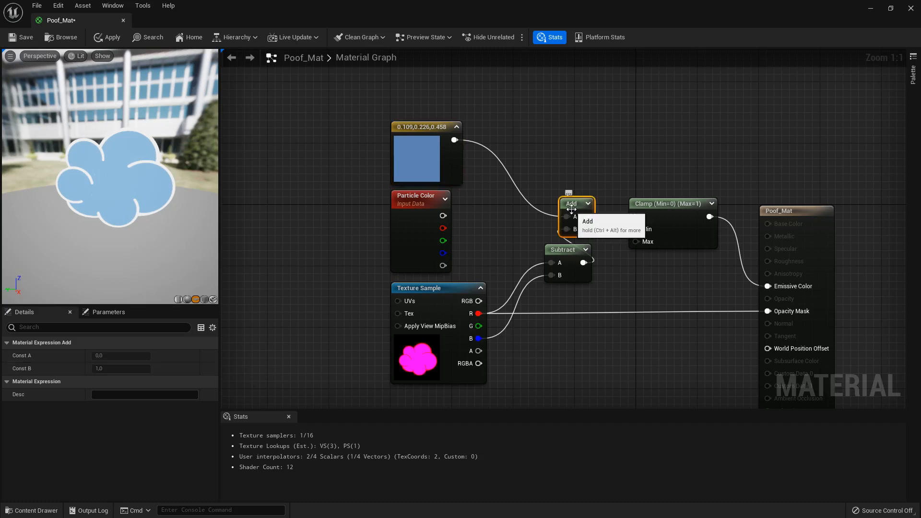
{"action": "left_click", "coordinate": [261, 204]}
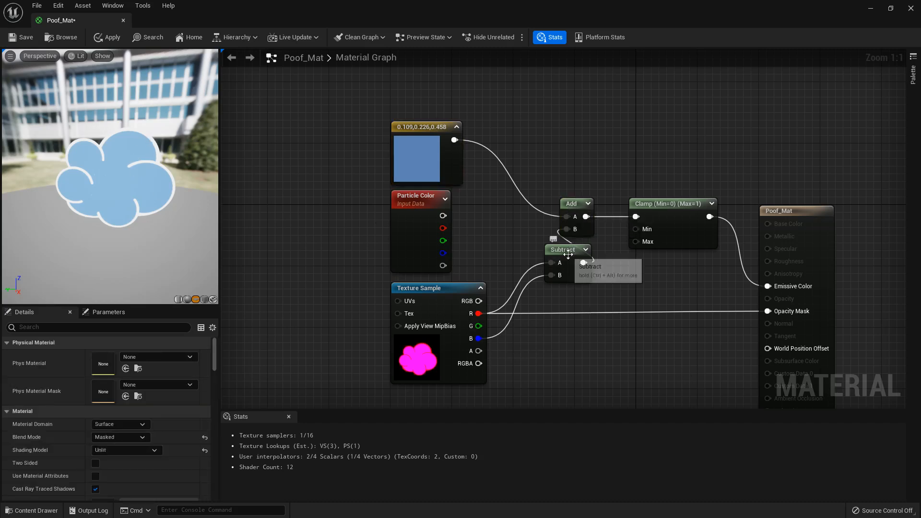
{"action": "left_click_drag", "start_coordinate": [181, 236], "coordinate": [127, 189]}
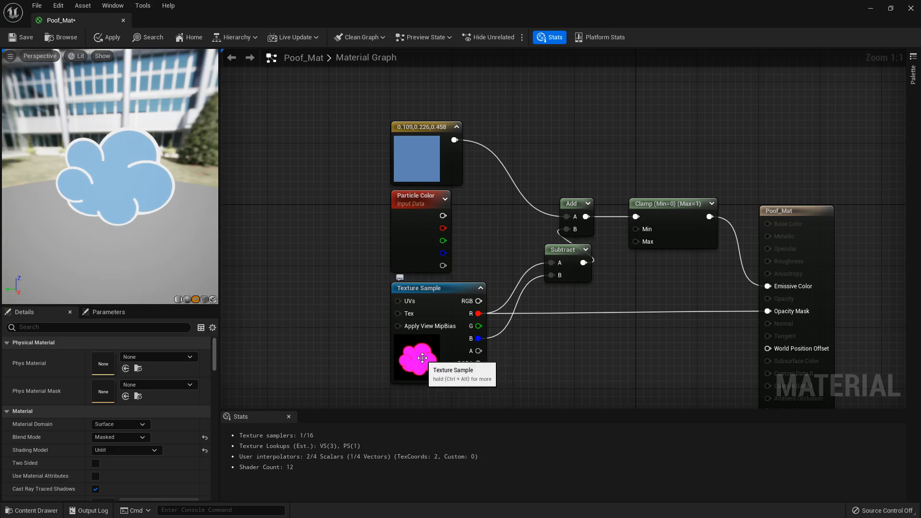
{"action": "left_click_drag", "start_coordinate": [479, 313], "coordinate": [552, 332]}
{"action": "left_click", "coordinate": [521, 358]}
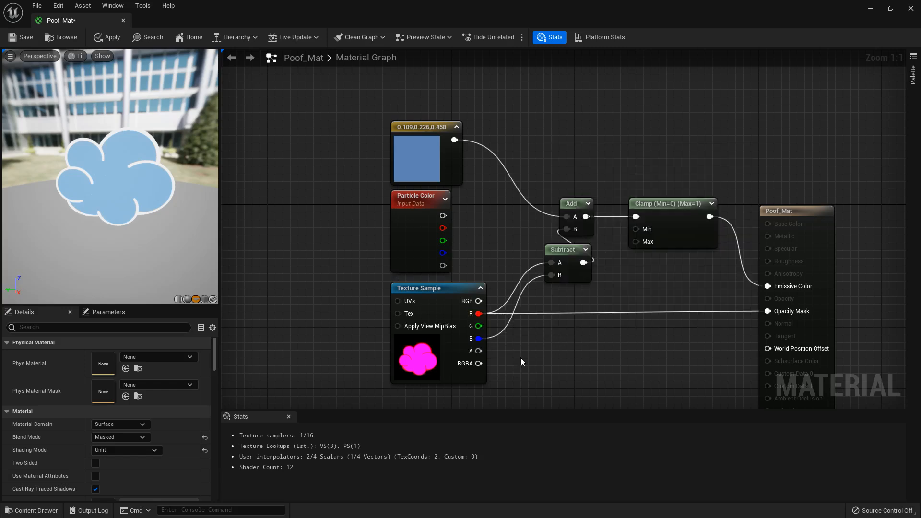
- Swap the blue constant for Particle Color's main output at Add's input A, deleting the constant, and save and close Poof_Mat
{"action": "left_click", "coordinate": [416, 166]}
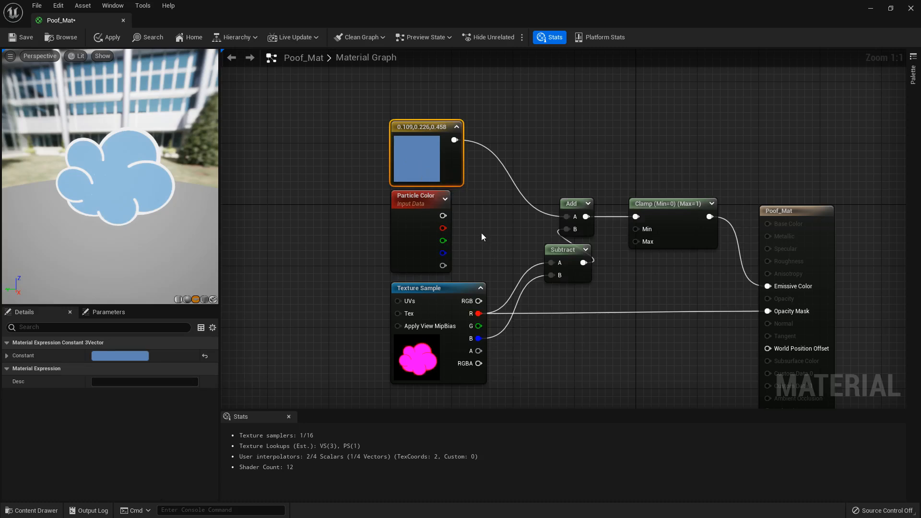
{"action": "key", "text": "Delete"}
{"action": "left_click_drag", "start_coordinate": [443, 216], "coordinate": [566, 216]}
{"action": "right_click_drag", "start_coordinate": [642, 320], "coordinate": [568, 264]}
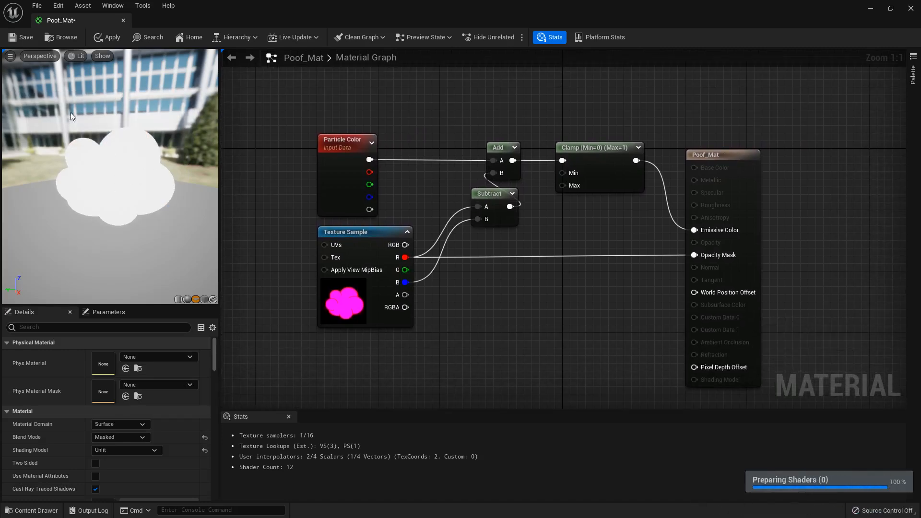
{"action": "left_click", "coordinate": [20, 37]}
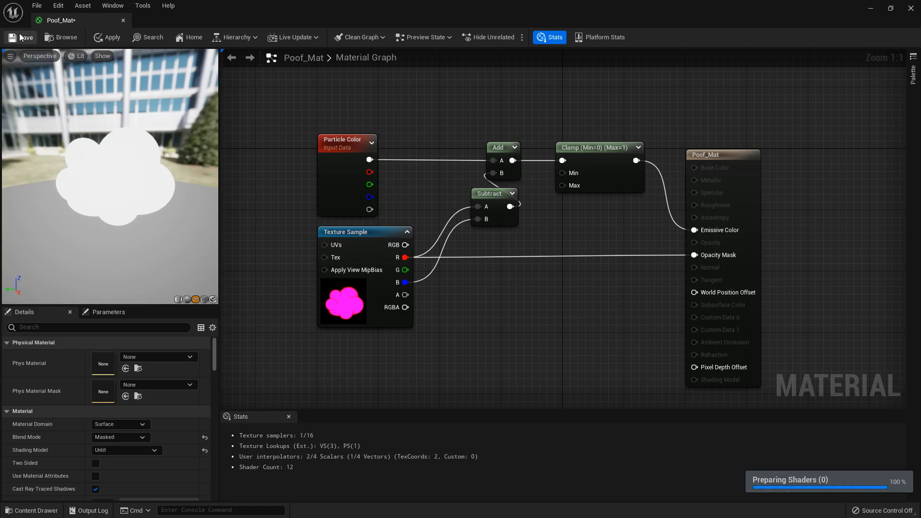
{"action": "left_click", "coordinate": [911, 8]}
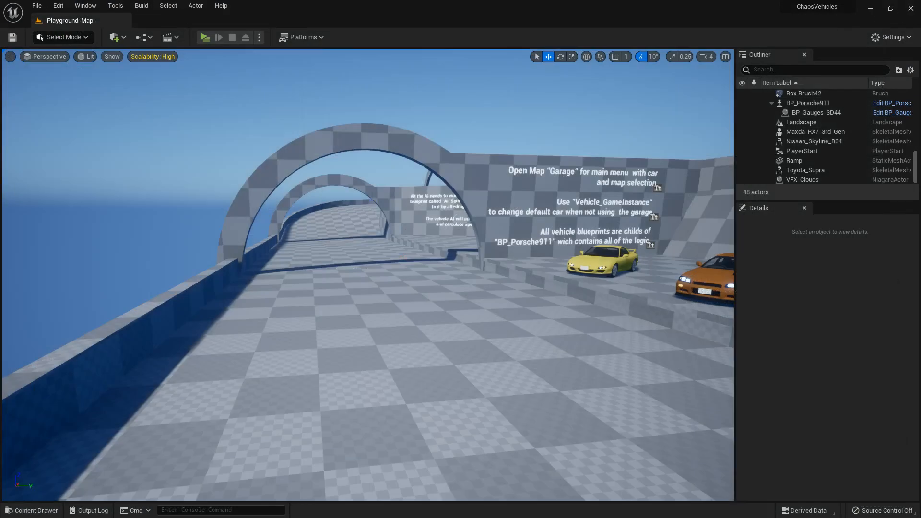
- Create a material named Skid_Mat from the Skid texture in the Vehicles/Tutorial folder
{"action": "left_click", "coordinate": [31, 511]}
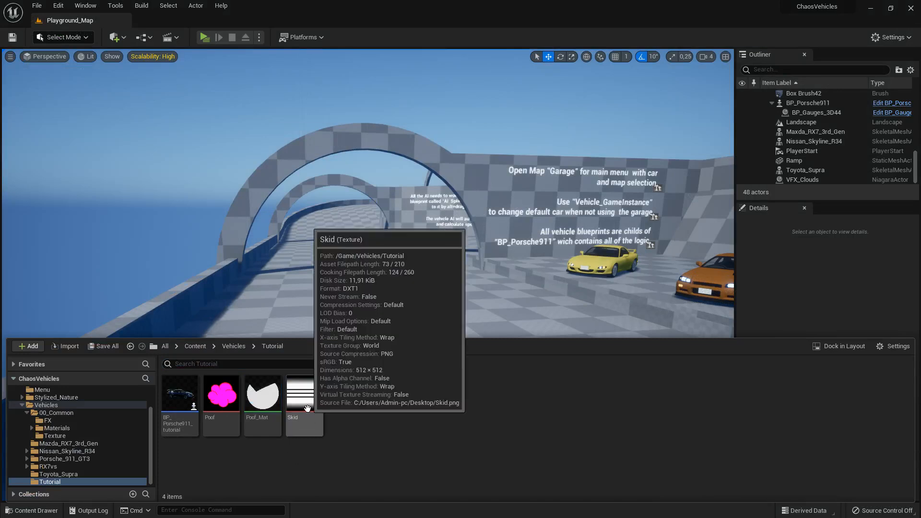
{"action": "right_click", "coordinate": [307, 408]}
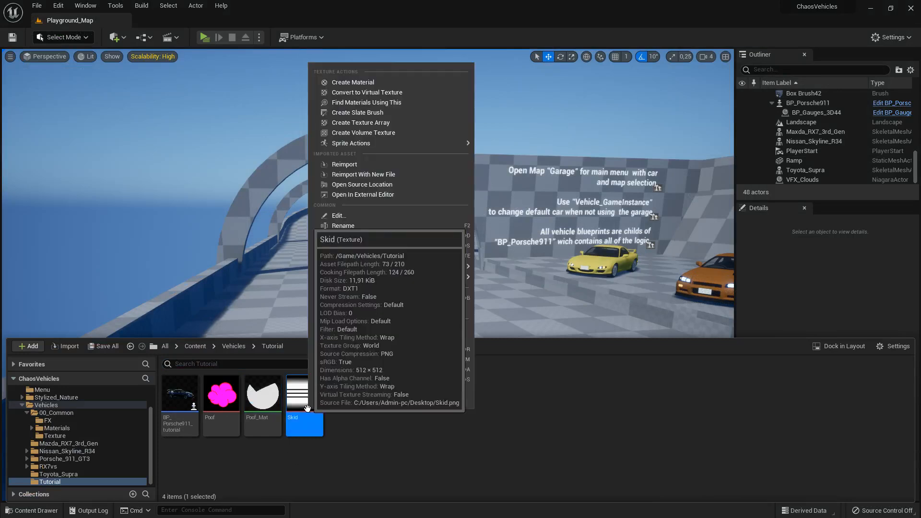
{"action": "left_click", "coordinate": [372, 82]}
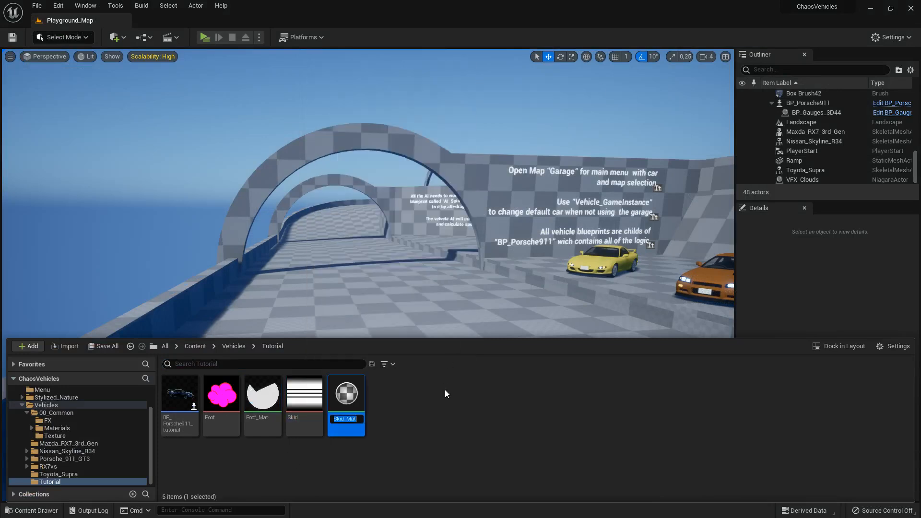
- Open Skid_Mat and set its shading model to Unlit and its blend mode to Translucent
{"action": "key", "text": "Return"}
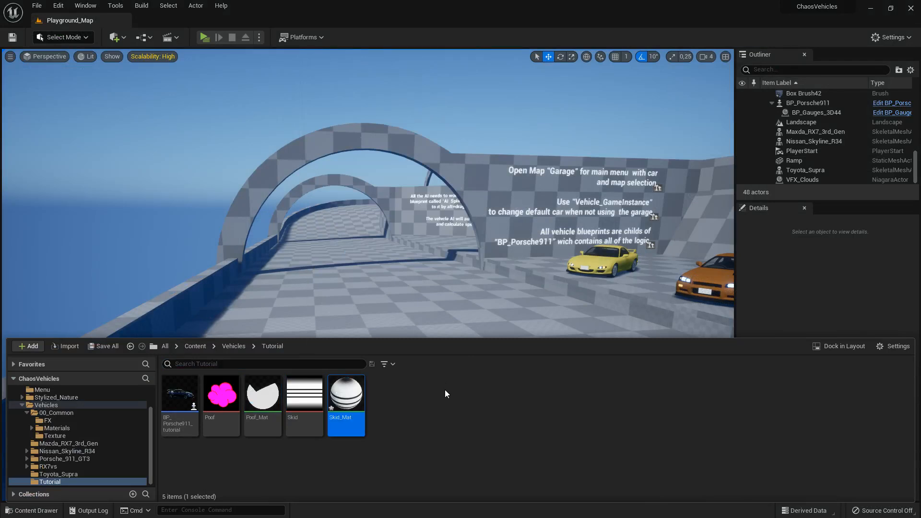
{"action": "double_click", "coordinate": [359, 402]}
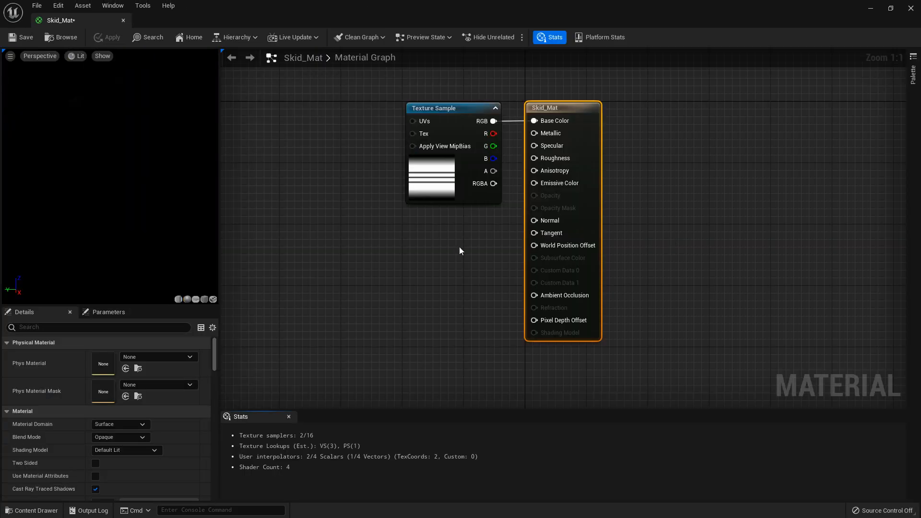
{"action": "left_click_drag", "start_coordinate": [564, 108], "coordinate": [718, 111]}
{"action": "left_click", "coordinate": [777, 148]}
{"action": "left_click", "coordinate": [742, 117]}
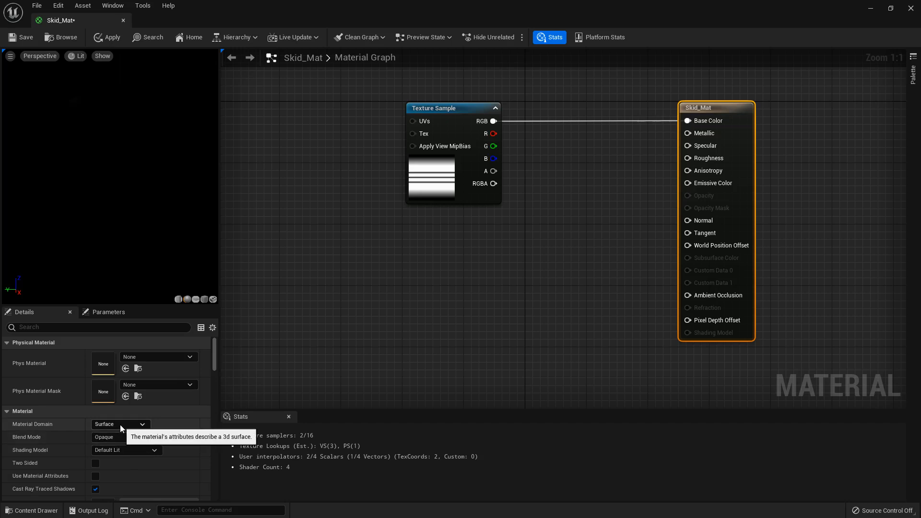
{"action": "left_click", "coordinate": [122, 453]}
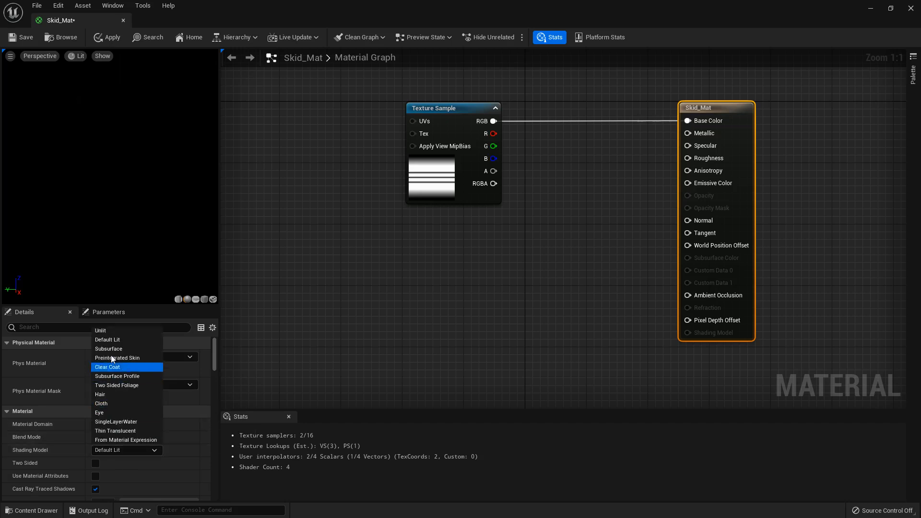
{"action": "left_click", "coordinate": [108, 330]}
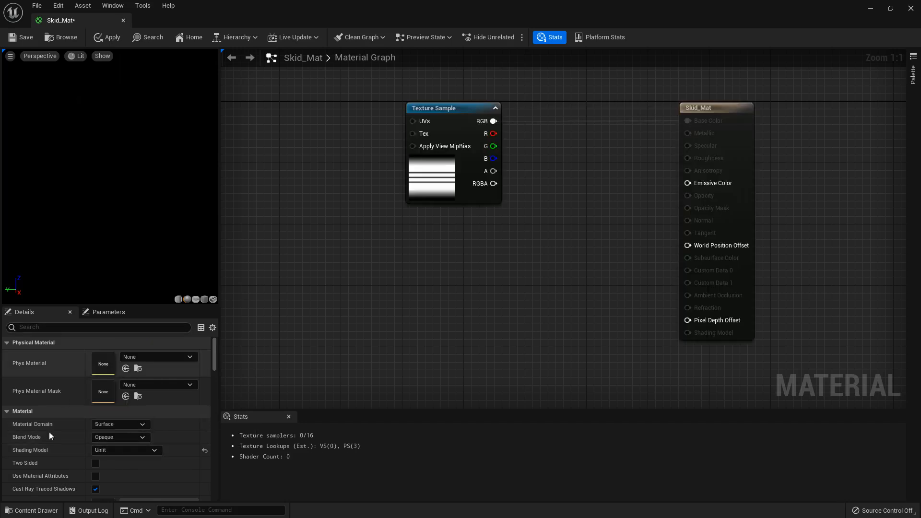
{"action": "left_click", "coordinate": [107, 436]}
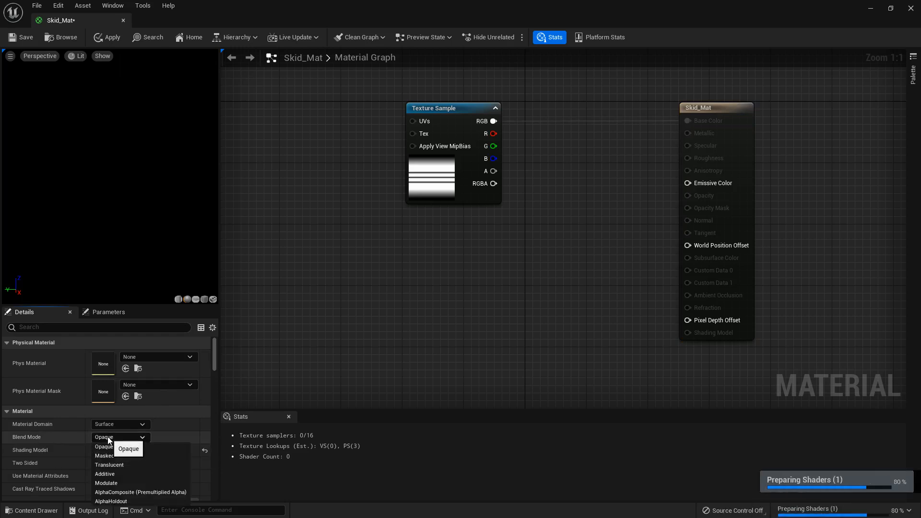
{"action": "left_click", "coordinate": [122, 466]}
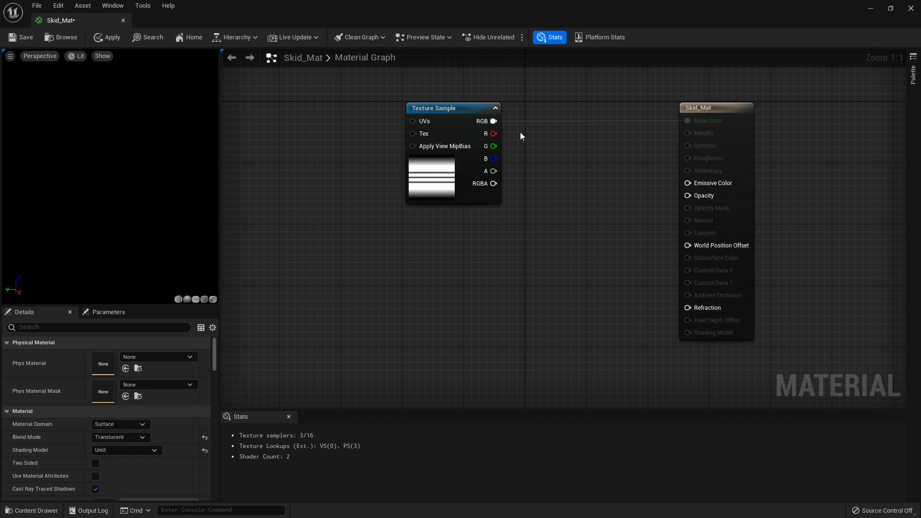
- Disconnect the Texture Sample from Base Color, shift it away from the output node, and add a Particle Color node beneath it
{"action": "left_click_drag", "start_coordinate": [475, 116], "coordinate": [406, 111]}
{"action": "left_click", "coordinate": [541, 183]}
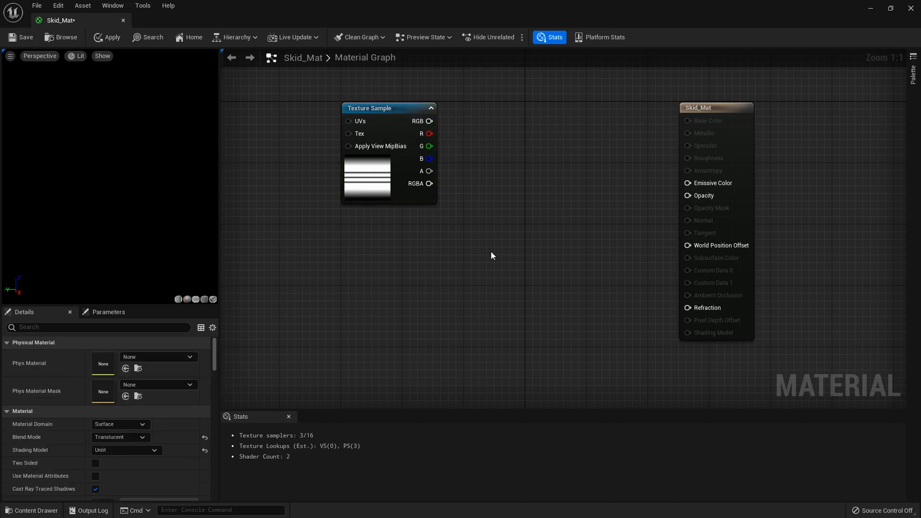
{"action": "right_click", "coordinate": [359, 261]}
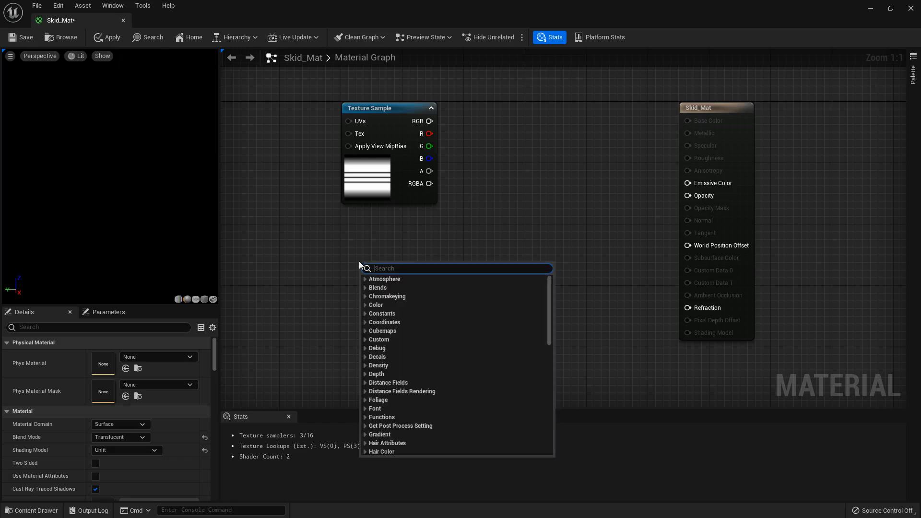
{"action": "type", "text": "particle"}
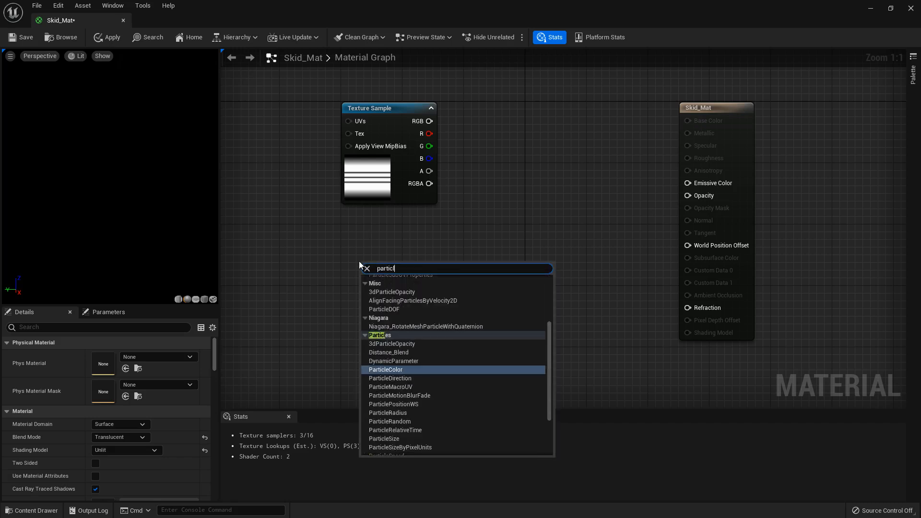
{"action": "left_click", "coordinate": [402, 369]}
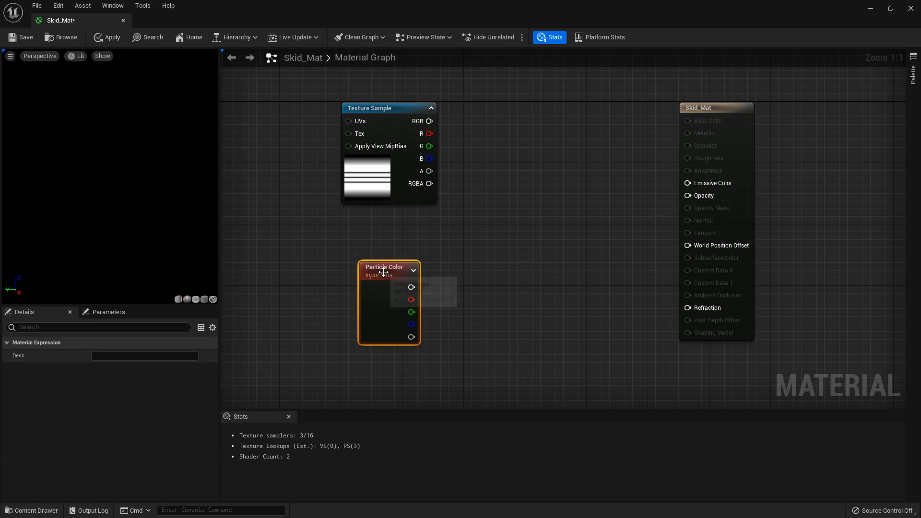
{"action": "left_click_drag", "start_coordinate": [384, 271], "coordinate": [378, 228]}
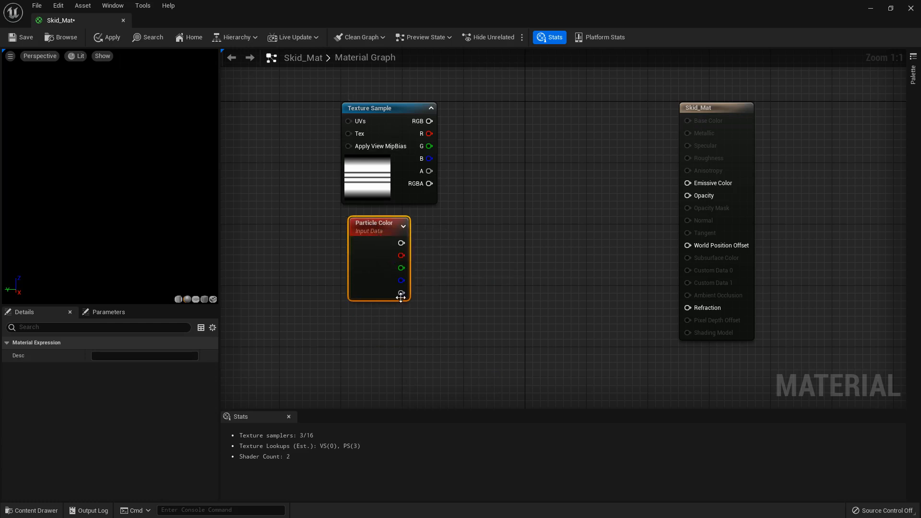
- Multiply Particle Color's alpha by the Texture Sample's R channel, placing Particle Color above the Texture Sample
{"action": "left_click_drag", "start_coordinate": [401, 293], "coordinate": [502, 274]}
{"action": "type", "text": "*"}
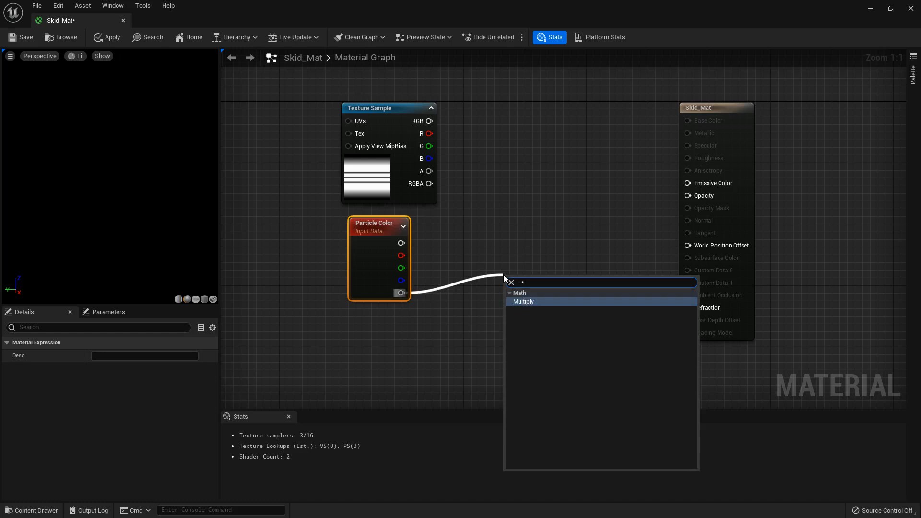
{"action": "left_click", "coordinate": [541, 304]}
{"action": "left_click_drag", "start_coordinate": [324, 234], "coordinate": [526, 143]}
{"action": "left_click", "coordinate": [484, 208]}
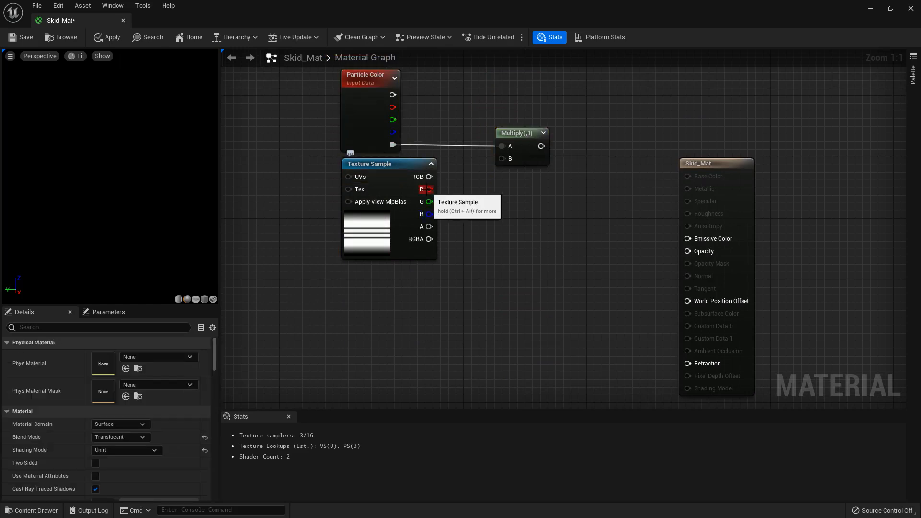
{"action": "left_click_drag", "start_coordinate": [422, 189], "coordinate": [502, 159]}
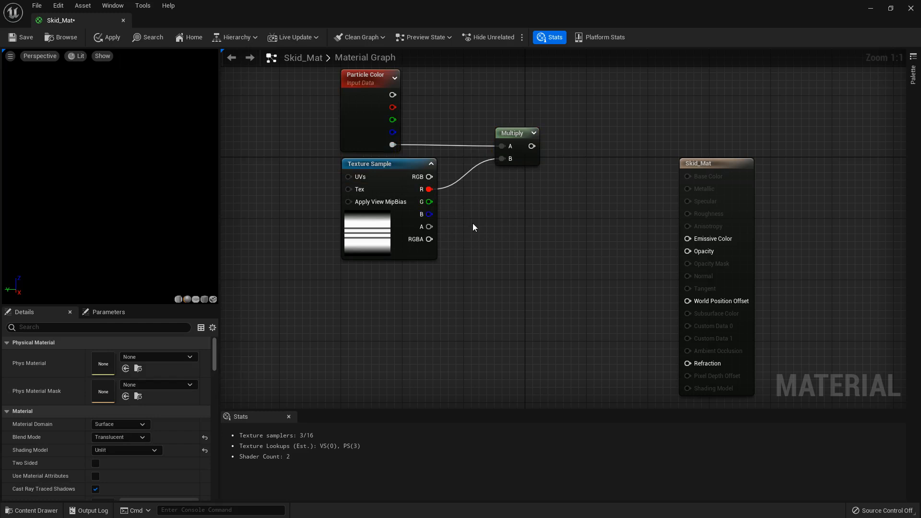
- Move the Particle Color, Texture Sample and Multiply nodes down together to line up with the material's Opacity input
{"action": "left_click_drag", "start_coordinate": [551, 257], "coordinate": [379, 106]}
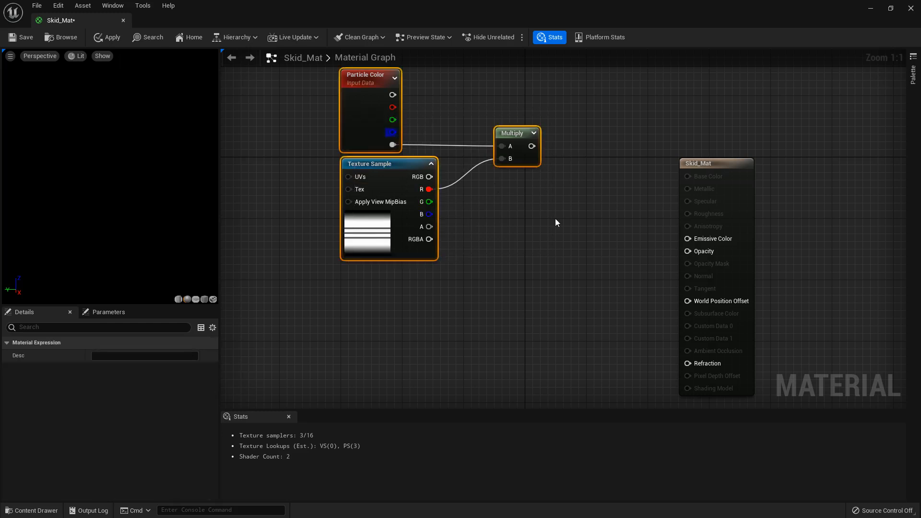
{"action": "key", "text": "Down"}
{"action": "key", "text": "Down"}
{"action": "key", "text": "Down"}
{"action": "key", "text": "Down"}
{"action": "key", "text": "Down"}
{"action": "key", "text": "Down"}
{"action": "key", "text": "Down"}
{"action": "key", "text": "Down"}
{"action": "key", "text": "Down"}
{"action": "key", "text": "Down"}
{"action": "key", "text": "Down"}
{"action": "key", "text": "Down"}
{"action": "key", "text": "Down"}
{"action": "key", "text": "Down"}
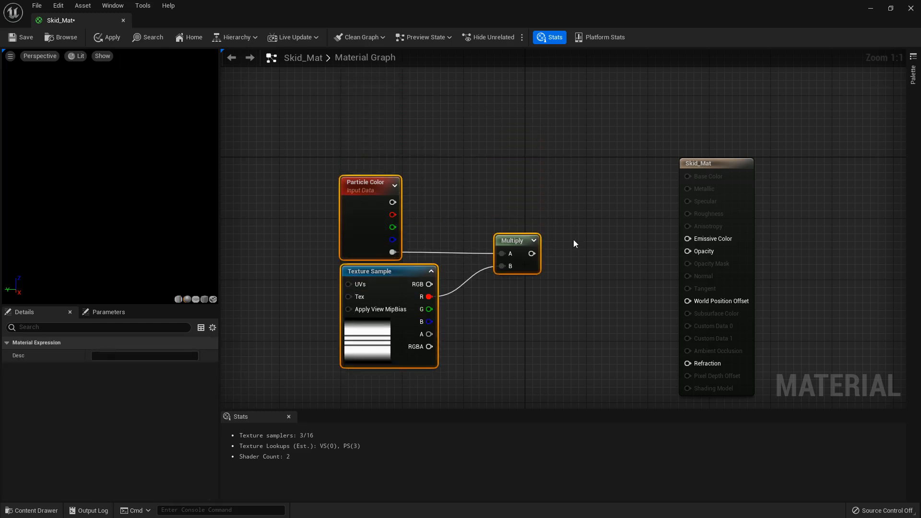
{"action": "left_click", "coordinate": [574, 240]}
{"action": "left_click", "coordinate": [509, 241]}
{"action": "left_click", "coordinate": [543, 262]}
- Connect Multiply to Opacity and Particle Color's main output to Emissive Color, and save and close Skid_Mat
{"action": "left_click_drag", "start_coordinate": [531, 253], "coordinate": [689, 251]}
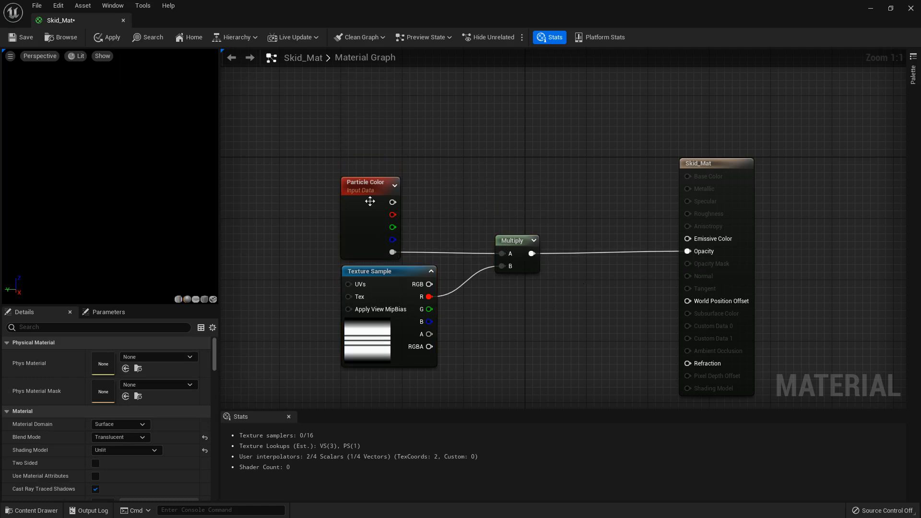
{"action": "left_click_drag", "start_coordinate": [393, 202], "coordinate": [692, 238]}
{"action": "scroll", "coordinate": [631, 194], "scroll_direction": "down", "scroll_amount": 1}
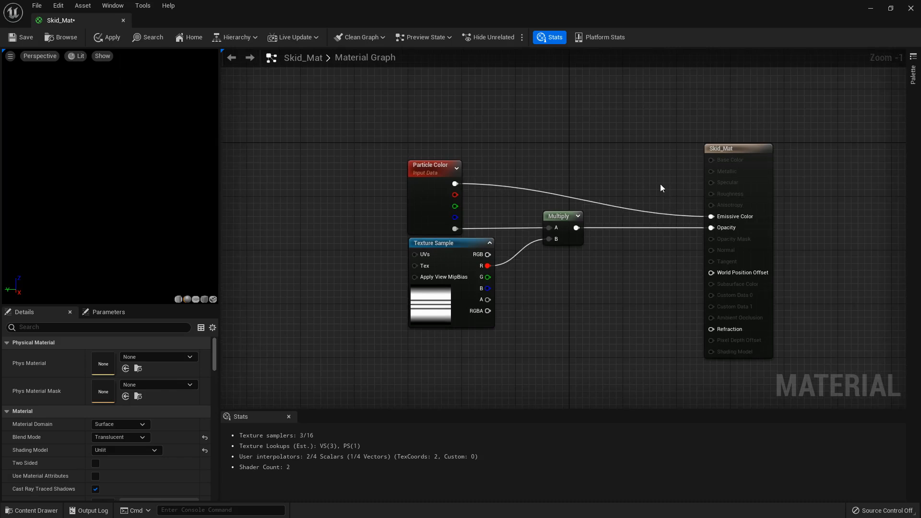
{"action": "left_click", "coordinate": [16, 37]}
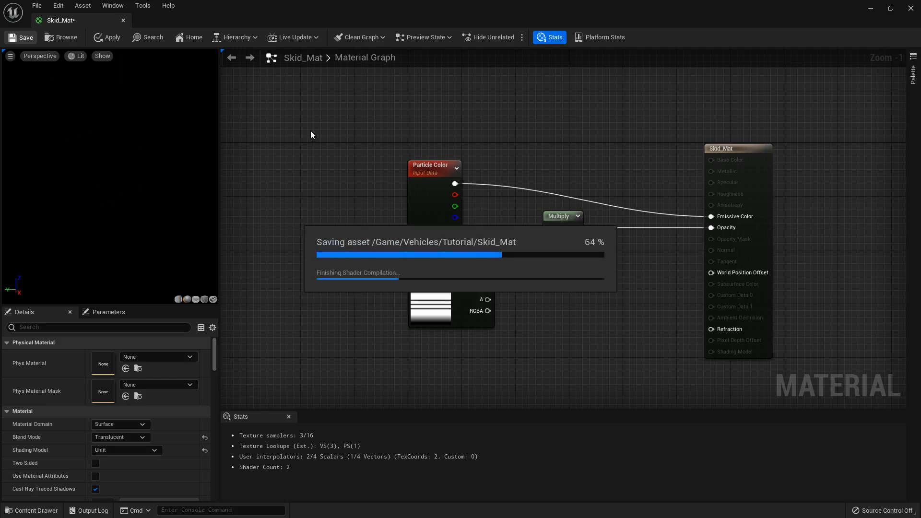
{"action": "left_click", "coordinate": [910, 8]}
- Create an empty Niagara System named Niagara_driftmarks in the Vehicles/Tutorial folder and open it
{"action": "left_click", "coordinate": [33, 511]}
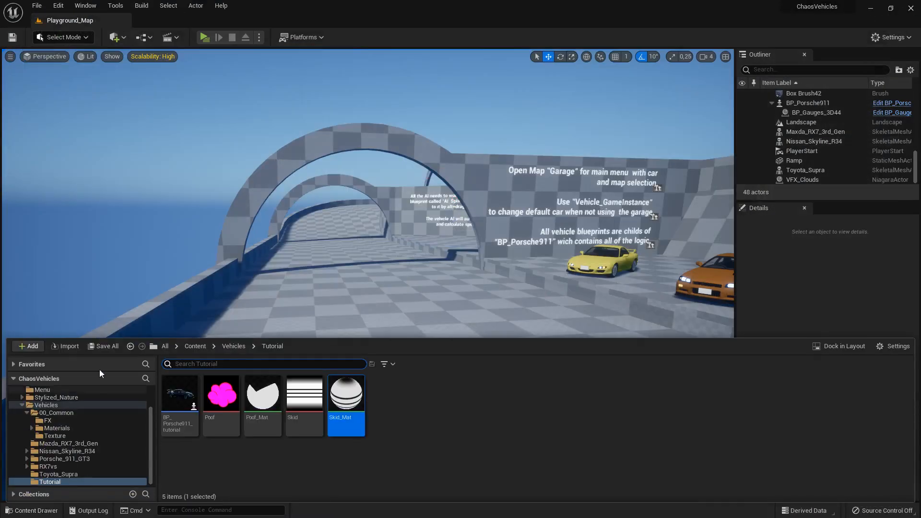
{"action": "left_click", "coordinate": [436, 436]}
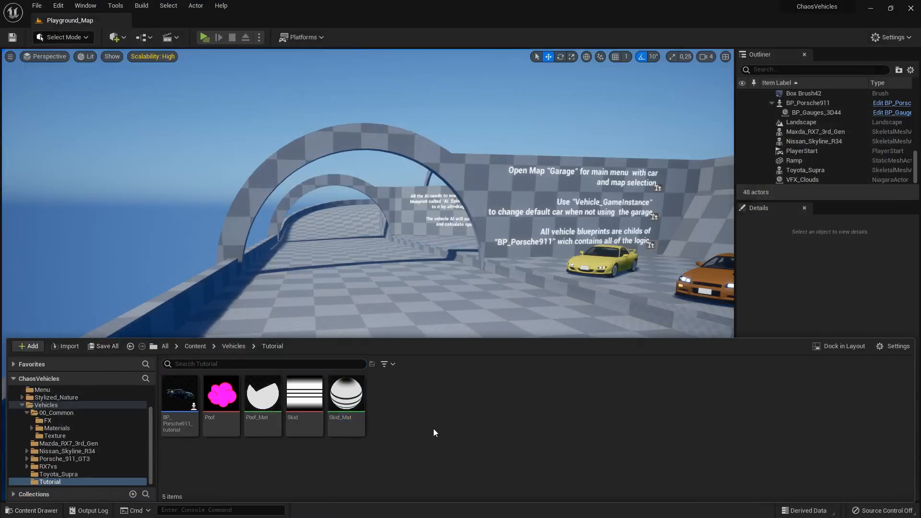
{"action": "right_click", "coordinate": [405, 418]}
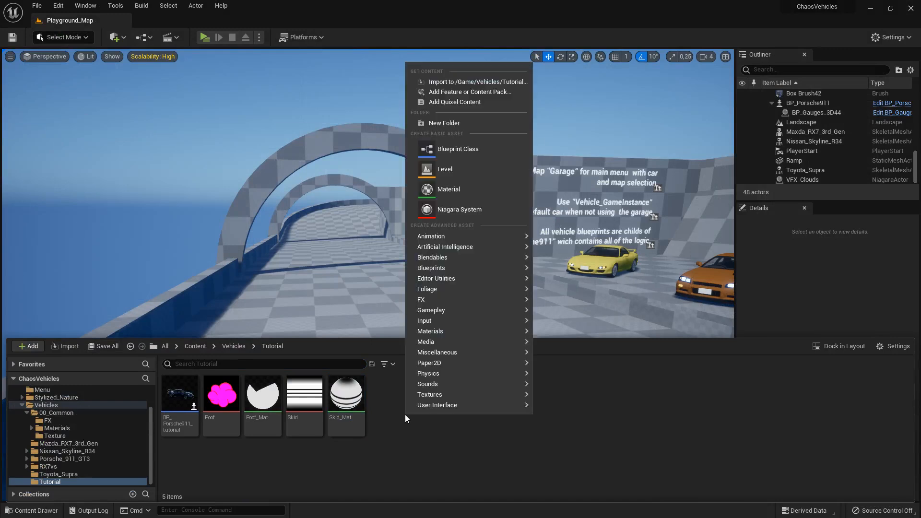
{"action": "left_click", "coordinate": [453, 212]}
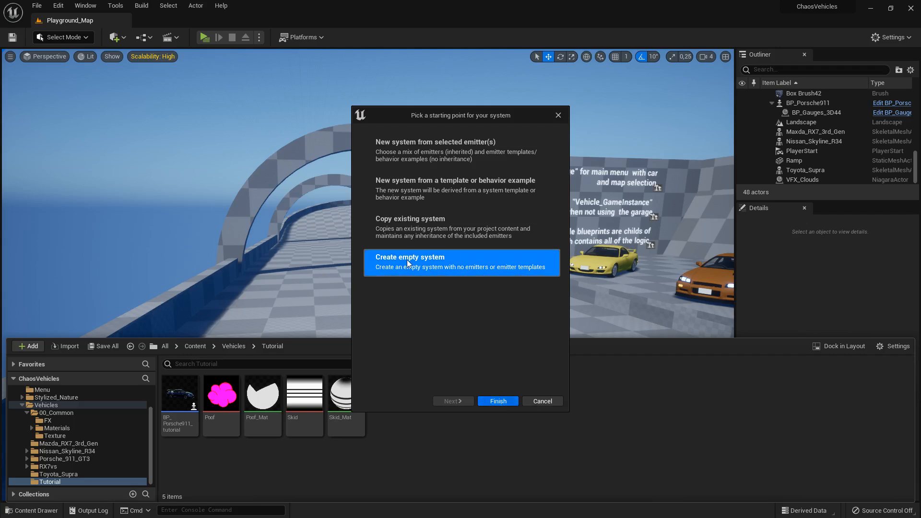
{"action": "left_click", "coordinate": [498, 401]}
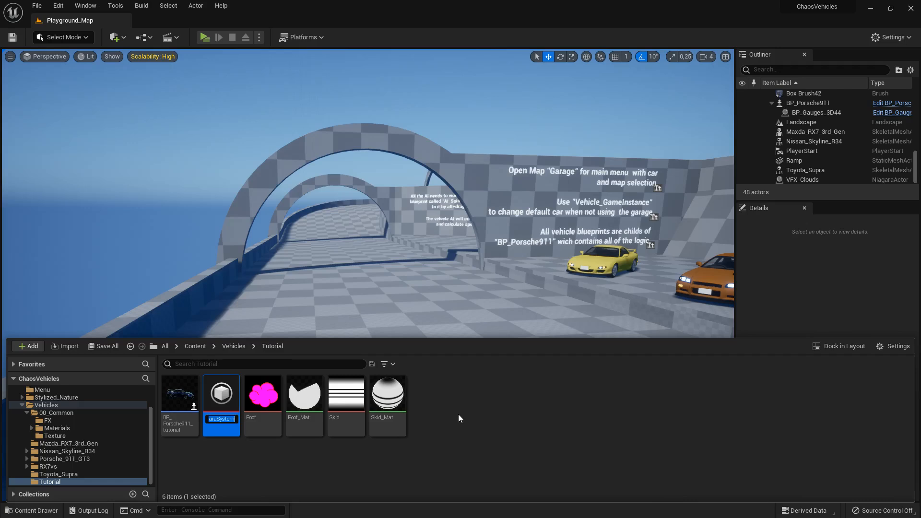
{"action": "type", "text": "NIaga"}
{"action": "key", "text": "BackSpace"}
{"action": "key", "text": "BackSpace"}
{"action": "key", "text": "BackSpace"}
{"action": "type", "text": "iagarsa_driftmarks"}
{"action": "key", "text": "Return"}
{"action": "key", "text": "ctrl+space"}
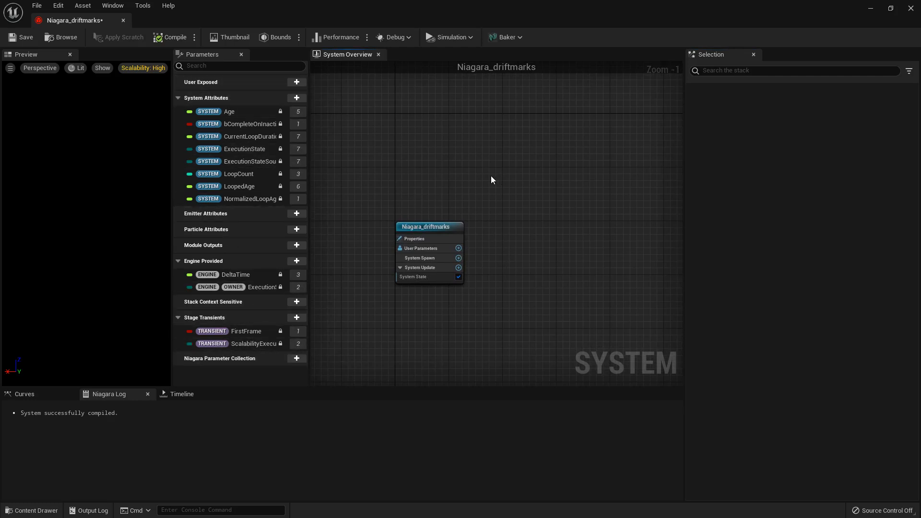
- Add an emitter from the Empty template to Niagara_driftmarks and name it Smoke
{"action": "right_click_drag", "start_coordinate": [545, 265], "coordinate": [513, 231]}
{"action": "scroll", "coordinate": [407, 206], "scroll_direction": "up", "scroll_amount": 1}
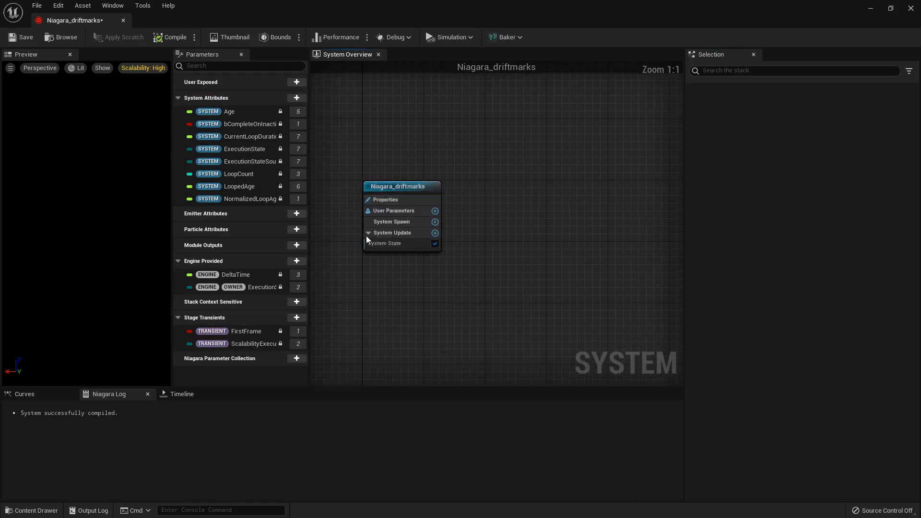
{"action": "left_click", "coordinate": [409, 186]}
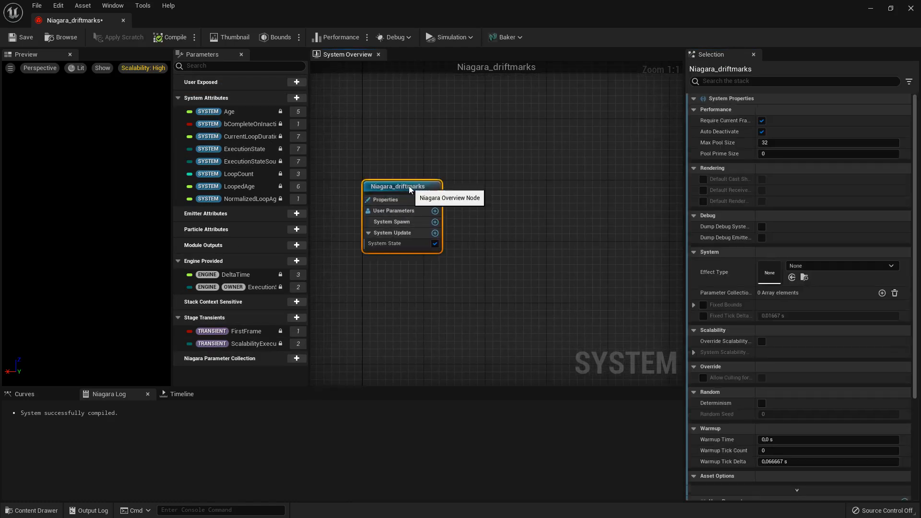
{"action": "left_click", "coordinate": [514, 200]}
{"action": "right_click_drag", "start_coordinate": [514, 200], "coordinate": [489, 213]}
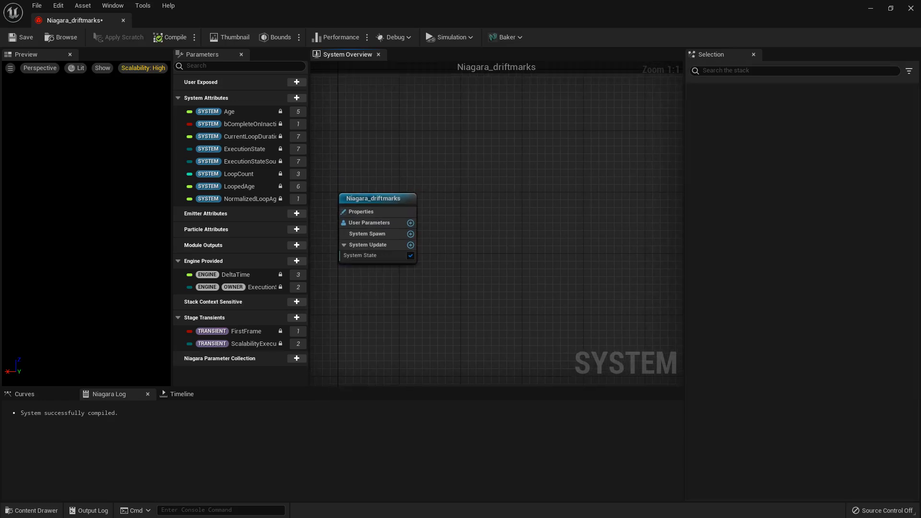
{"action": "right_click_drag", "start_coordinate": [503, 236], "coordinate": [494, 274]}
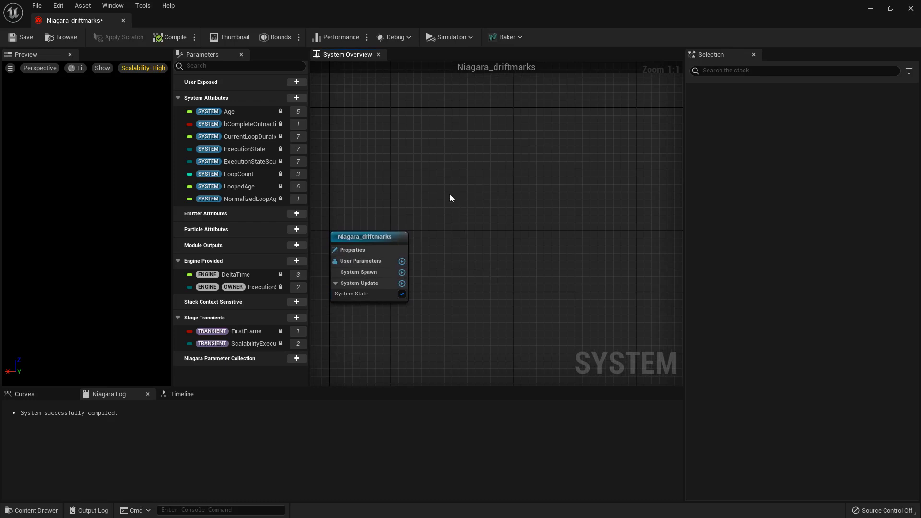
{"action": "right_click", "coordinate": [450, 194]}
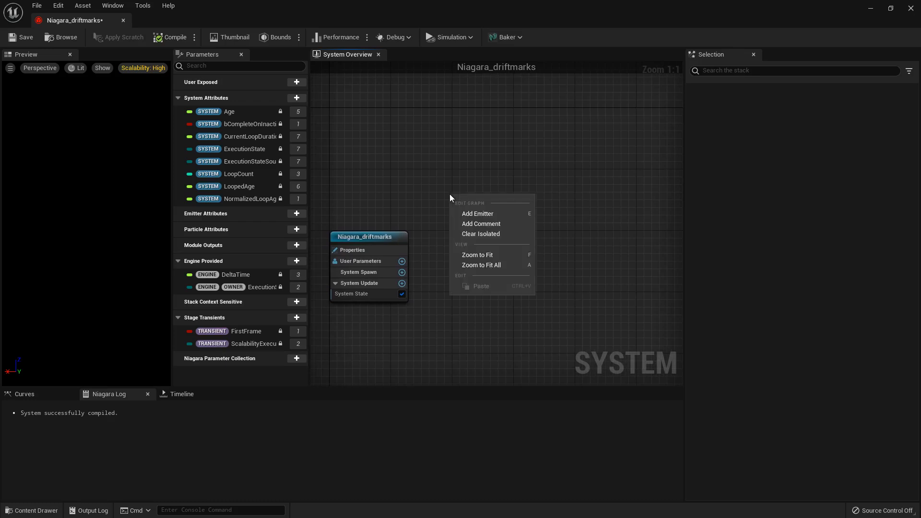
{"action": "left_click", "coordinate": [477, 215]}
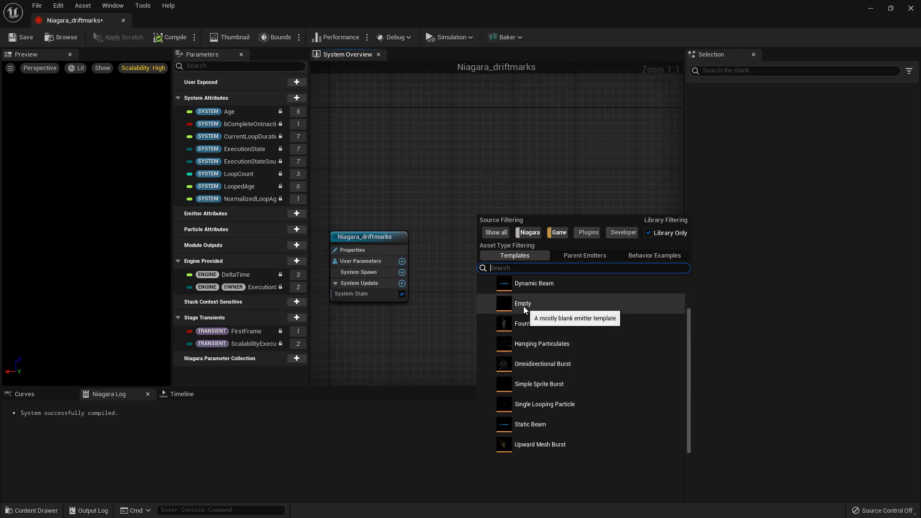
{"action": "left_click", "coordinate": [523, 304]}
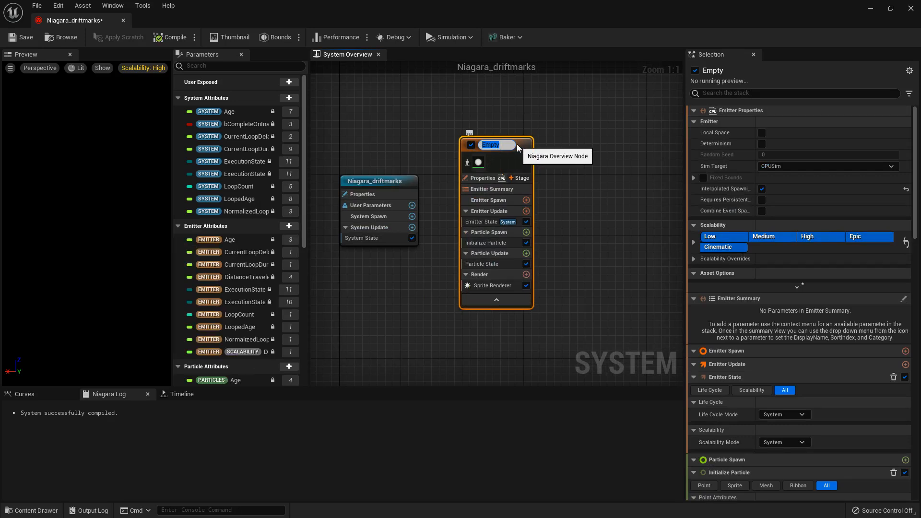
{"action": "type", "text": "Smoke"}
{"action": "key", "text": "Return"}
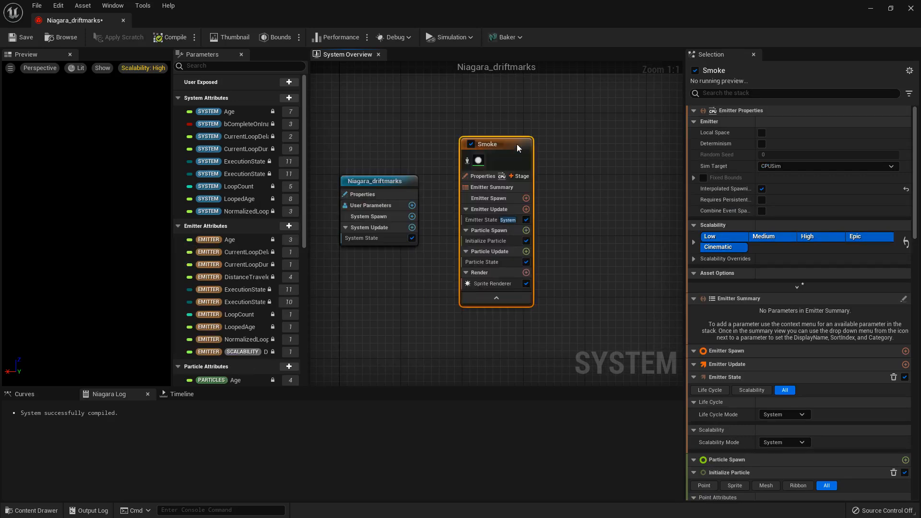
- Assign Poof_Mat as the material of the Smoke emitter's Sprite Renderer
{"action": "left_click", "coordinate": [478, 160]}
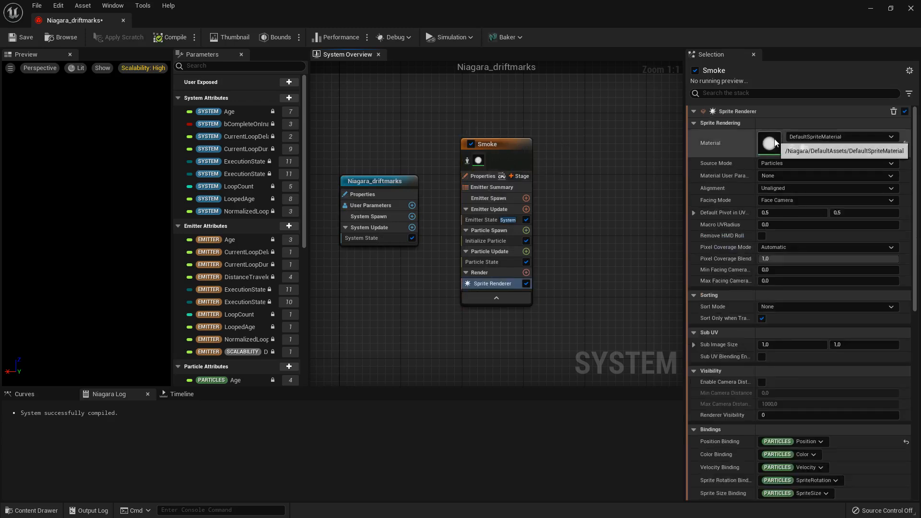
{"action": "left_click", "coordinate": [817, 135]}
{"action": "type", "text": "poo"}
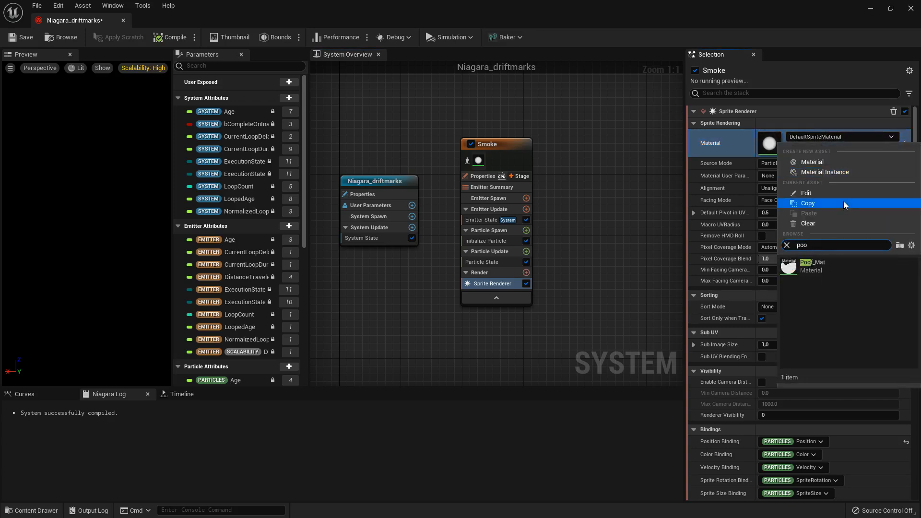
{"action": "left_click", "coordinate": [816, 268]}
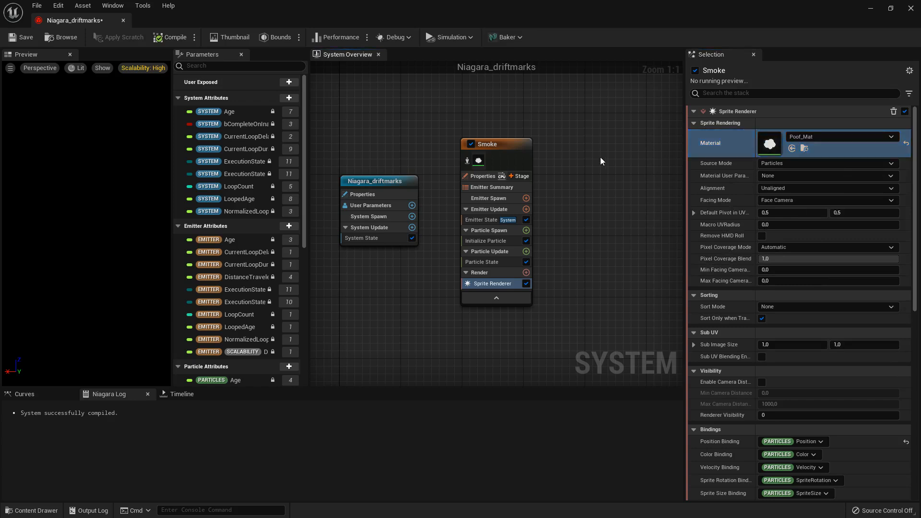
- Override the preview viewport's automatic exposure and set it to -1
{"action": "left_click", "coordinate": [80, 68]}
{"action": "left_click", "coordinate": [115, 243]}
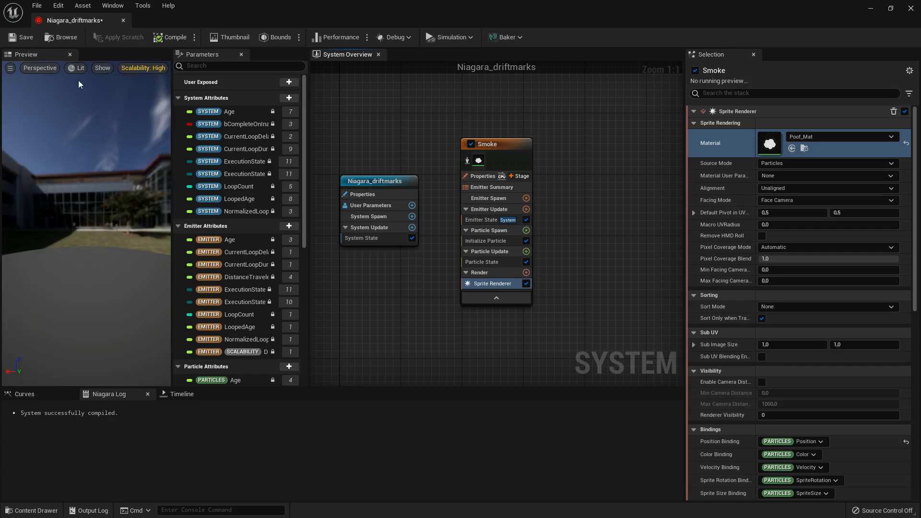
{"action": "left_click", "coordinate": [72, 66]}
{"action": "left_click", "coordinate": [139, 254]}
{"action": "type", "text": "-1"}
{"action": "key", "text": "Return"}
{"action": "left_click", "coordinate": [127, 300]}
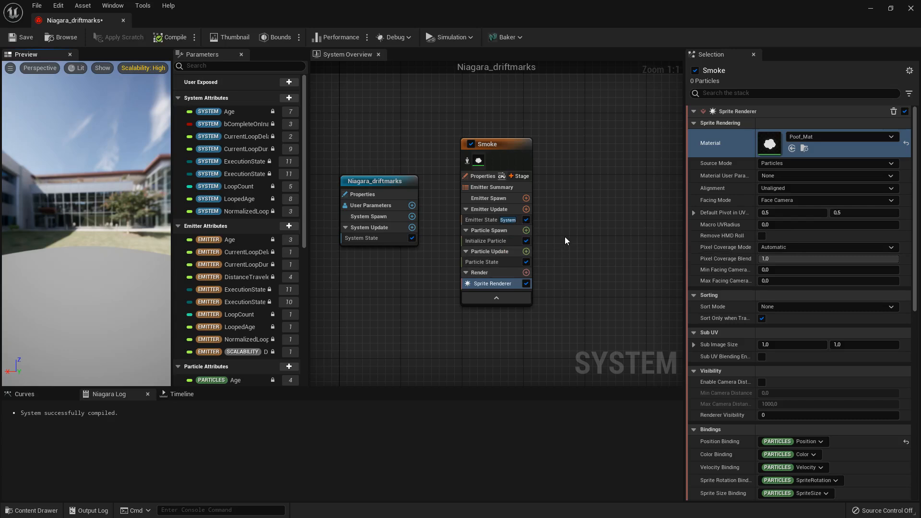
- Add a Spawn Rate module to the Smoke emitter's Emitter Update and set its SpawnRate to 10
{"action": "left_click_drag", "start_coordinate": [493, 144], "coordinate": [466, 143]}
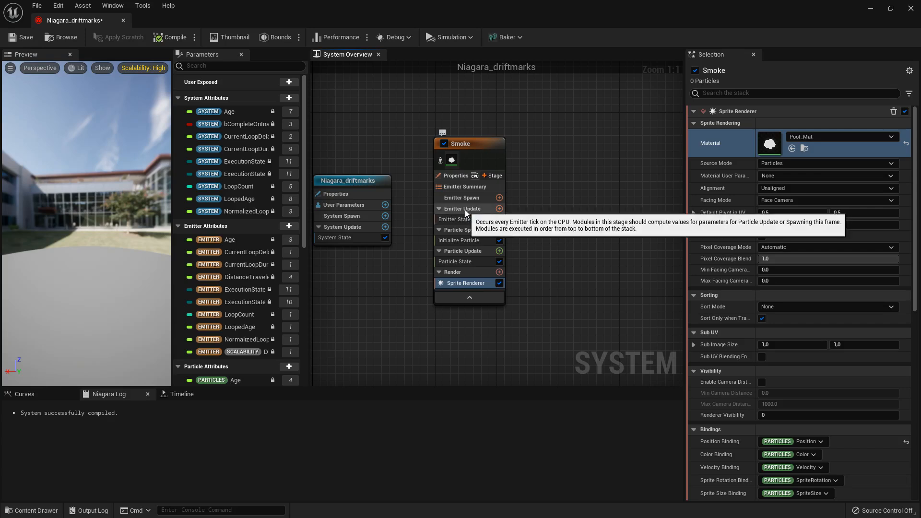
{"action": "left_click", "coordinate": [499, 209]}
{"action": "type", "text": "spawn"}
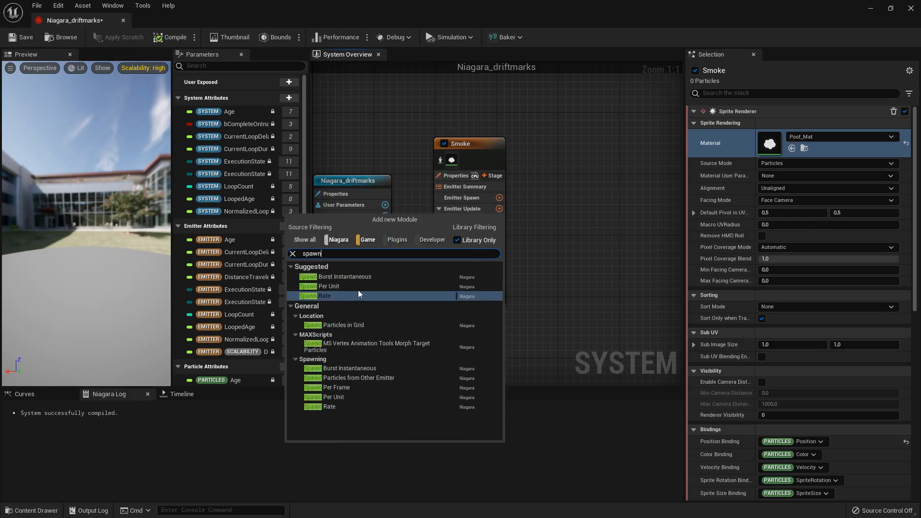
{"action": "left_click", "coordinate": [332, 296]}
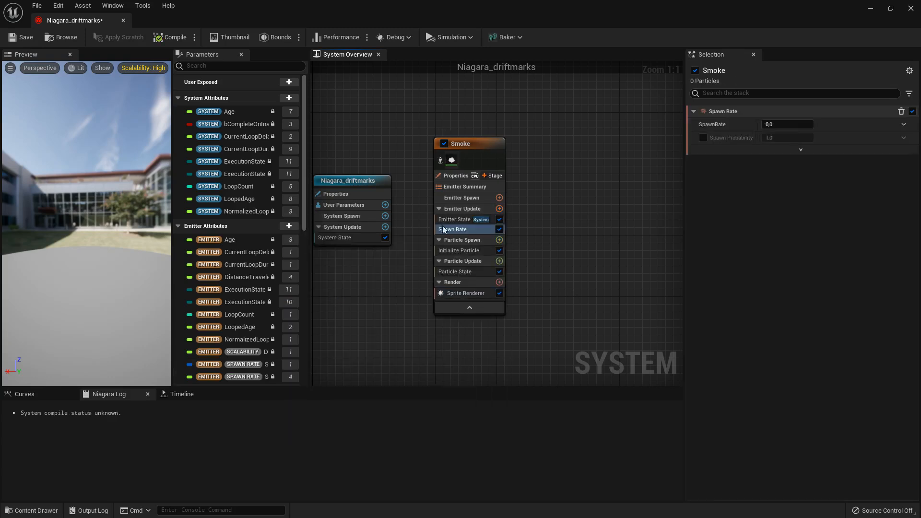
{"action": "left_click", "coordinate": [791, 123]}
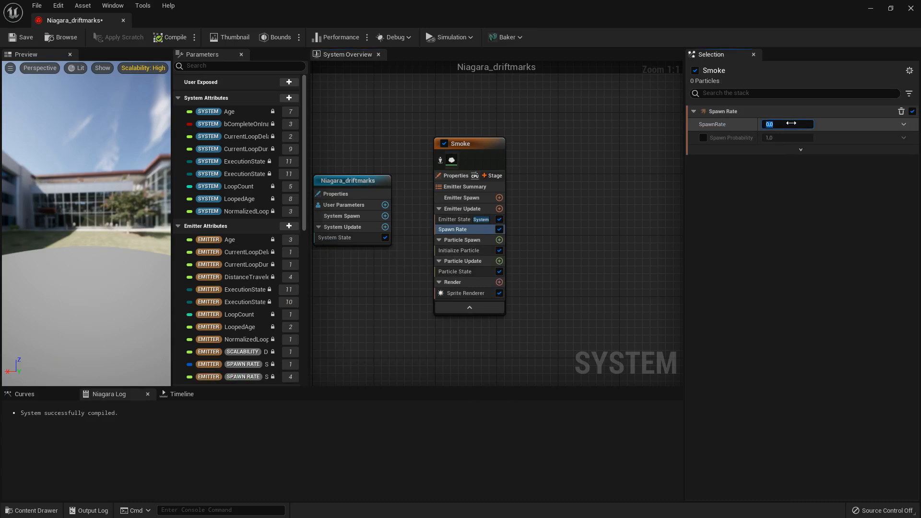
{"action": "type", "text": "10"}
{"action": "key", "text": "Return"}
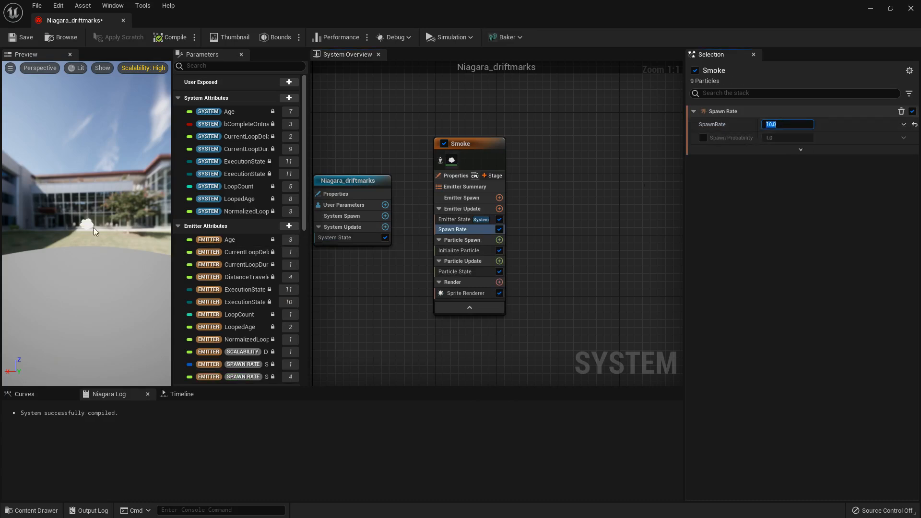
{"action": "left_click_drag", "start_coordinate": [90, 222], "coordinate": [96, 224]}
{"action": "scroll", "coordinate": [91, 222], "scroll_direction": "up", "scroll_amount": 5}
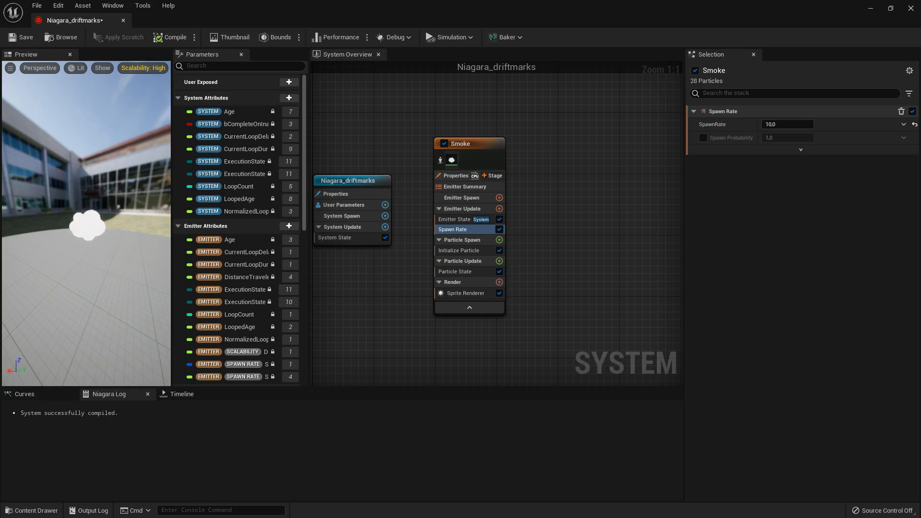
- Make the Lifetime in Initialize Particle a Random Range Float with a minimum of 1 and a maximum of 2
{"action": "left_click", "coordinate": [462, 251]}
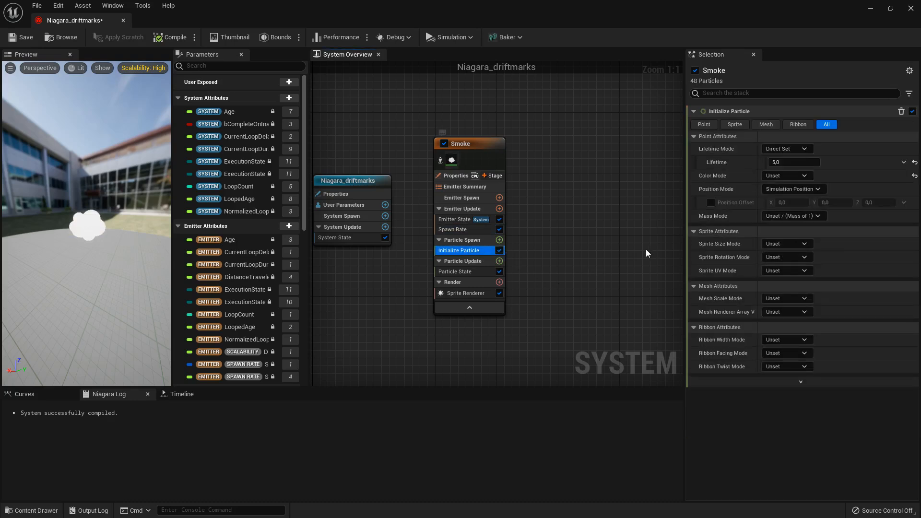
{"action": "left_click", "coordinate": [797, 151]}
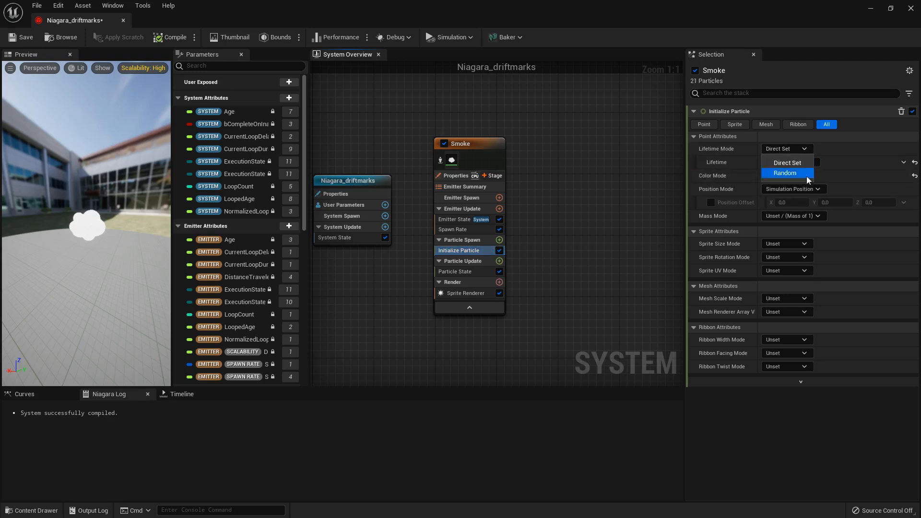
{"action": "left_click", "coordinate": [830, 163]}
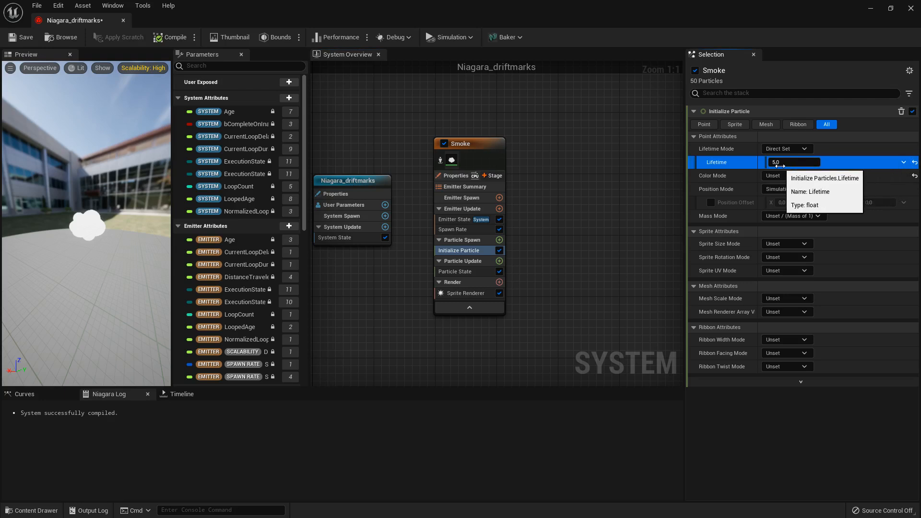
{"action": "left_click", "coordinate": [903, 162]}
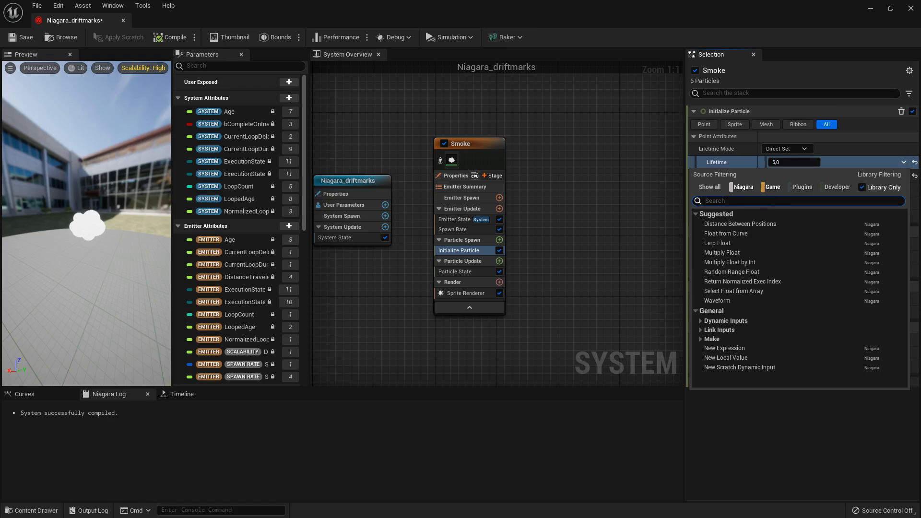
{"action": "left_click", "coordinate": [732, 273]}
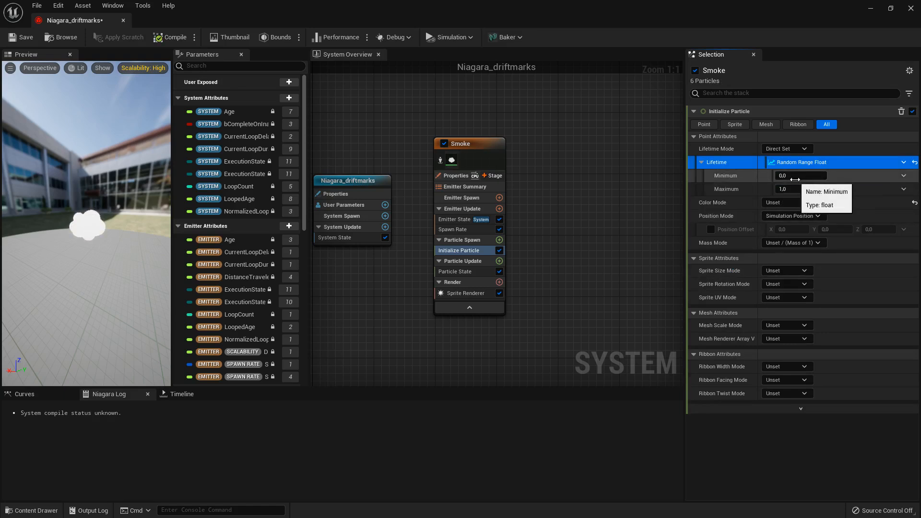
{"action": "left_click", "coordinate": [797, 179]}
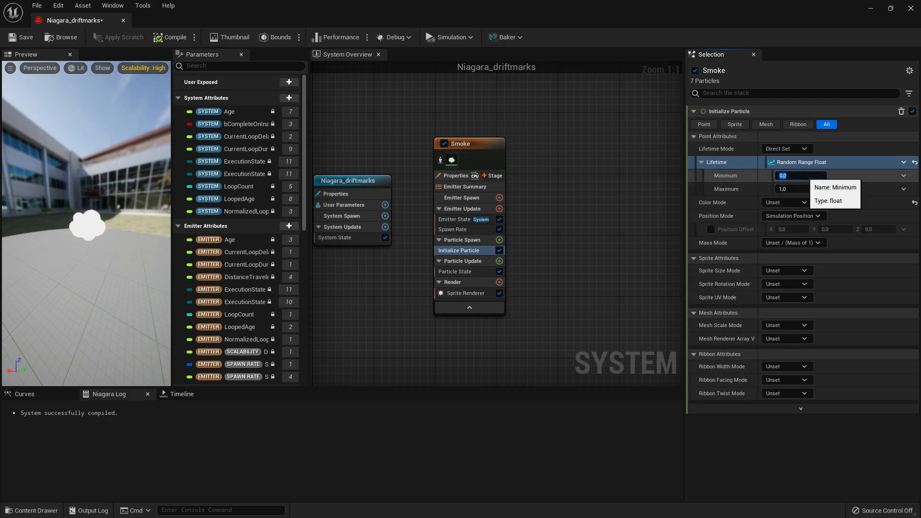
{"action": "type", "text": "1"}
{"action": "left_click", "coordinate": [792, 188]}
{"action": "type", "text": "2"}
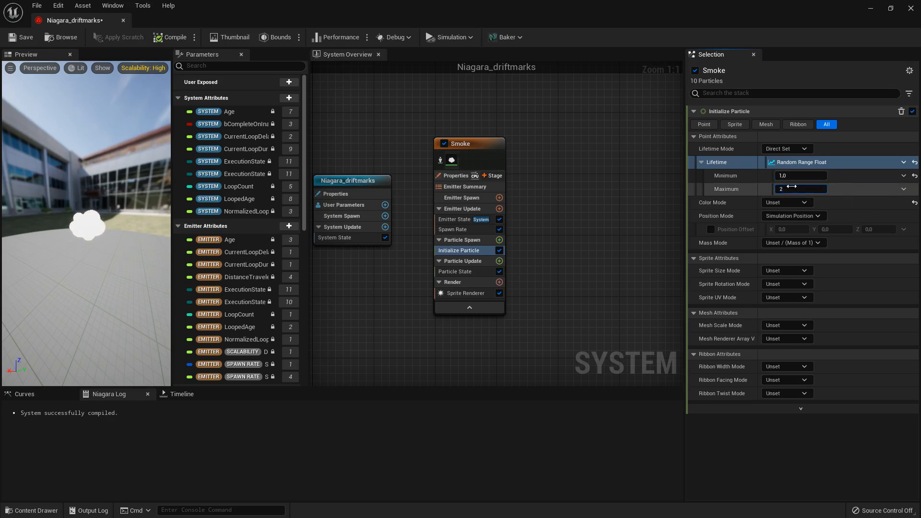
{"action": "key", "text": "Return"}
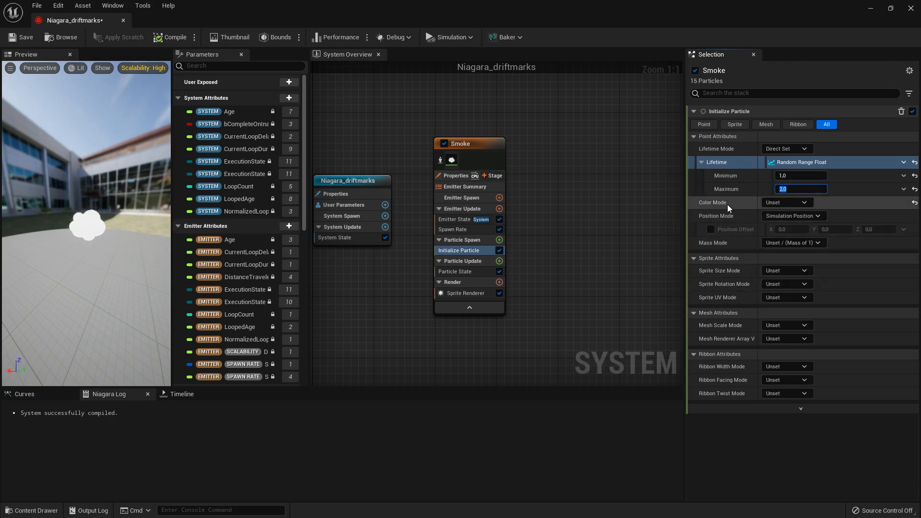
- Set the particle Color Mode to Direct Set and choose a light grey with R, G and B around 0.5
{"action": "left_click", "coordinate": [780, 203]}
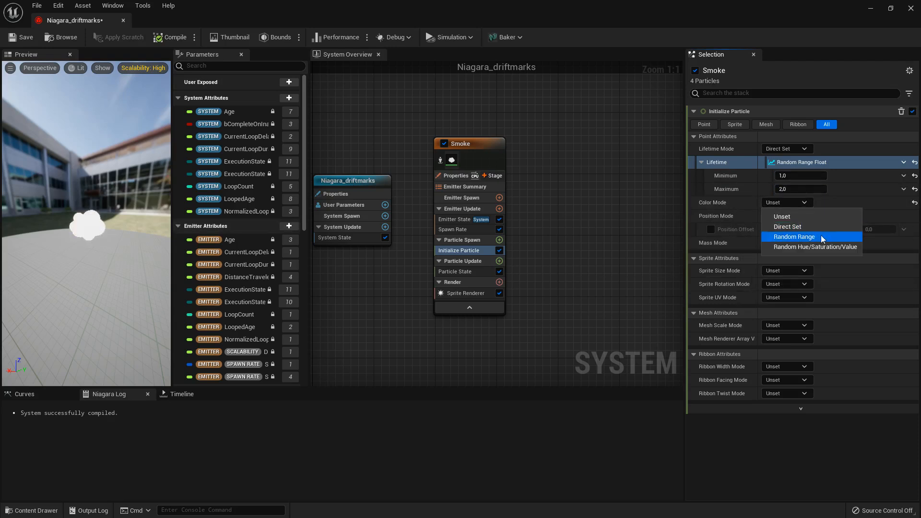
{"action": "left_click", "coordinate": [802, 227]}
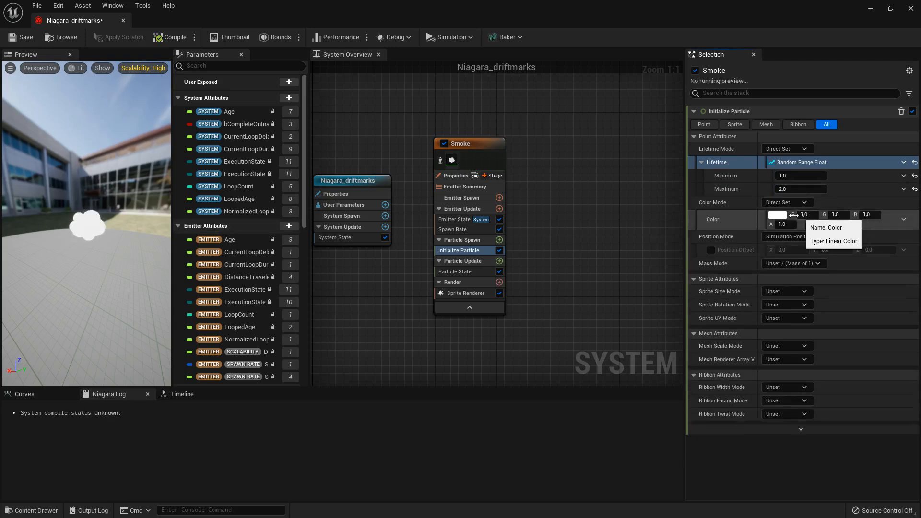
{"action": "left_click", "coordinate": [778, 215]}
{"action": "left_click", "coordinate": [607, 279]}
{"action": "left_click_drag", "start_coordinate": [605, 278], "coordinate": [603, 278]}
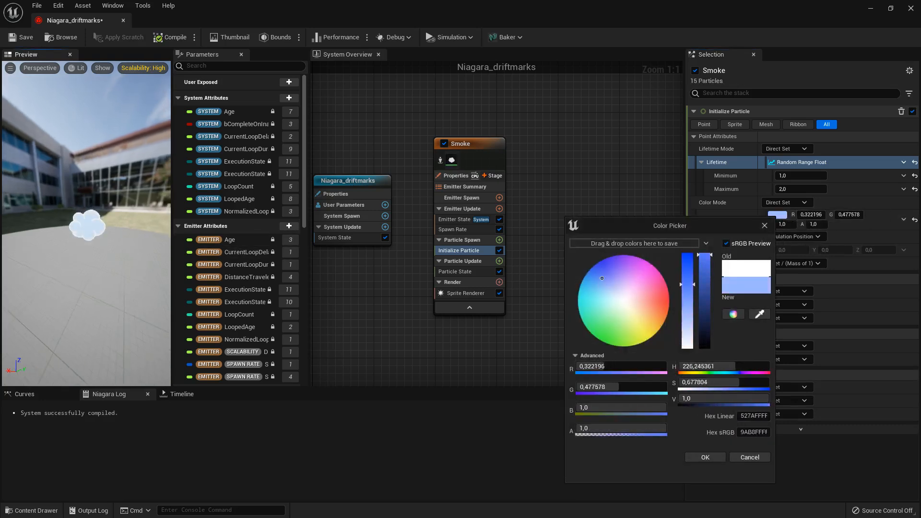
{"action": "left_click_drag", "start_coordinate": [641, 330], "coordinate": [672, 307]}
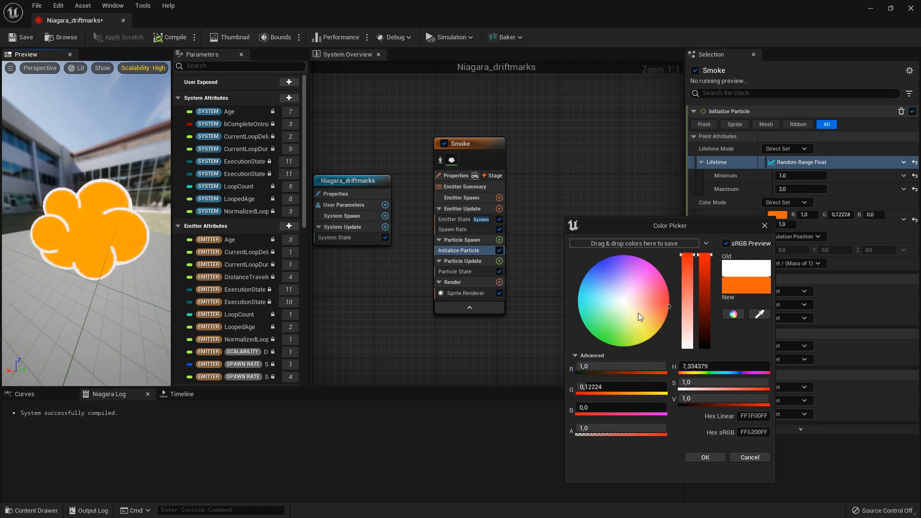
{"action": "mouse_move", "coordinate": [618, 292]}
{"action": "left_mouse_down"}
{"action": "mouse_move", "coordinate": [603, 287]}
{"action": "mouse_move", "coordinate": [625, 305]}
{"action": "left_mouse_up"}
{"action": "left_click_drag", "start_coordinate": [707, 270], "coordinate": [708, 300]}
{"action": "left_click", "coordinate": [708, 300]}
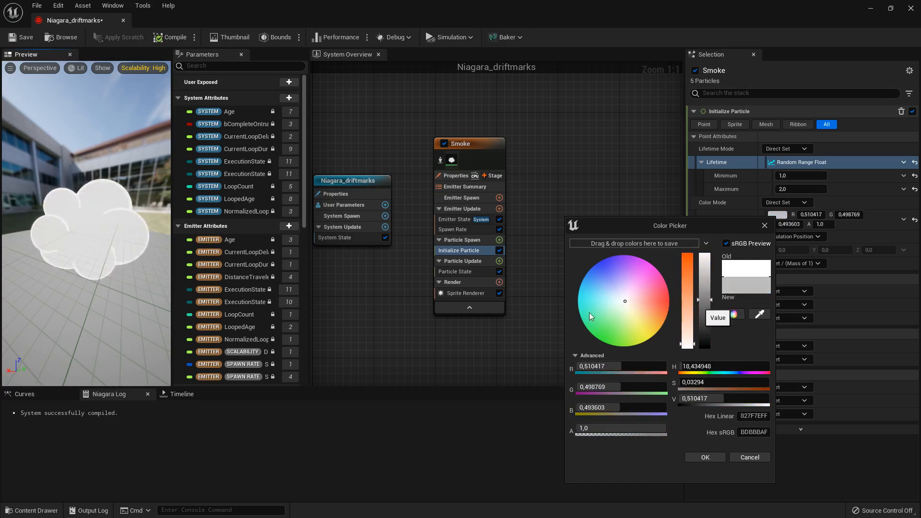
{"action": "left_click_drag", "start_coordinate": [148, 281], "coordinate": [52, 283]}
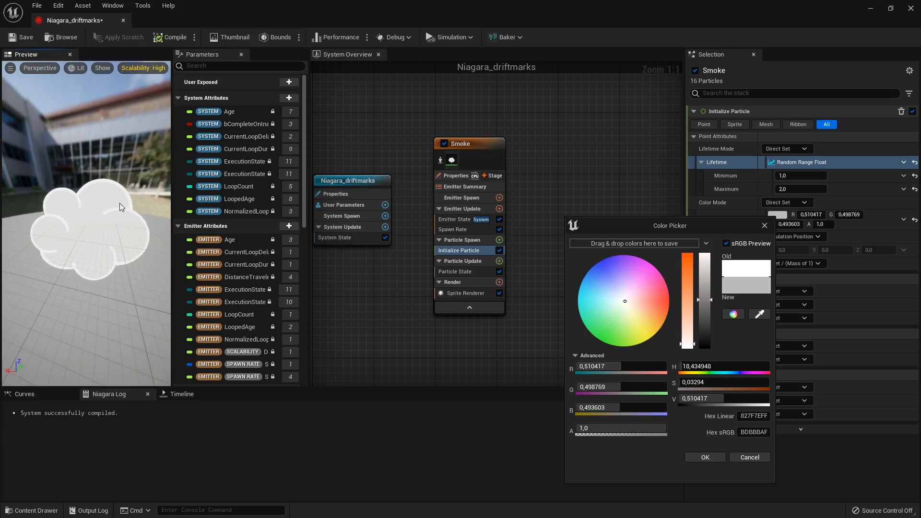
{"action": "left_click", "coordinate": [720, 457]}
- Set Initialize Particle's Sprite Size Mode to Random Uniform with a minimum sprite size of 60 and a maximum of 90
{"action": "right_click_drag", "start_coordinate": [339, 304], "coordinate": [373, 316]}
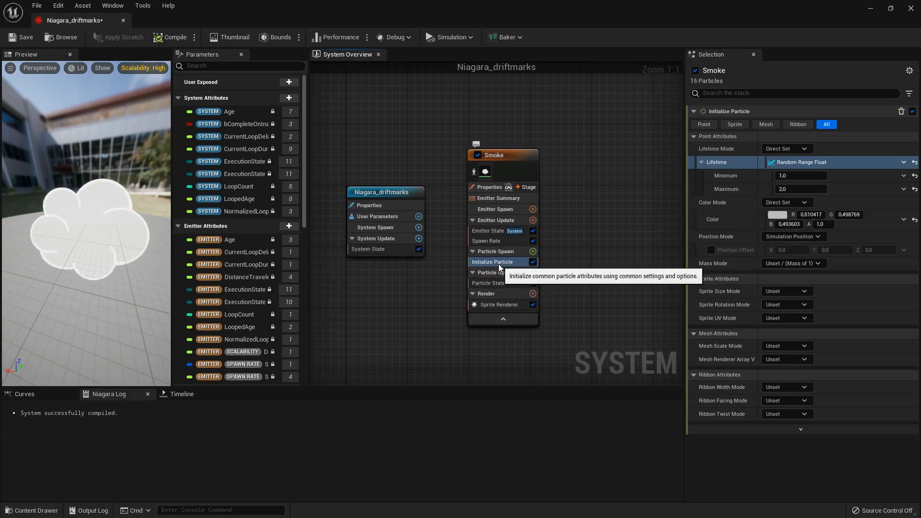
{"action": "left_click", "coordinate": [736, 124]}
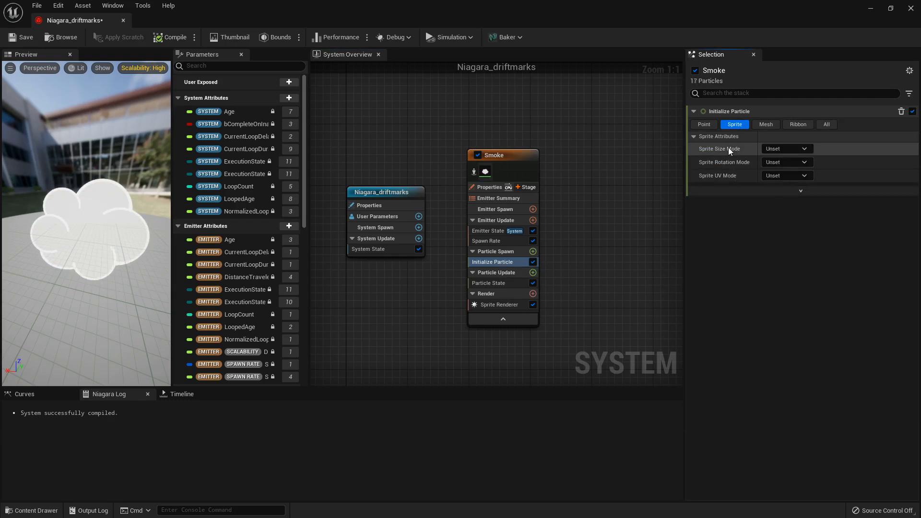
{"action": "left_click", "coordinate": [774, 149]}
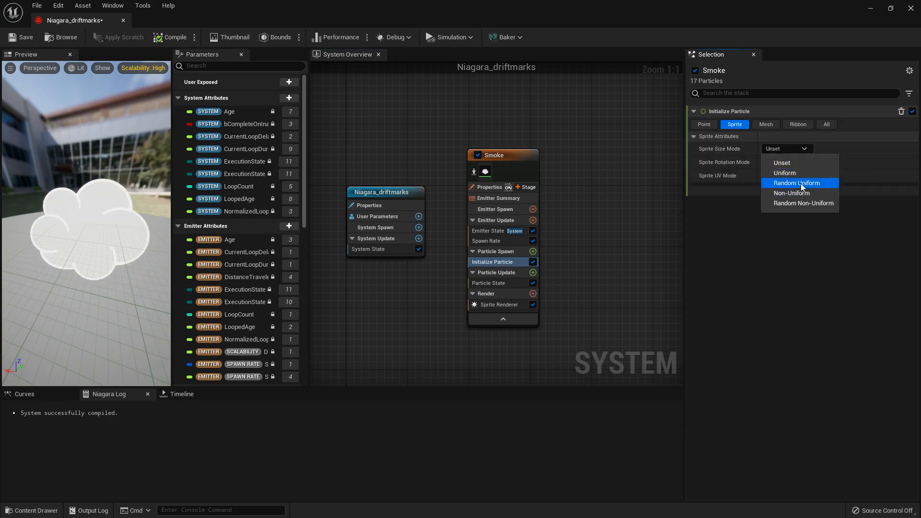
{"action": "left_click", "coordinate": [801, 183]}
{"action": "left_click", "coordinate": [789, 164]}
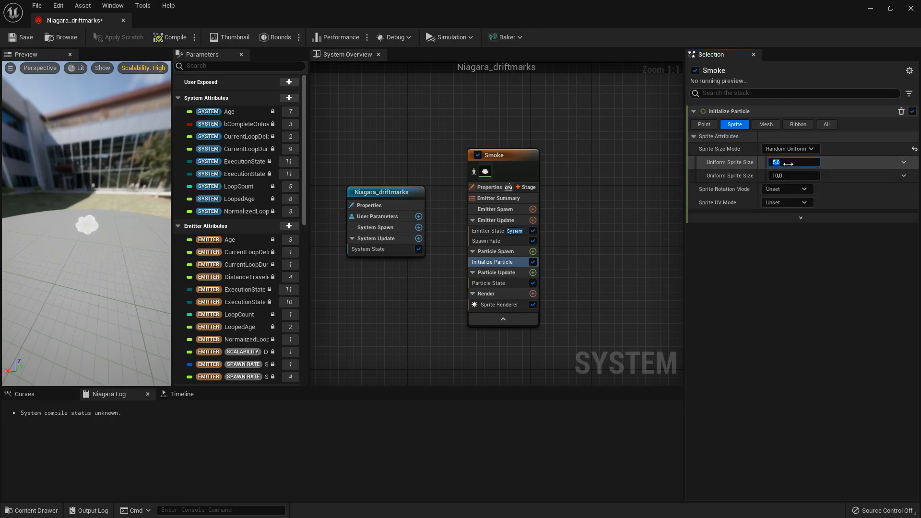
{"action": "type", "text": "60"}
{"action": "left_click", "coordinate": [788, 178]}
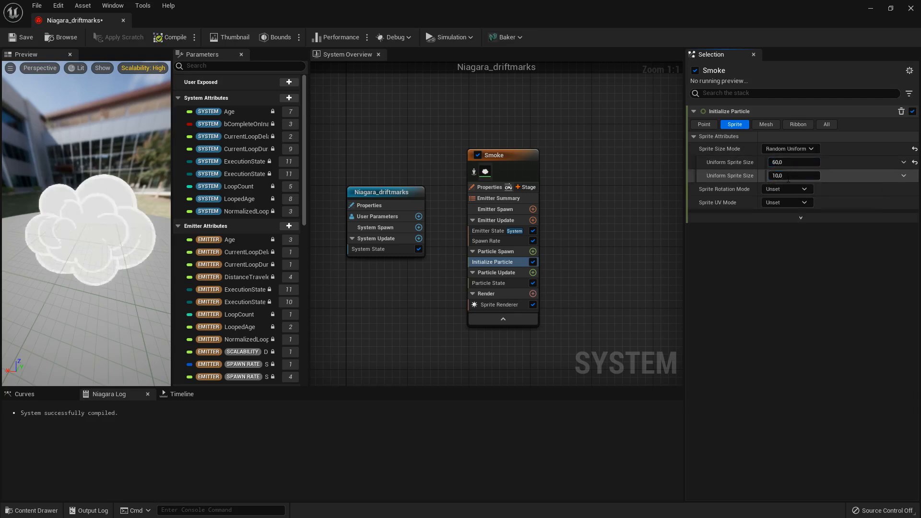
{"action": "type", "text": "90"}
{"action": "key", "text": "Return"}
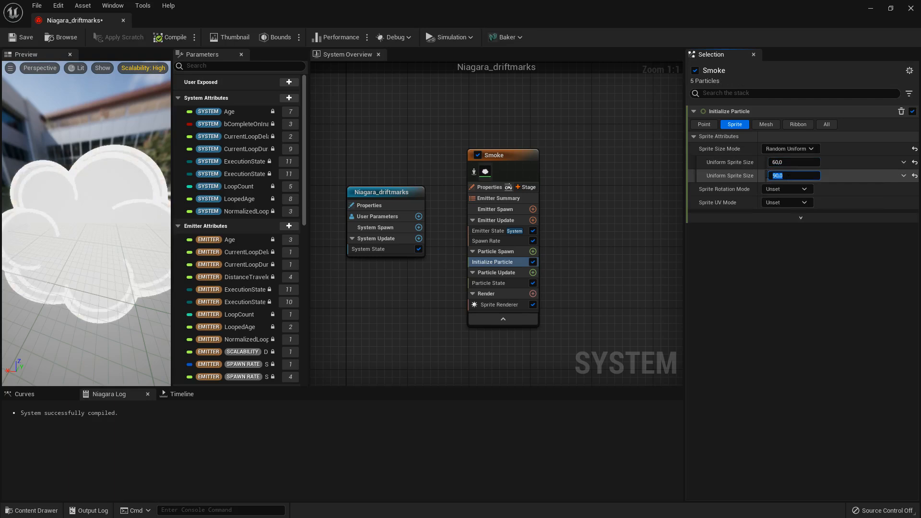
- Widen the particle preview area and show all of Initialize Particle's attributes
{"action": "scroll", "coordinate": [129, 247], "scroll_direction": "down", "scroll_amount": 5}
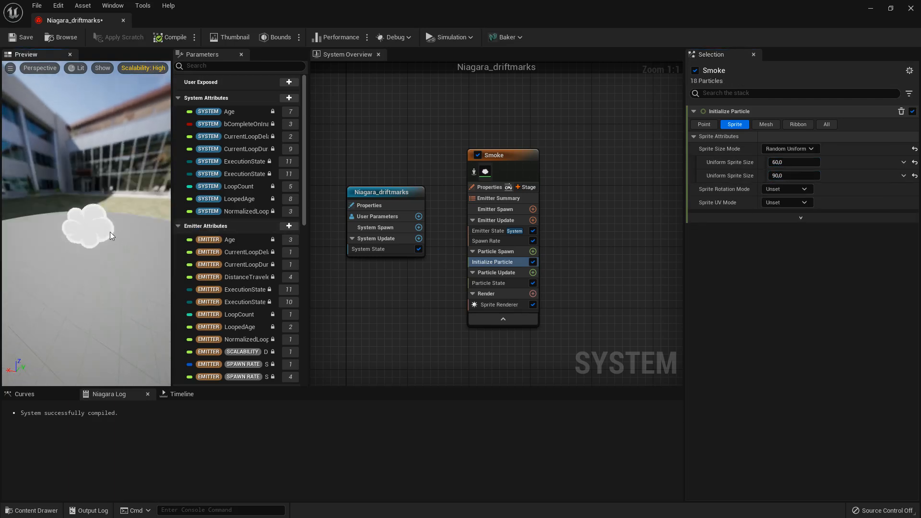
{"action": "scroll", "coordinate": [111, 232], "scroll_direction": "up", "scroll_amount": 6}
{"action": "mouse_move", "coordinate": [110, 232]}
{"action": "left_mouse_down"}
{"action": "mouse_move", "coordinate": [139, 229]}
{"action": "mouse_move", "coordinate": [111, 239]}
{"action": "left_mouse_up"}
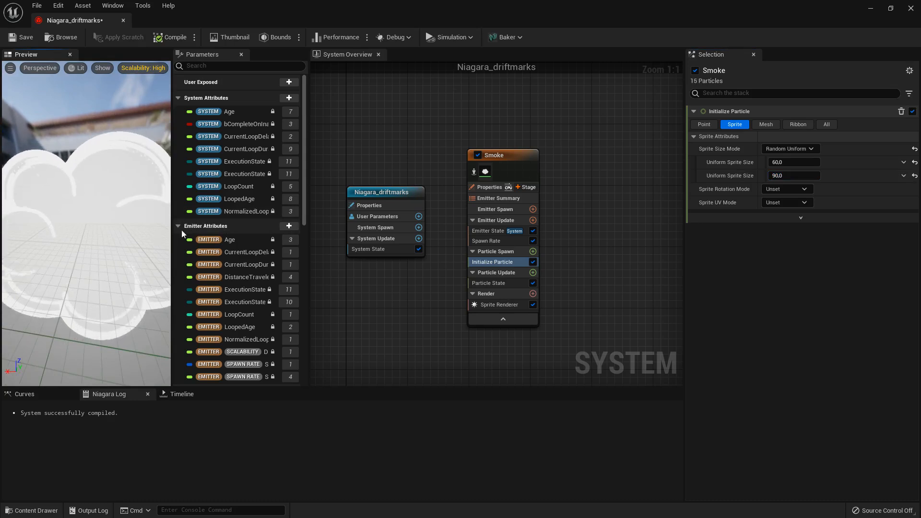
{"action": "left_click_drag", "start_coordinate": [172, 231], "coordinate": [194, 233]}
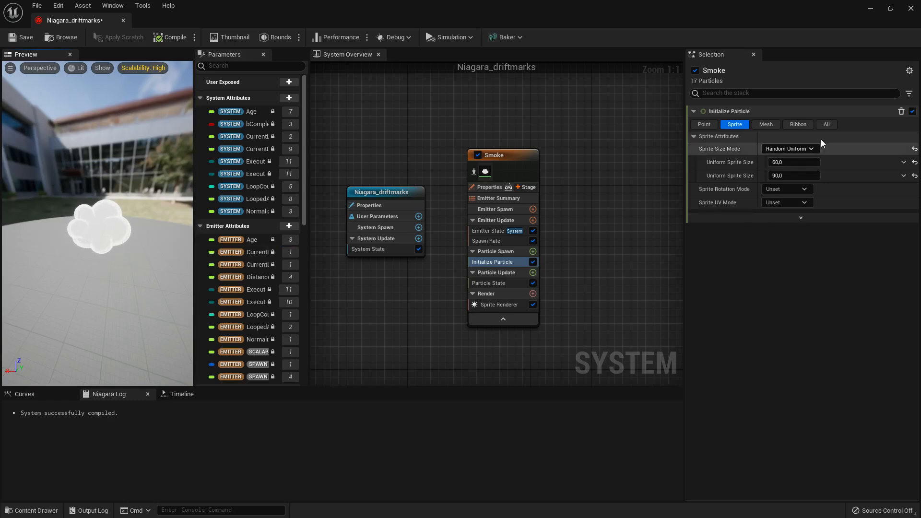
{"action": "left_click", "coordinate": [829, 125]}
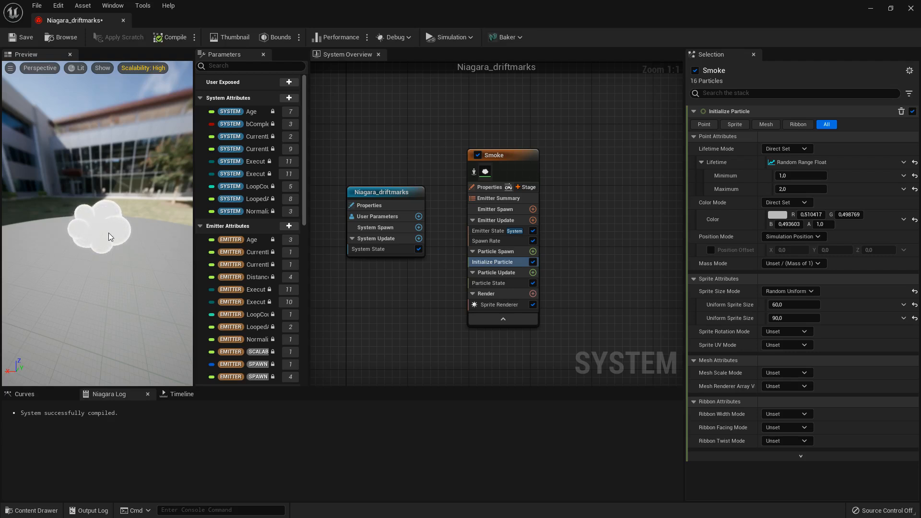
- Add a Shape Location module to the Smoke emitter's Particle Spawn group
{"action": "left_click", "coordinate": [499, 252]}
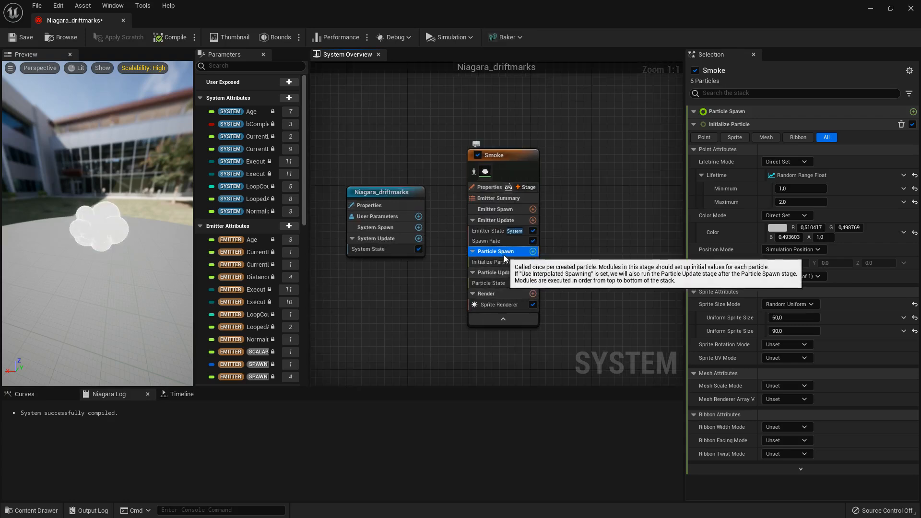
{"action": "left_click", "coordinate": [533, 252]}
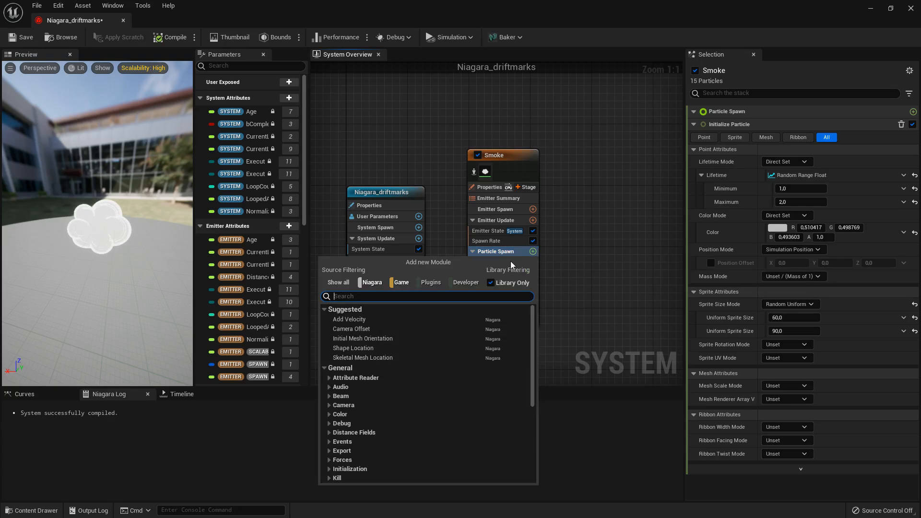
{"action": "type", "text": "shape"}
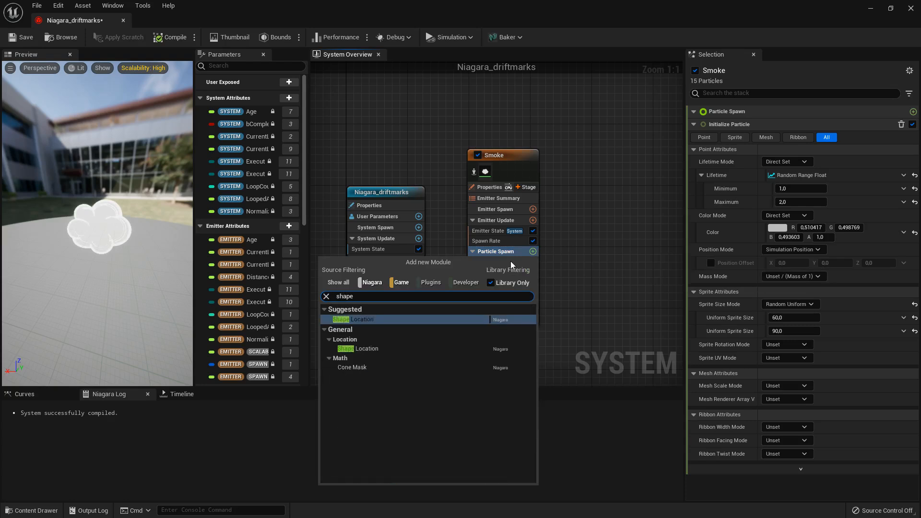
{"action": "left_click", "coordinate": [365, 350]}
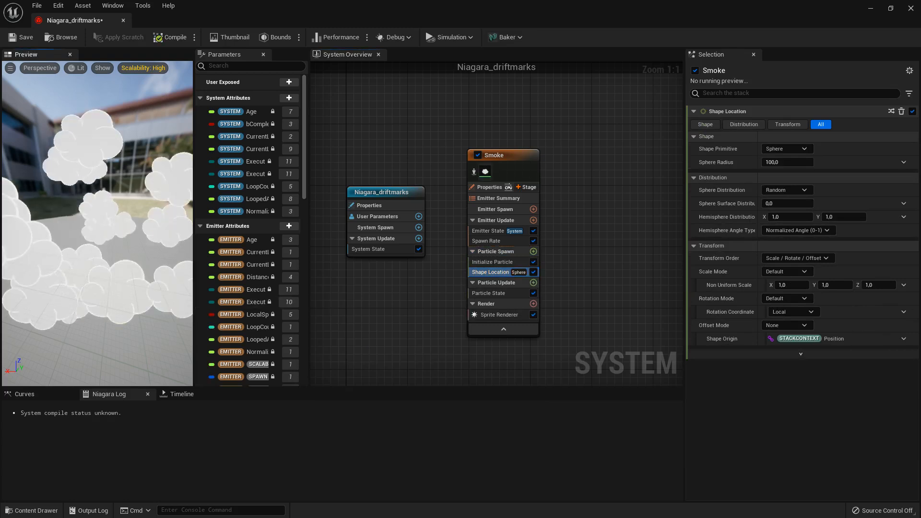
- Change the Shape Location module's Shape Primitive to Cylinder
{"action": "left_click_drag", "start_coordinate": [146, 275], "coordinate": [145, 275]}
{"action": "scroll", "coordinate": [145, 274], "scroll_direction": "down", "scroll_amount": 5}
{"action": "scroll", "coordinate": [126, 241], "scroll_direction": "up", "scroll_amount": 8}
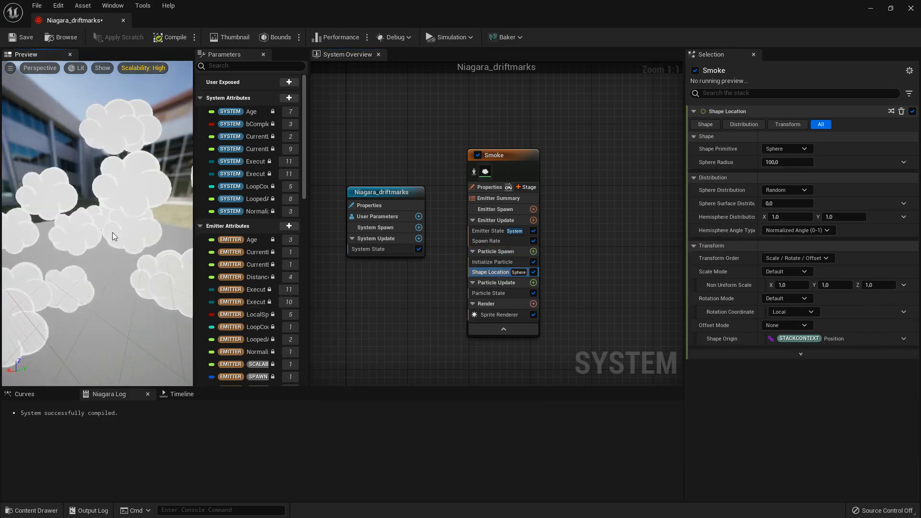
{"action": "scroll", "coordinate": [112, 232], "scroll_direction": "down", "scroll_amount": 4}
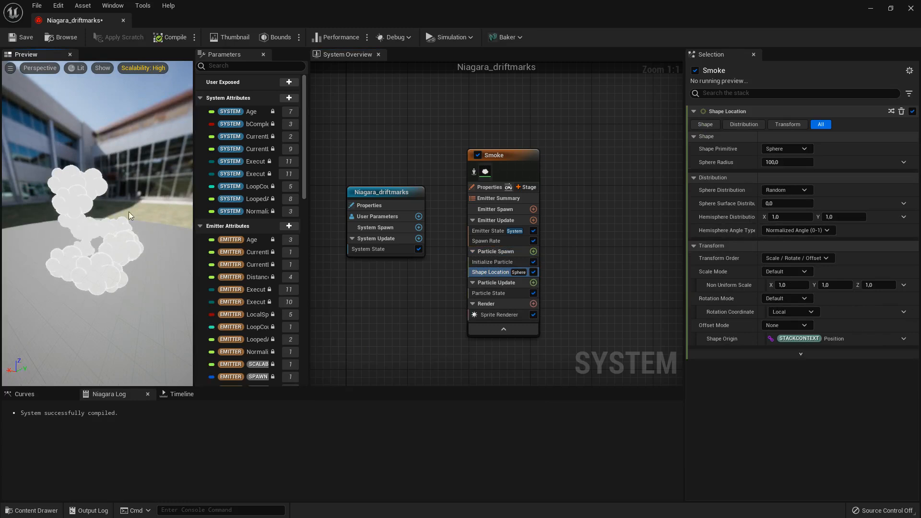
{"action": "mouse_move", "coordinate": [140, 255]}
{"action": "left_mouse_down"}
{"action": "mouse_move", "coordinate": [101, 256]}
{"action": "mouse_move", "coordinate": [131, 260]}
{"action": "left_mouse_up"}
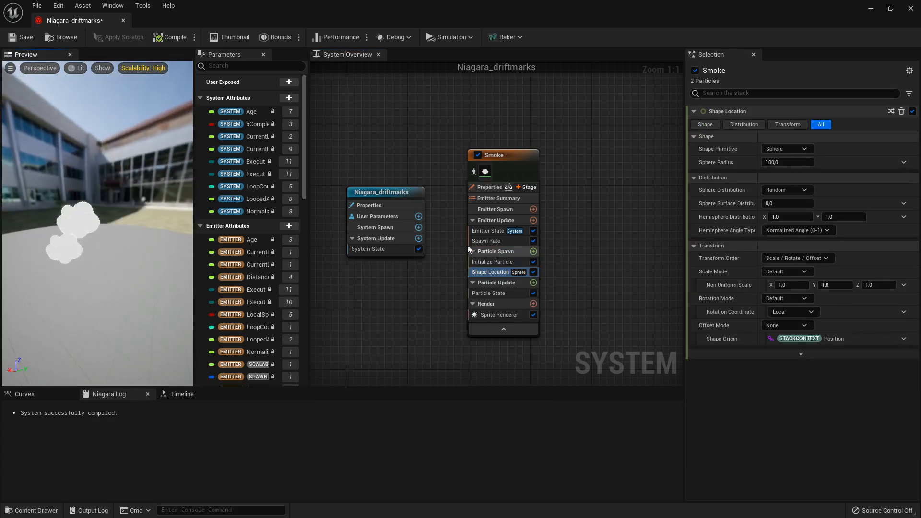
{"action": "left_click_drag", "start_coordinate": [96, 278], "coordinate": [77, 283]}
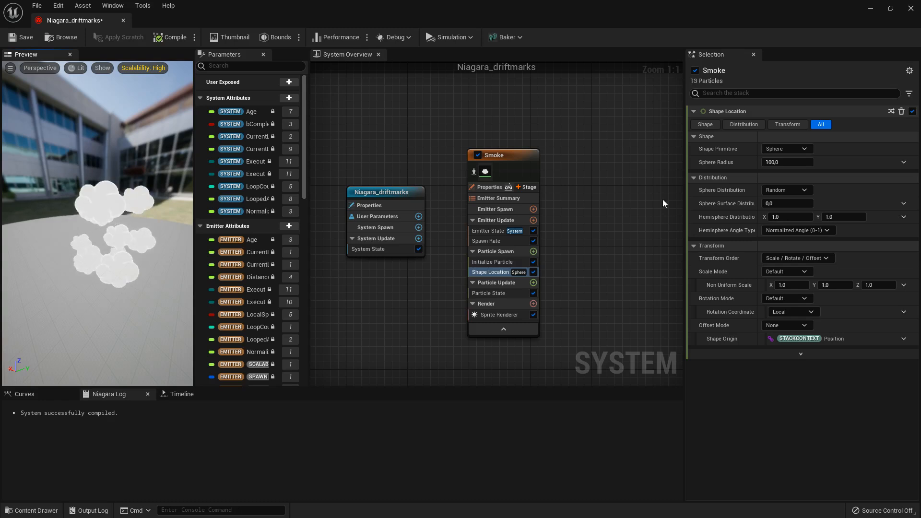
{"action": "left_click", "coordinate": [793, 149]}
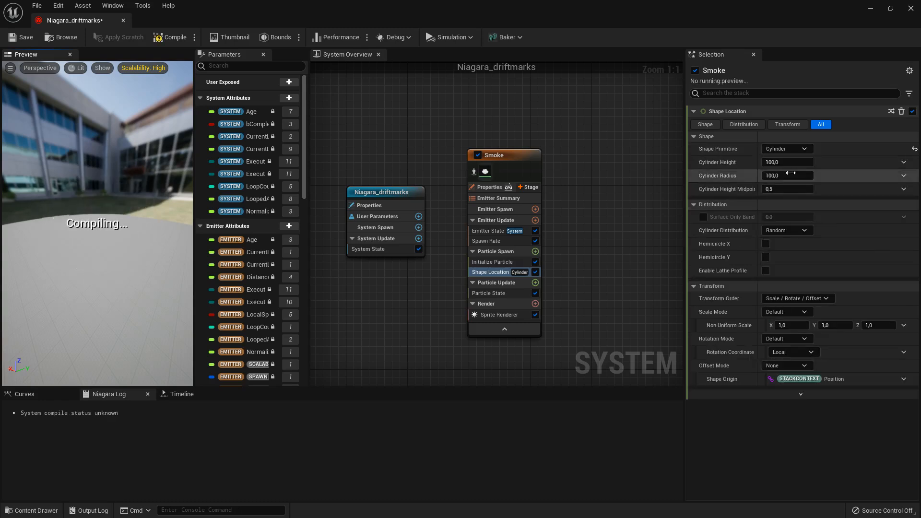
- Set the Shape Location's Cylinder Height to 10 and its Cylinder Radius to 15
{"action": "left_click_drag", "start_coordinate": [92, 244], "coordinate": [84, 192]}
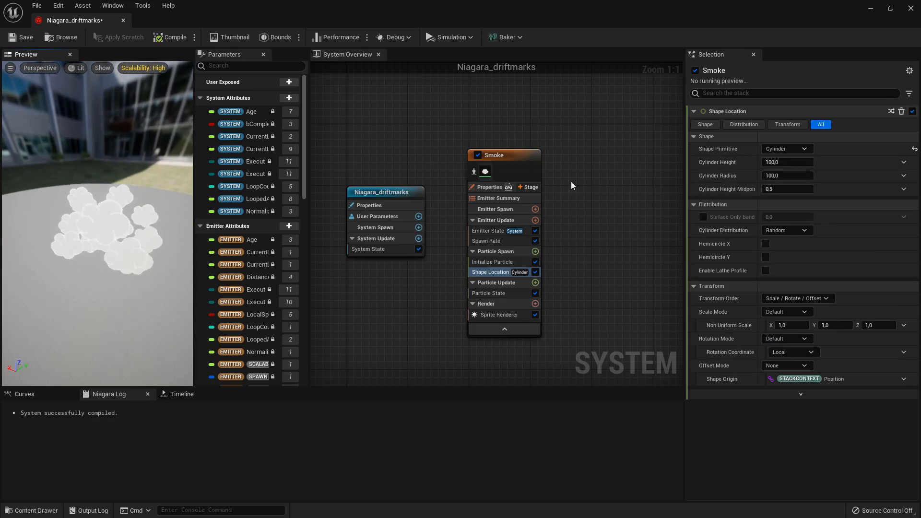
{"action": "left_click", "coordinate": [788, 163]}
{"action": "type", "text": "1"}
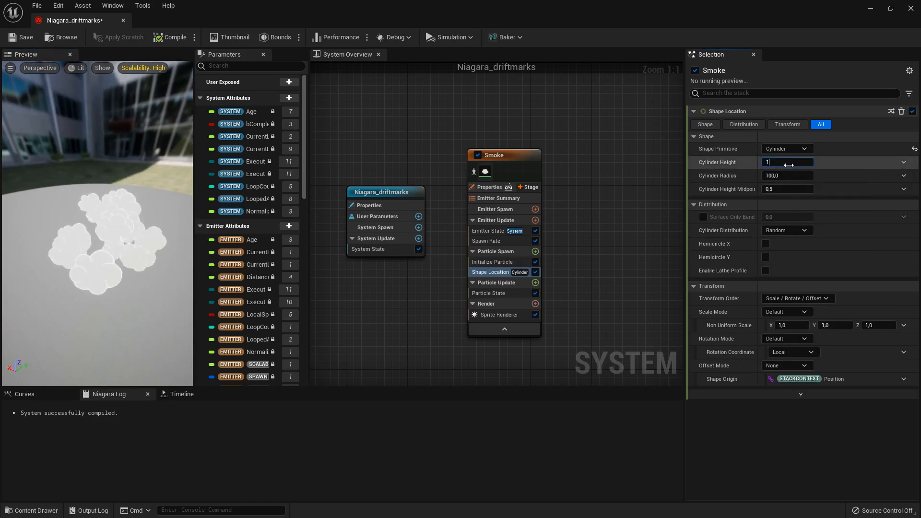
{"action": "type", "text": "0"}
{"action": "key", "text": "Return"}
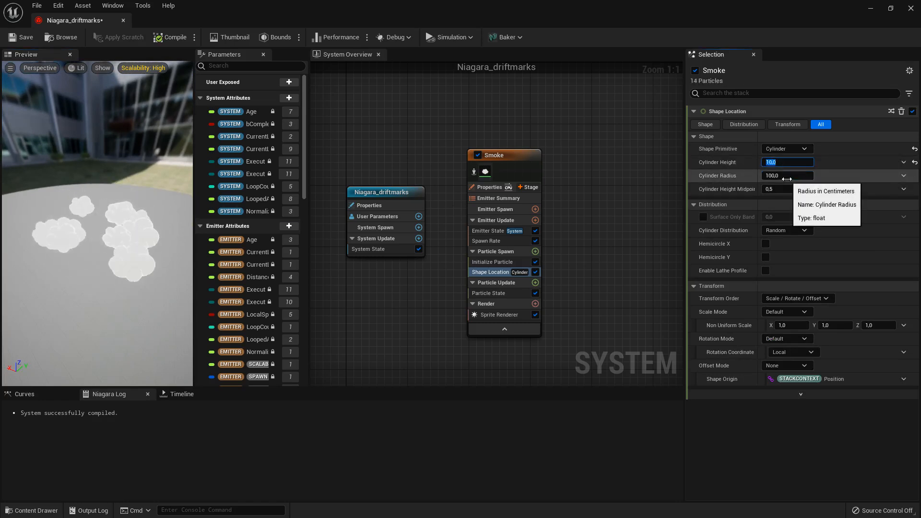
{"action": "left_click", "coordinate": [787, 176]}
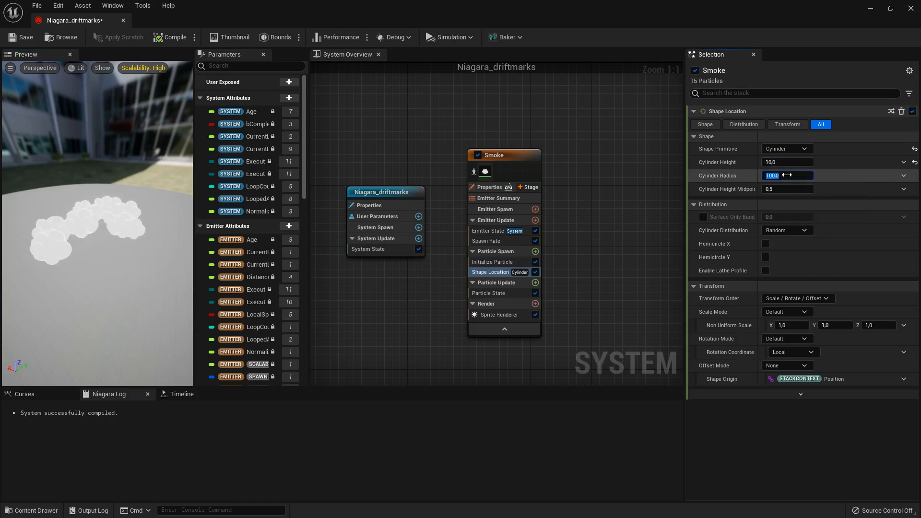
{"action": "type", "text": "10"}
{"action": "key", "text": "Return"}
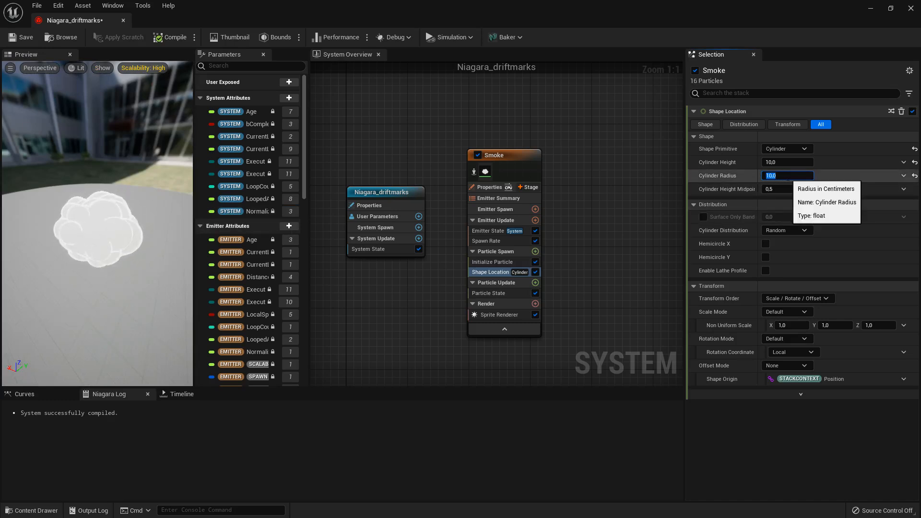
{"action": "key", "text": "Return"}
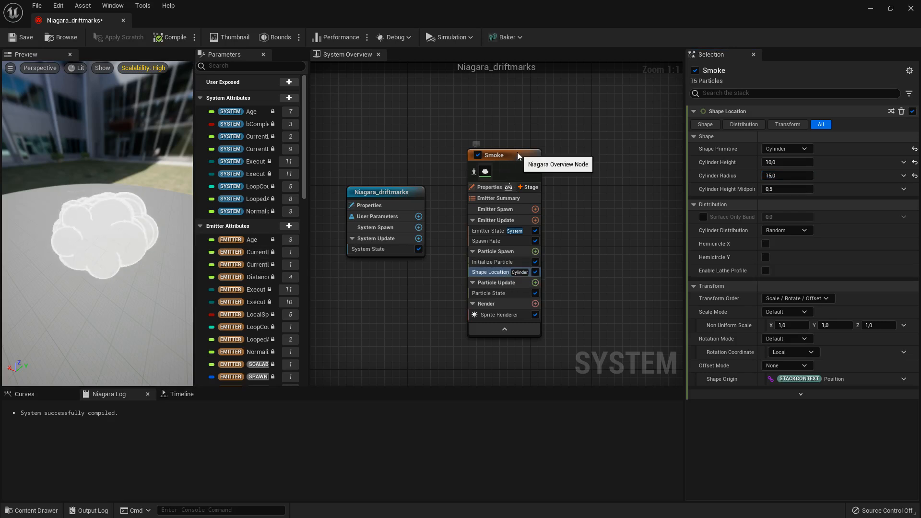
- Add an Add Velocity module to Particle Spawn and resolve its unmet dependency by adding the SolveForcesAndVelocity module
{"action": "right_click_drag", "start_coordinate": [600, 224], "coordinate": [596, 200]}
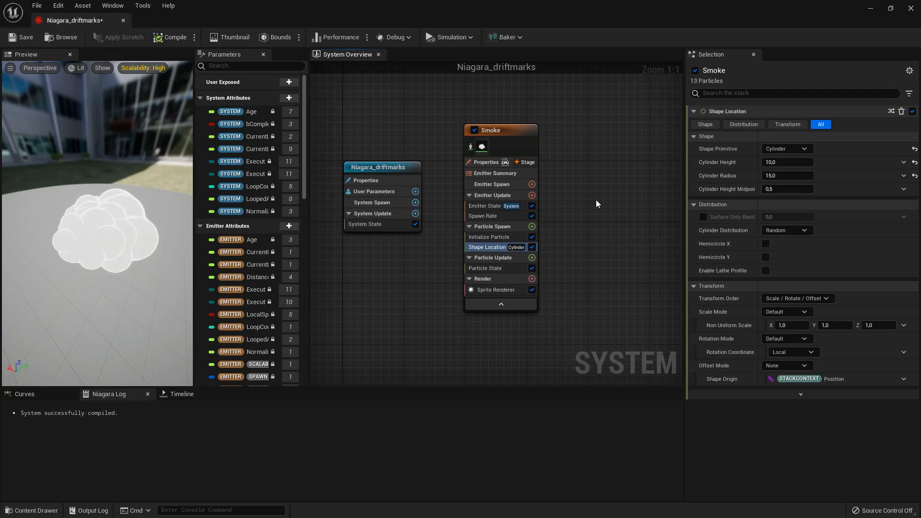
{"action": "left_click_drag", "start_coordinate": [104, 268], "coordinate": [54, 289]}
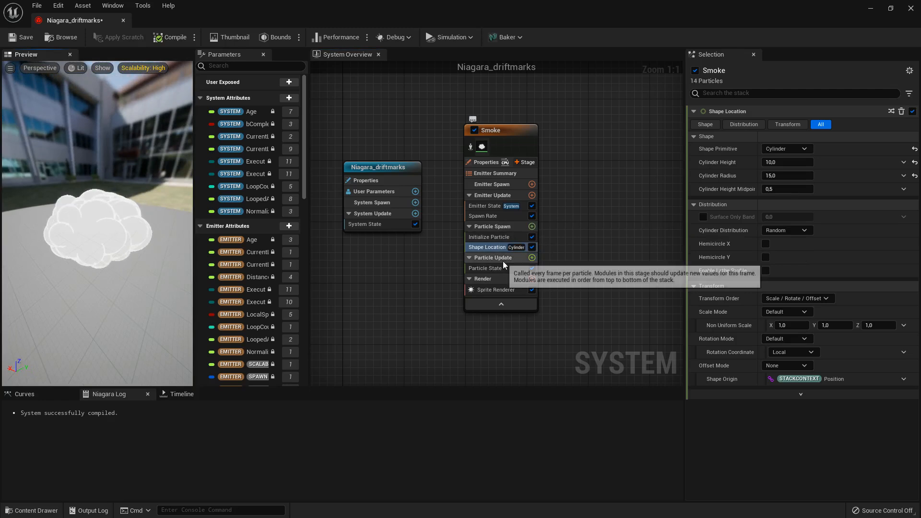
{"action": "left_click", "coordinate": [532, 258]}
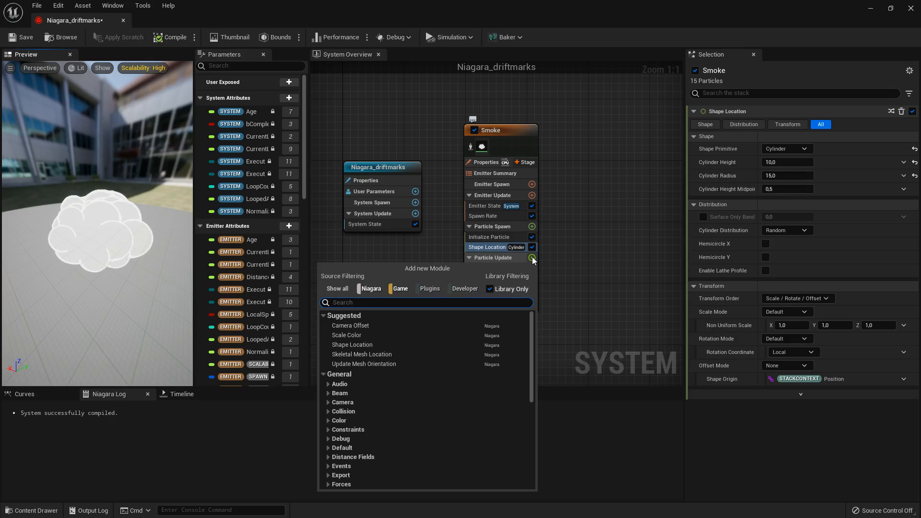
{"action": "left_click", "coordinate": [580, 243]}
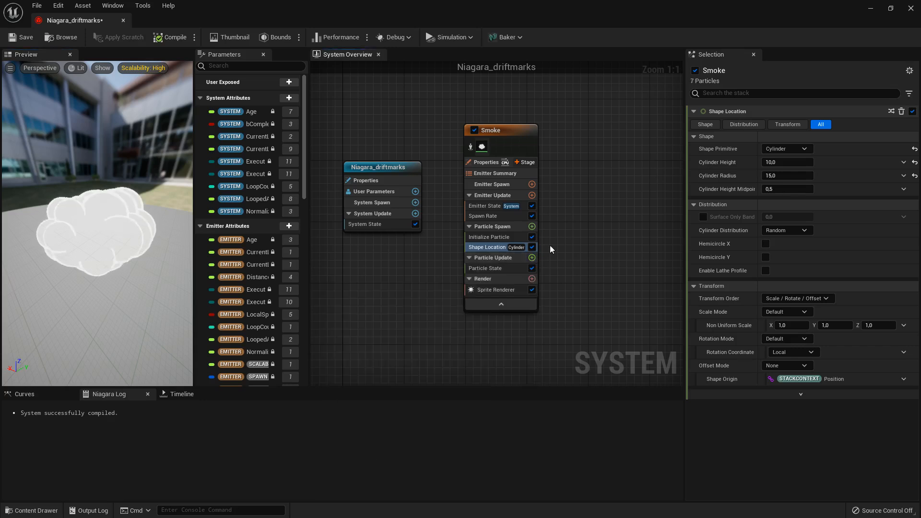
{"action": "left_click", "coordinate": [532, 227]}
{"action": "type", "text": "add velo"}
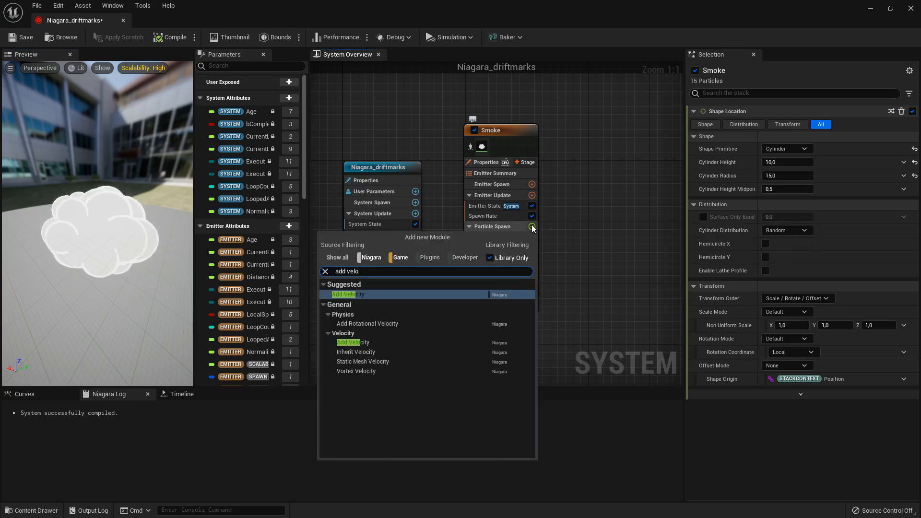
{"action": "left_click", "coordinate": [355, 342]}
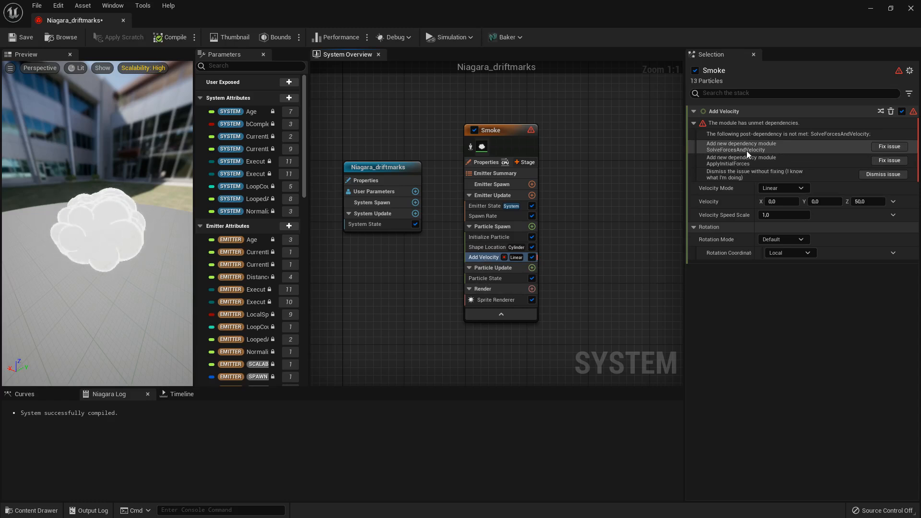
{"action": "left_click", "coordinate": [888, 148]}
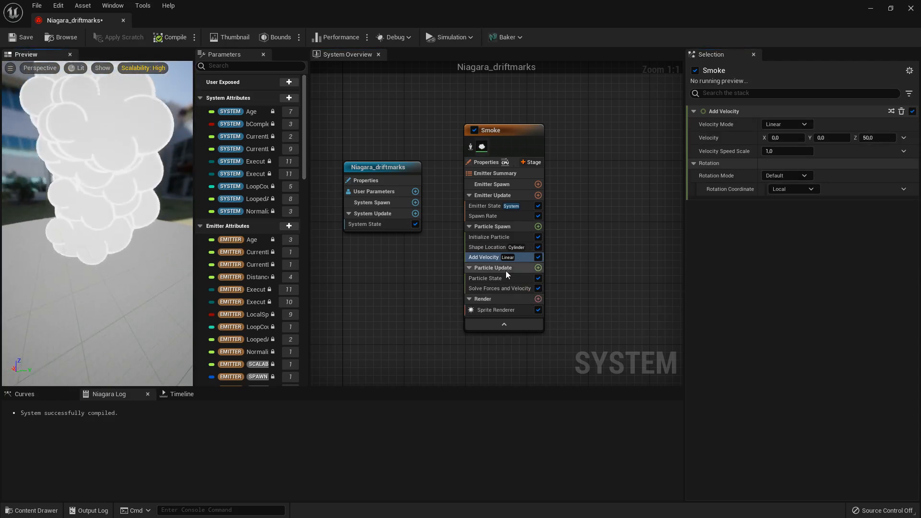
- Set Add Velocity's linear Velocity to X -100 and Z 25, and save the Niagara system
{"action": "left_click", "coordinate": [873, 138]}
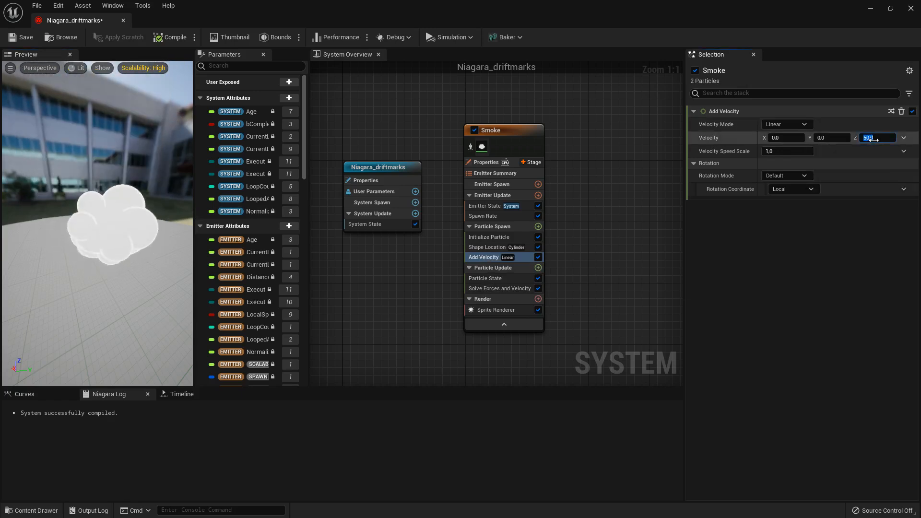
{"action": "type", "text": "25"}
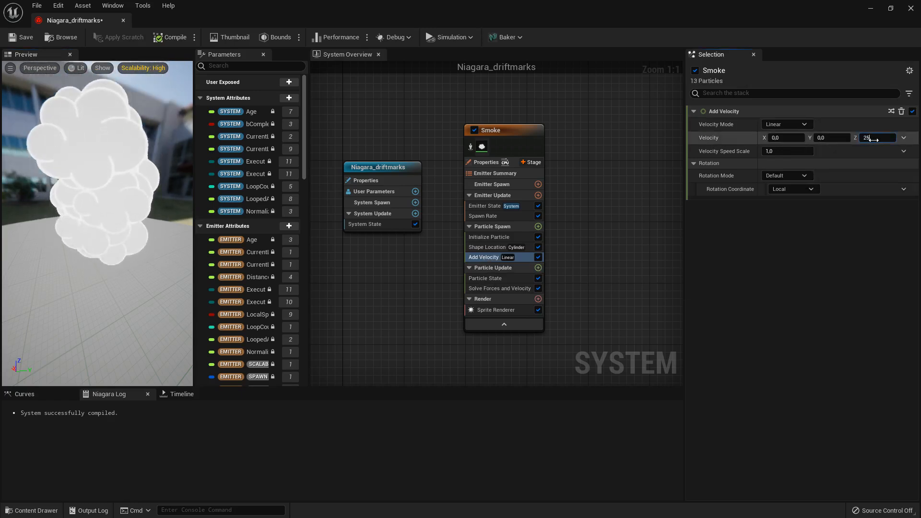
{"action": "key", "text": "Return"}
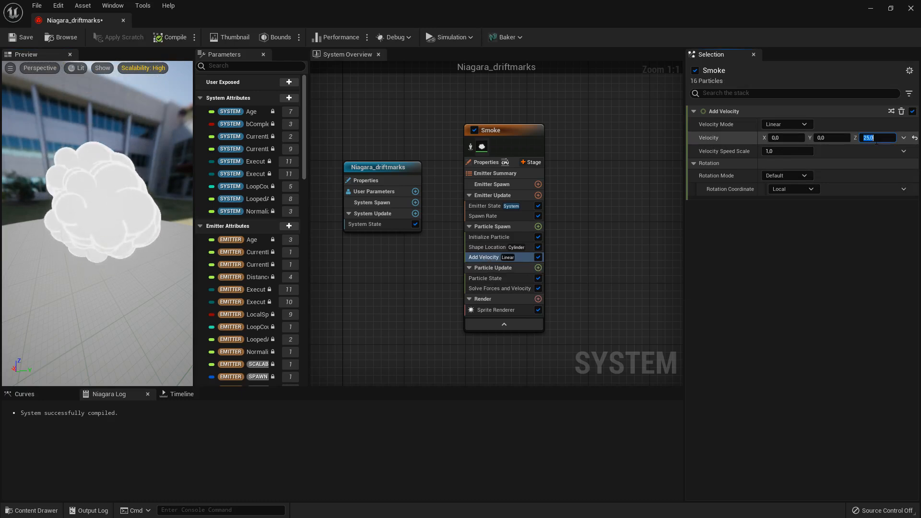
{"action": "left_click", "coordinate": [792, 138]}
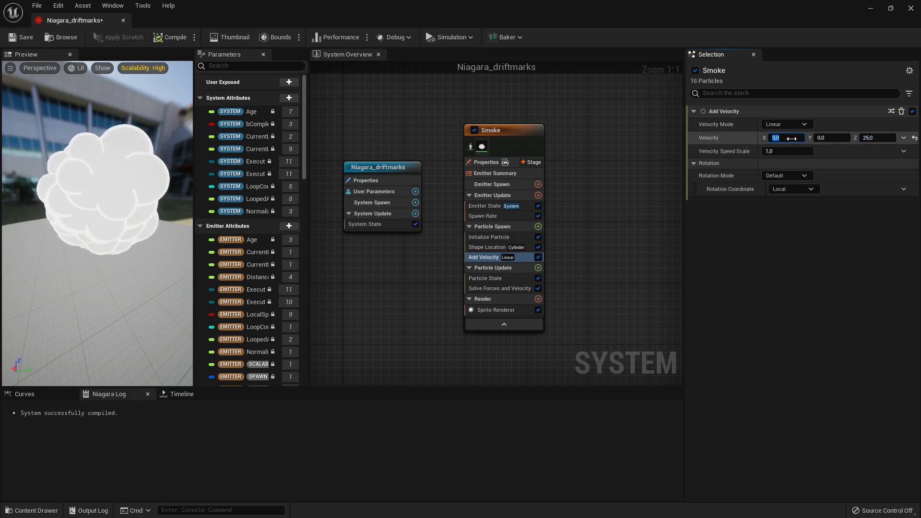
{"action": "type", "text": "-"}
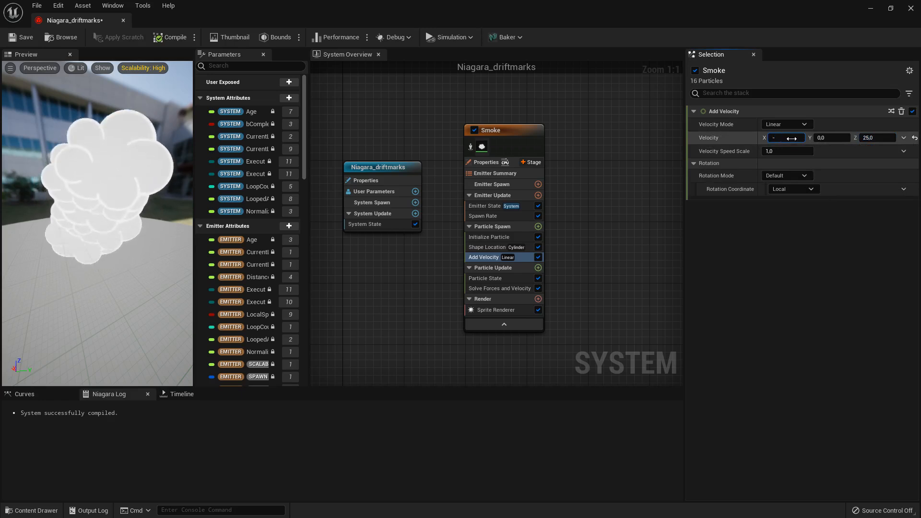
{"action": "type", "text": "100"}
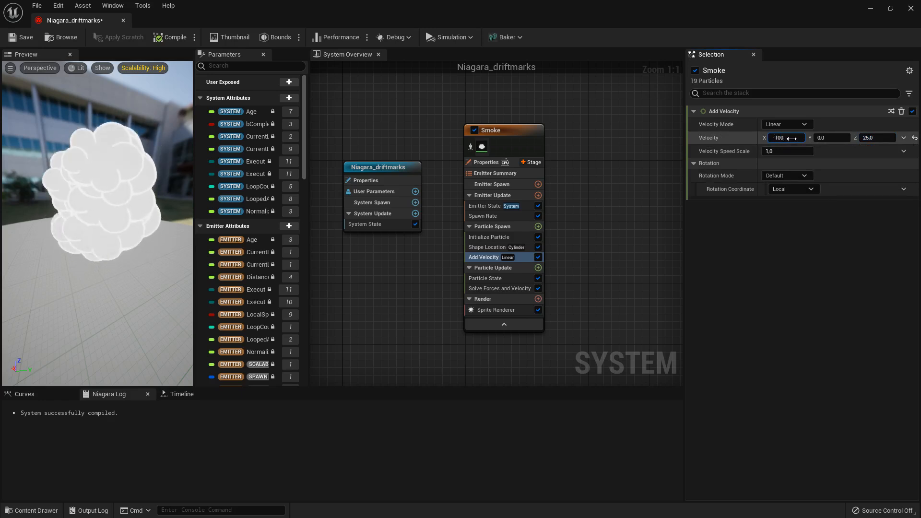
{"action": "key", "text": "Return"}
{"action": "left_click_drag", "start_coordinate": [71, 240], "coordinate": [135, 241]}
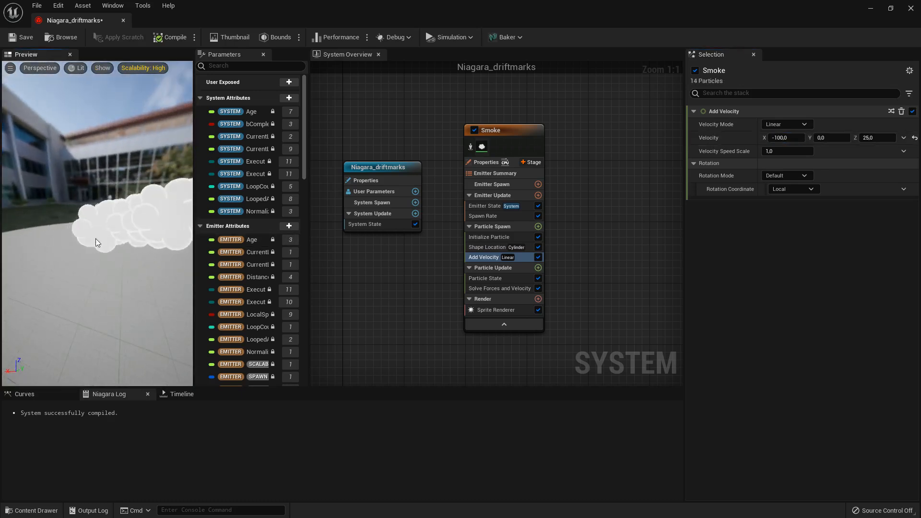
{"action": "left_click_drag", "start_coordinate": [155, 234], "coordinate": [187, 244]}
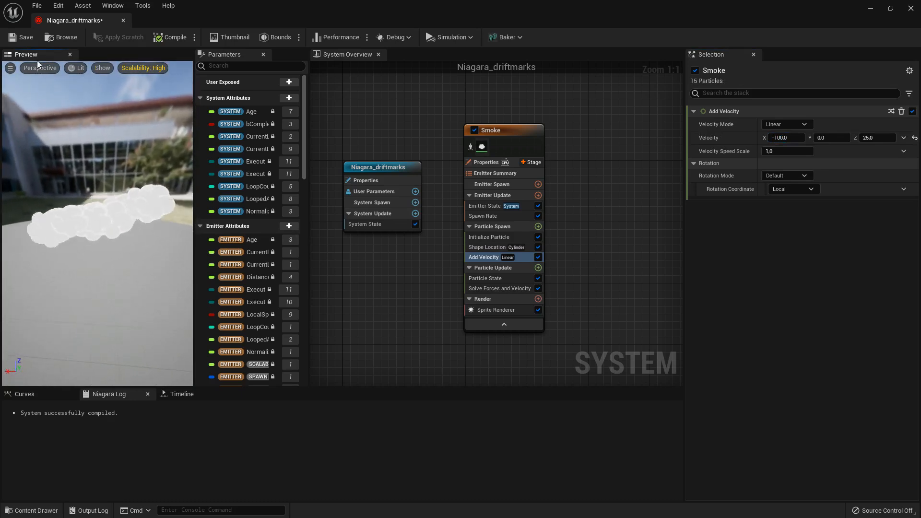
{"action": "left_click", "coordinate": [22, 39]}
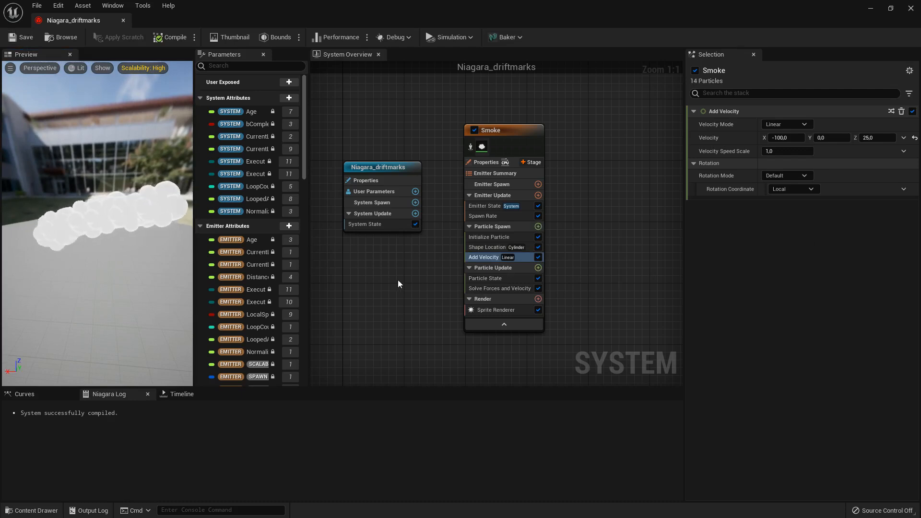
- Set the Sprite Rotation Mode of the Smoke emitter's Initialize Particle module to Random
{"action": "left_click_drag", "start_coordinate": [125, 236], "coordinate": [80, 224]}
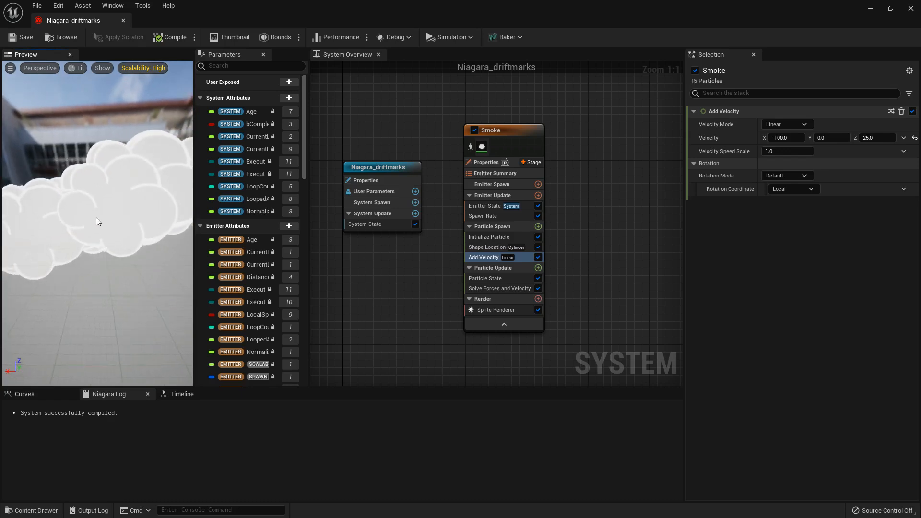
{"action": "scroll", "coordinate": [120, 211], "scroll_direction": "down", "scroll_amount": 5}
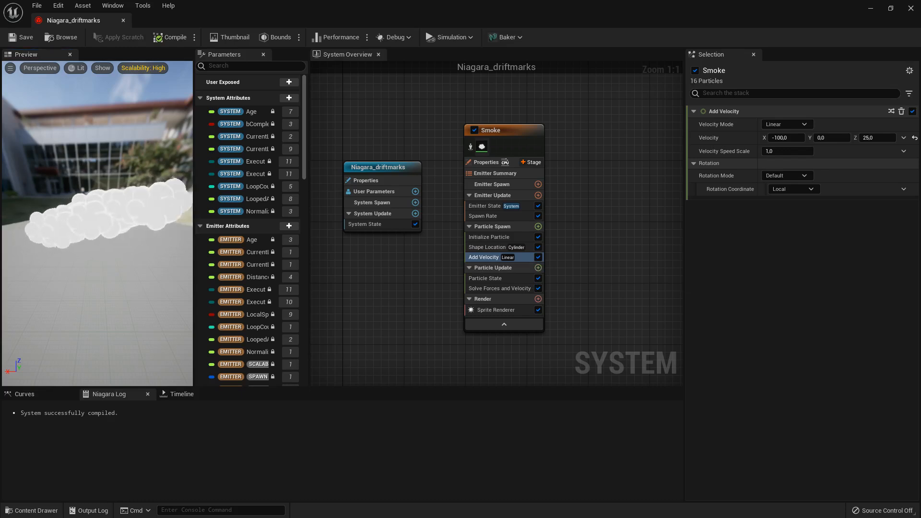
{"action": "left_click", "coordinate": [501, 238]}
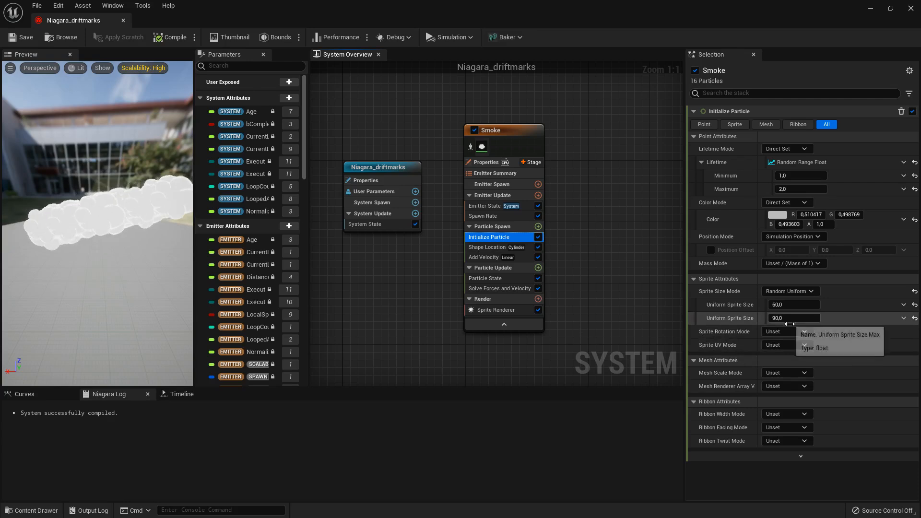
{"action": "left_click", "coordinate": [790, 331]}
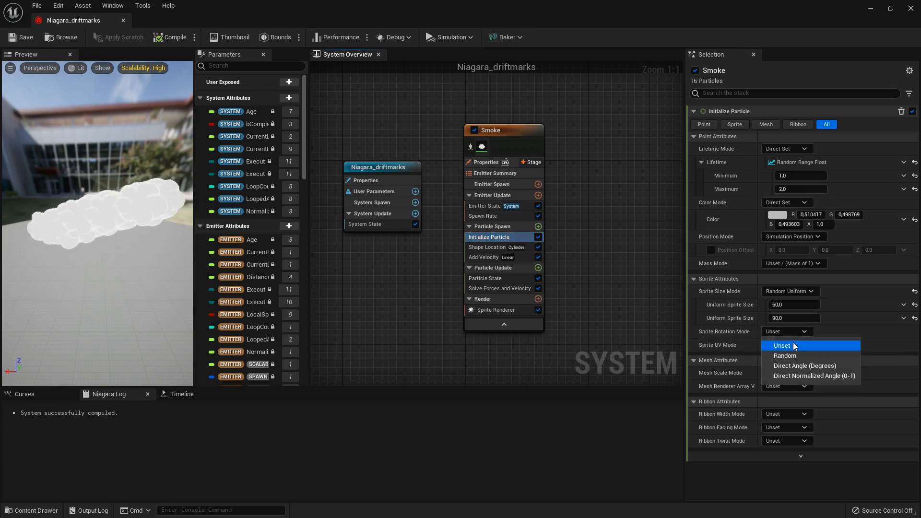
{"action": "left_click", "coordinate": [796, 355]}
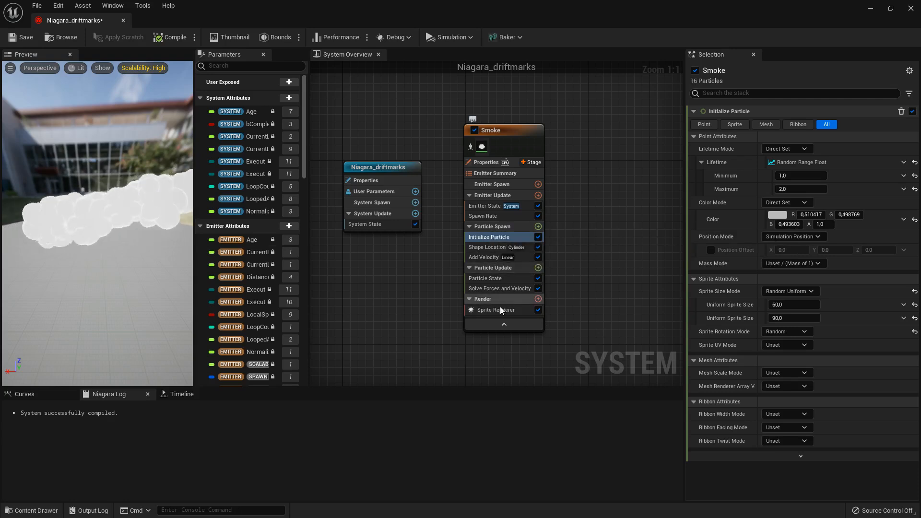
- Add a Scale Sprite Size module to the Smoke emitter's Particle Update and inspect its effect on the smoke in the preview
{"action": "left_click", "coordinate": [538, 268]}
{"action": "type", "text": "scale sprite"}
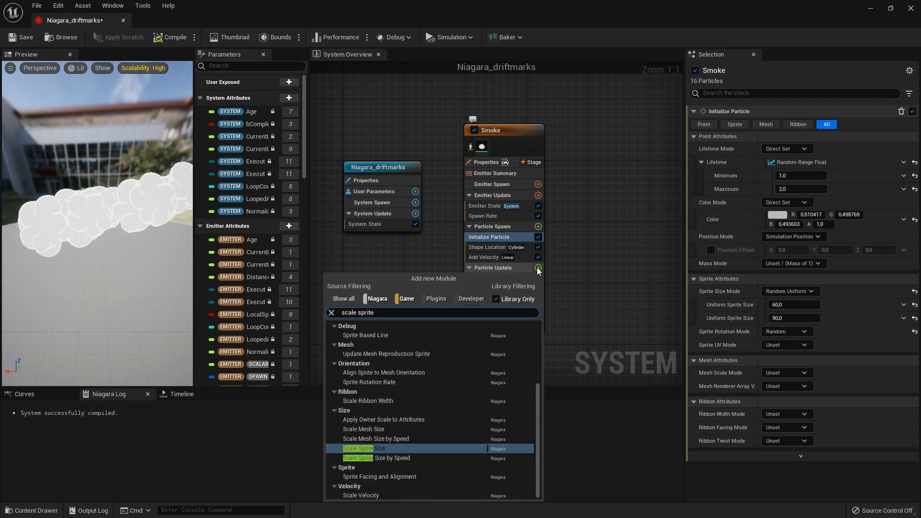
{"action": "left_click", "coordinate": [381, 449]}
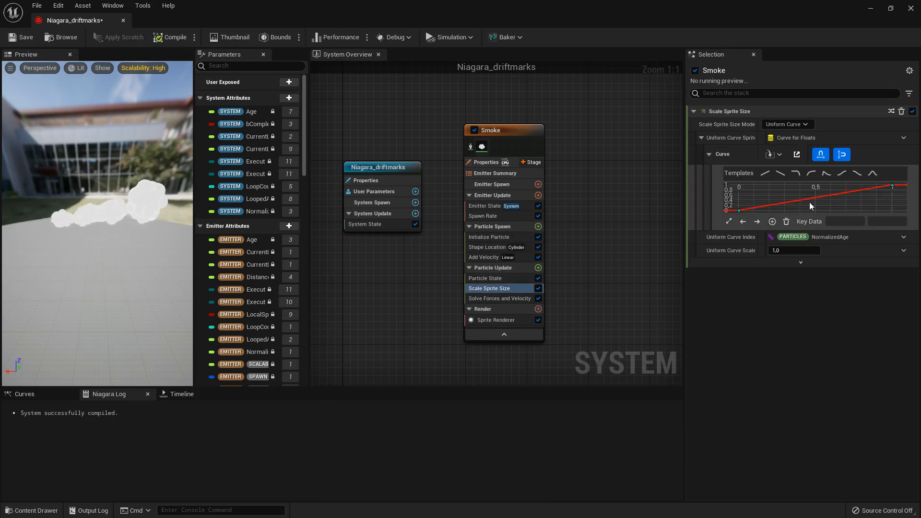
{"action": "left_click_drag", "start_coordinate": [57, 228], "coordinate": [86, 227]}
{"action": "scroll", "coordinate": [57, 229], "scroll_direction": "down", "scroll_amount": 3}
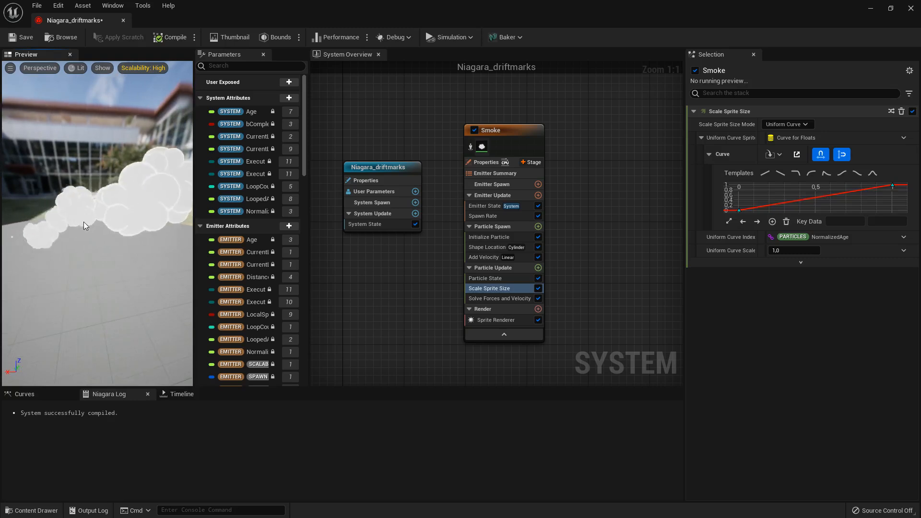
{"action": "left_click_drag", "start_coordinate": [85, 225], "coordinate": [111, 228]}
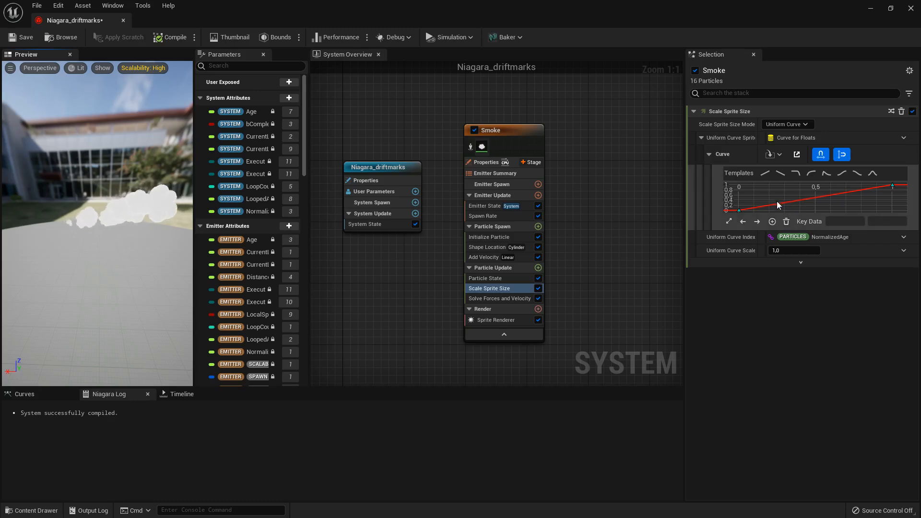
- Set the Scale Sprite Size curve's first key value to 0.5 and its last key value to 0
{"action": "left_click", "coordinate": [740, 211]}
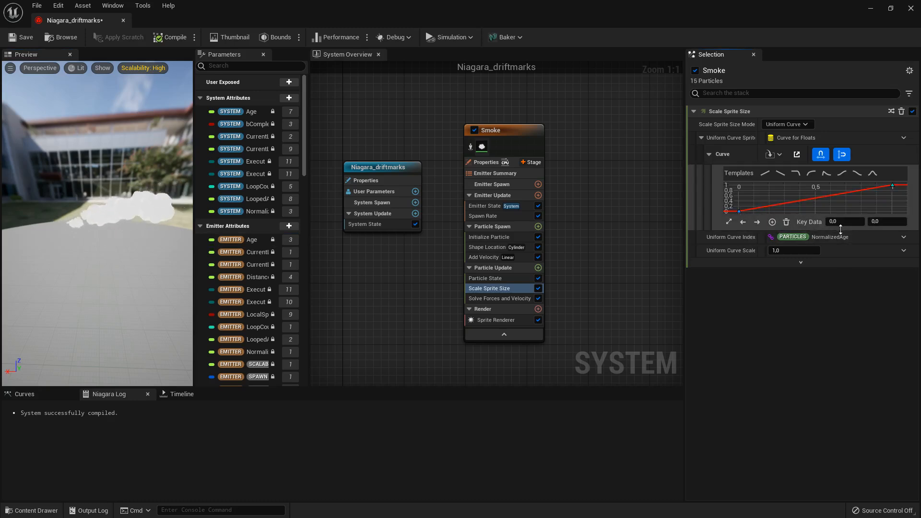
{"action": "left_click", "coordinate": [883, 223]}
{"action": "type", "text": "0,5"}
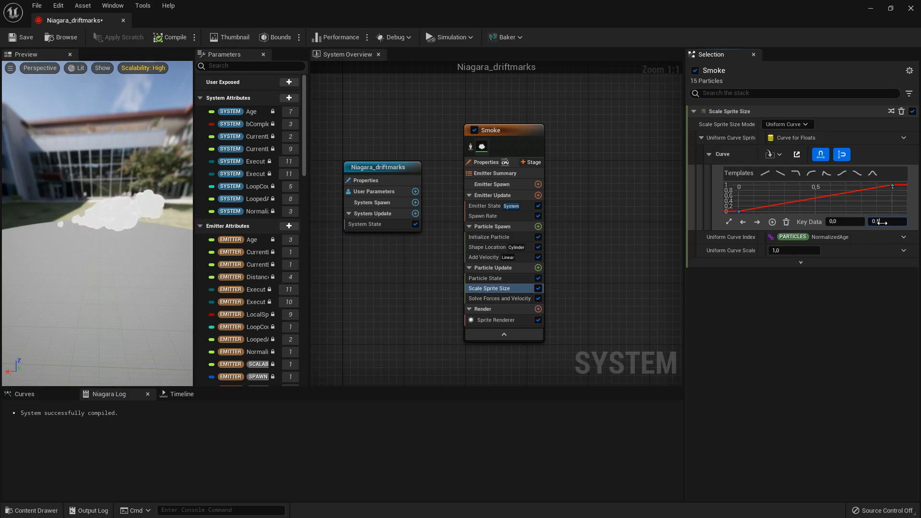
{"action": "key", "text": "Return"}
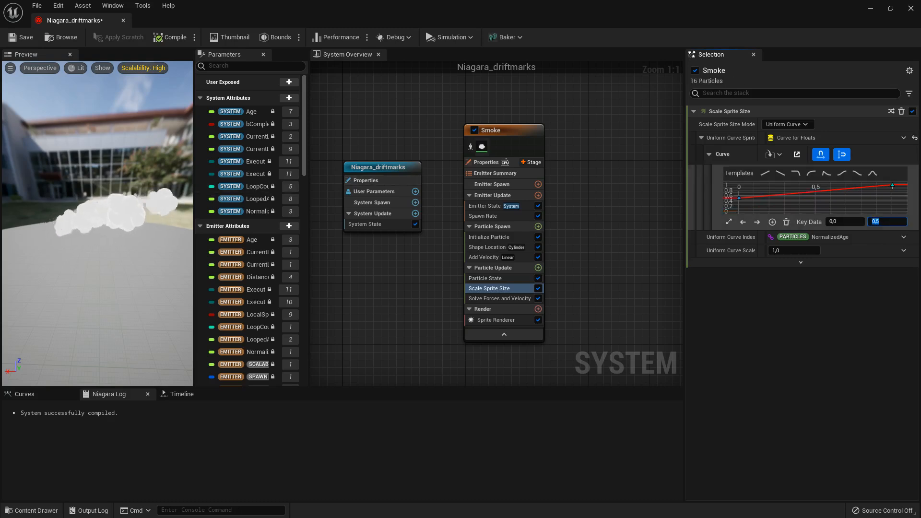
{"action": "left_click", "coordinate": [892, 185]}
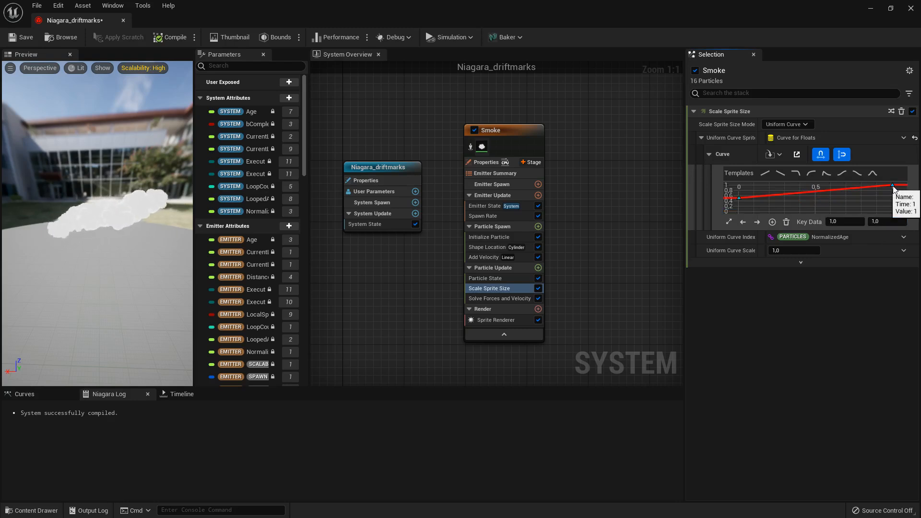
{"action": "left_click", "coordinate": [884, 222]}
{"action": "type", "text": "0"}
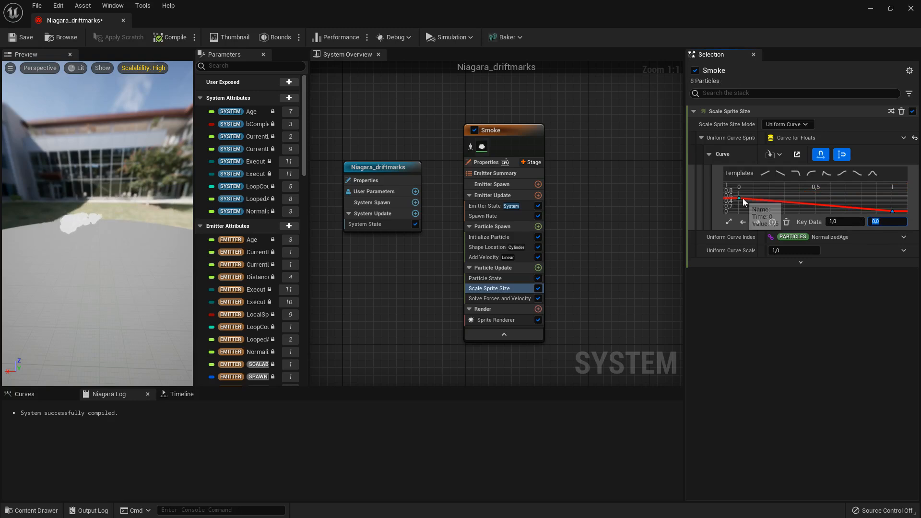
{"action": "key", "text": "Return"}
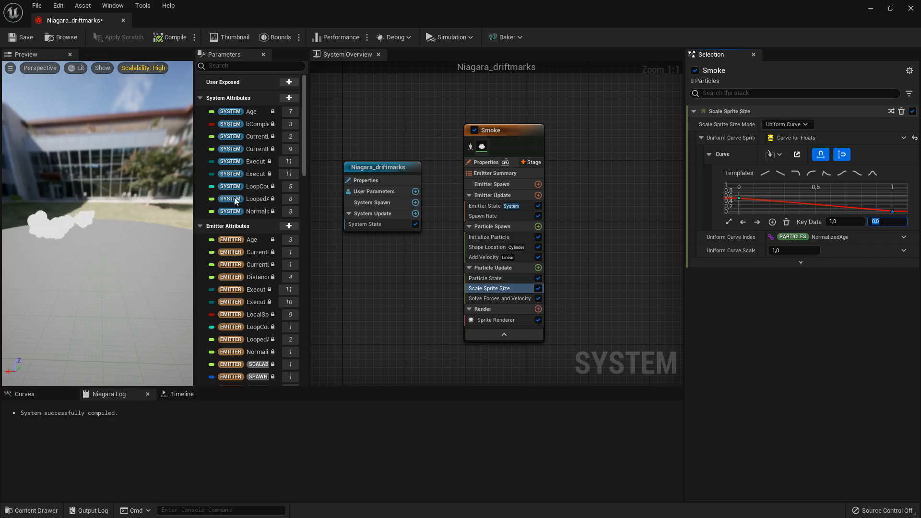
- Add a key to the Scale Sprite Size curve at time 0.3 with value 1.6, and fit all keys in view
{"action": "right_click", "coordinate": [774, 204]}
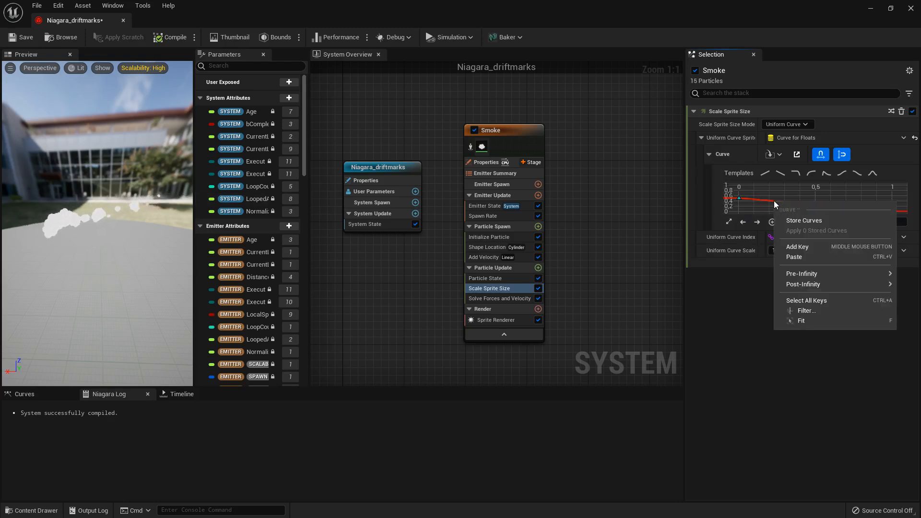
{"action": "left_click", "coordinate": [810, 246]}
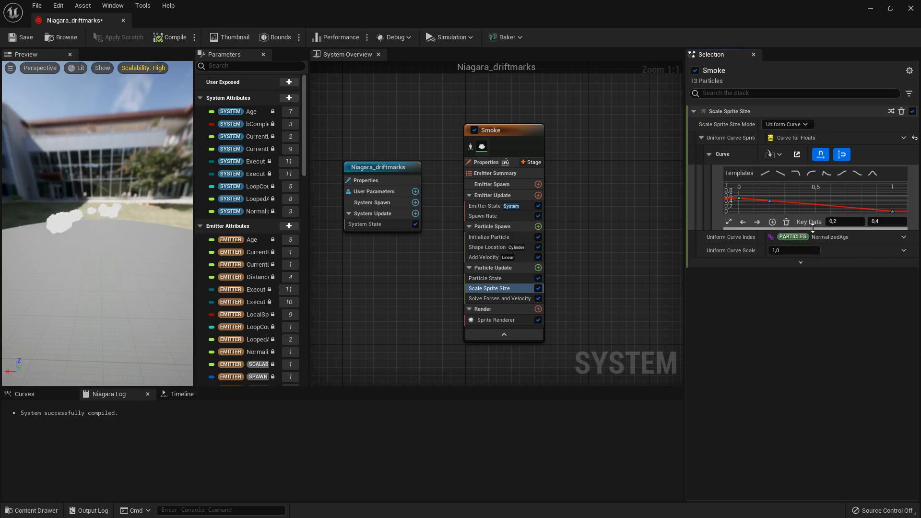
{"action": "left_click", "coordinate": [845, 222]}
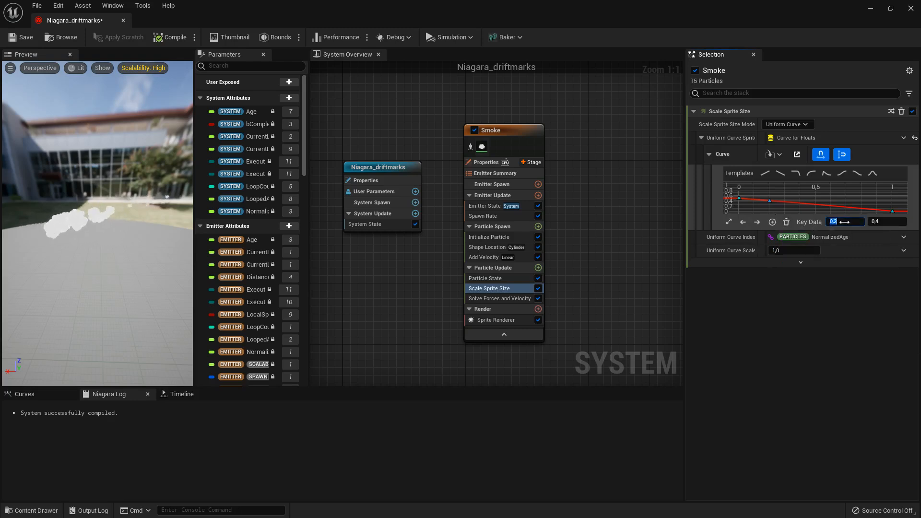
{"action": "type", "text": "0.3"}
{"action": "key", "text": "Return"}
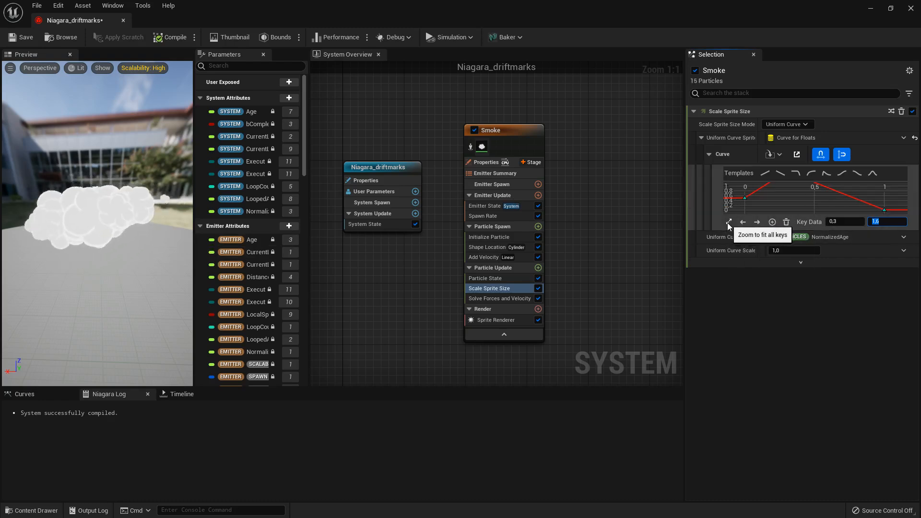
{"action": "left_click", "coordinate": [728, 223]}
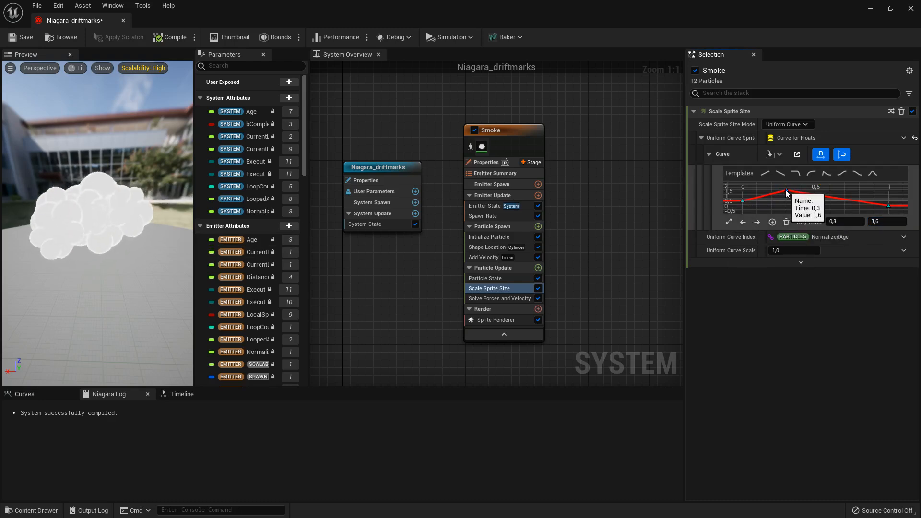
- Apply the Ease In template to the Scale Sprite Size curve and set its last key value to 0
{"action": "left_click", "coordinate": [812, 174]}
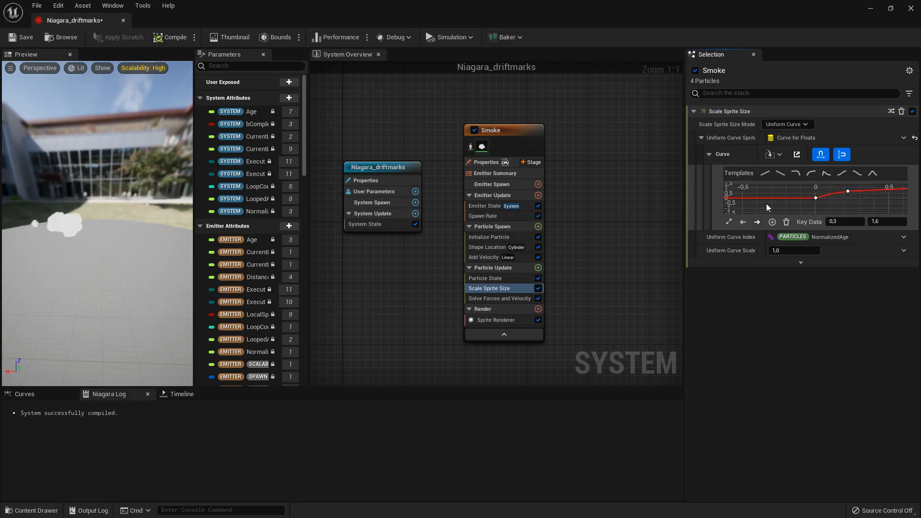
{"action": "left_click", "coordinate": [728, 222]}
{"action": "left_click", "coordinate": [889, 191]}
{"action": "left_click", "coordinate": [887, 221]}
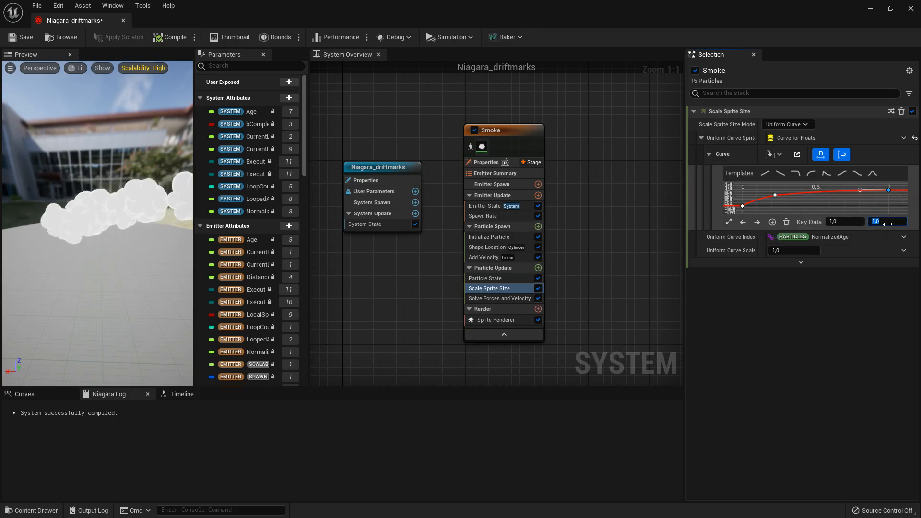
{"action": "type", "text": "0"}
{"action": "key", "text": "Return"}
- Steepen the tangent of the Scale Sprite Size curve's middle key, save the Niagara system and check the smoke in the preview
{"action": "left_click", "coordinate": [775, 194]}
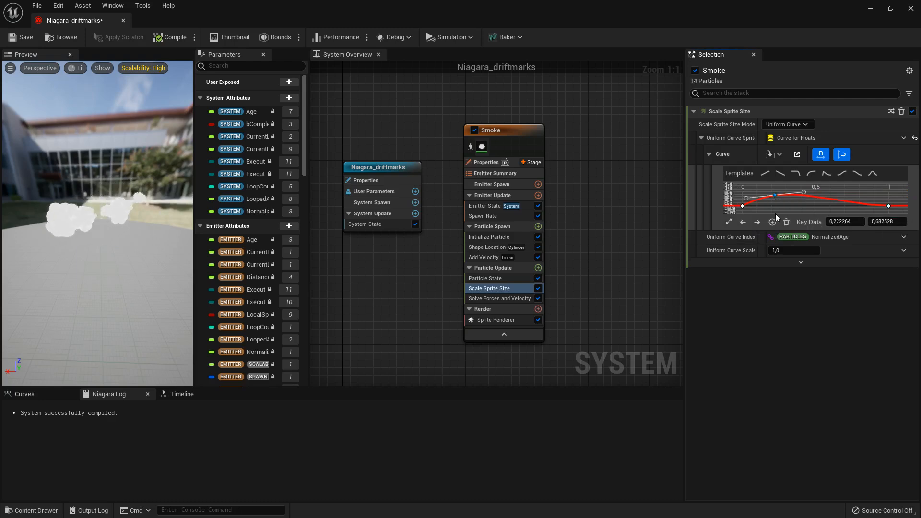
{"action": "left_click_drag", "start_coordinate": [805, 191], "coordinate": [815, 179]}
{"action": "scroll", "coordinate": [779, 200], "scroll_direction": "up", "scroll_amount": 1}
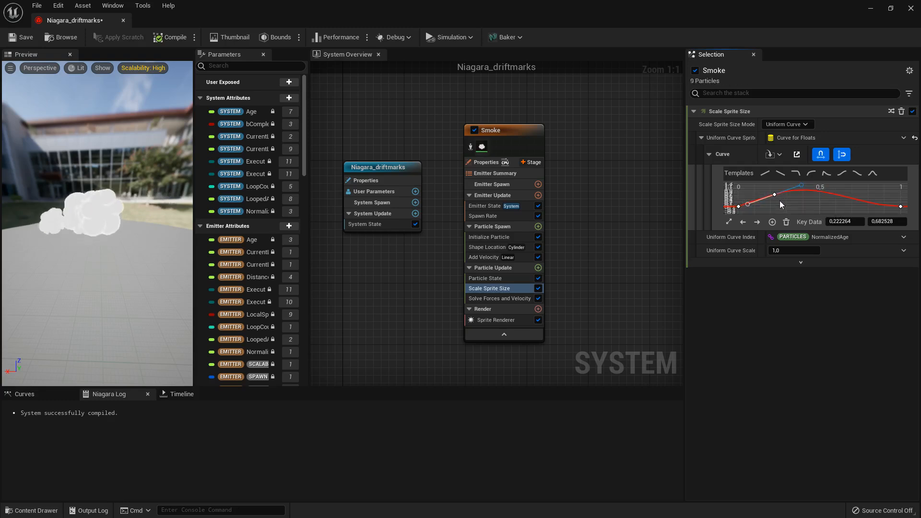
{"action": "left_click", "coordinate": [729, 223]}
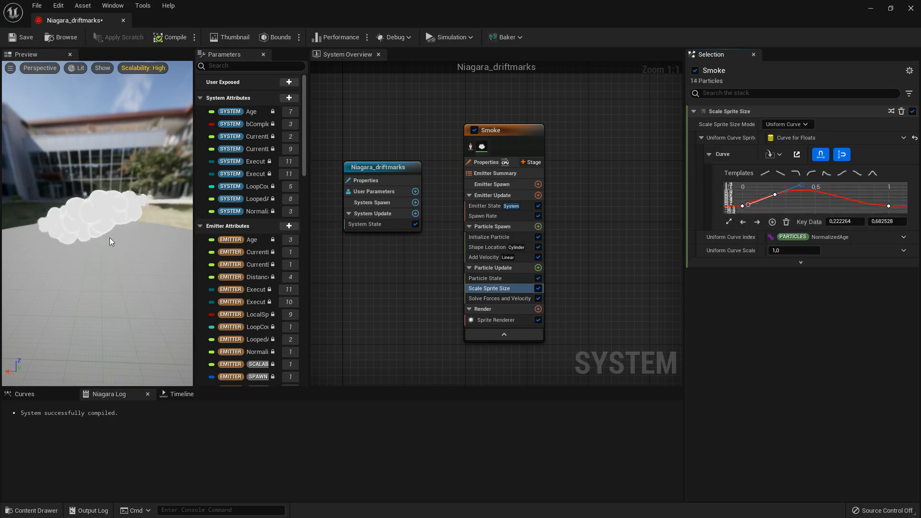
{"action": "left_click", "coordinate": [20, 37]}
{"action": "left_click_drag", "start_coordinate": [108, 227], "coordinate": [79, 219]}
{"action": "scroll", "coordinate": [79, 215], "scroll_direction": "up", "scroll_amount": 5}
{"action": "scroll", "coordinate": [79, 215], "scroll_direction": "down", "scroll_amount": 5}
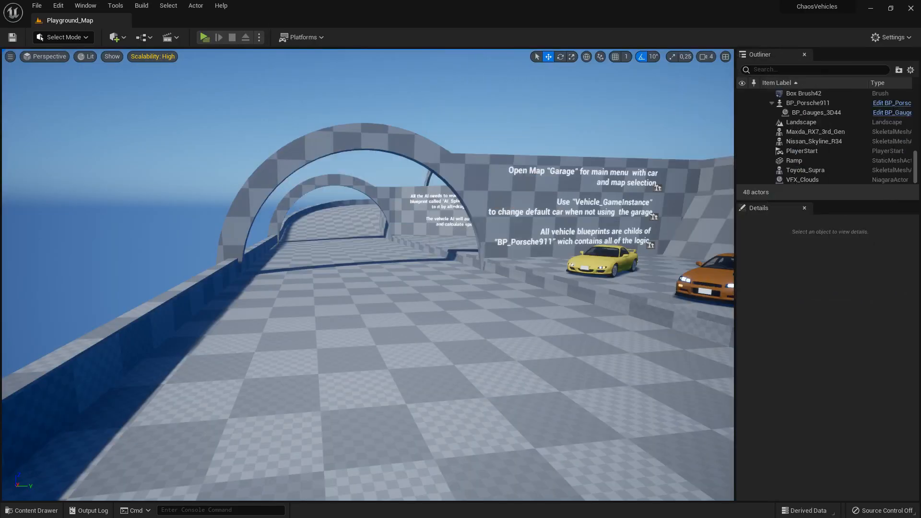
- Switch to the Playground_Map level, place Niagara_driftmarks from the Tutorial folder on the checkered floor and raise it to about Z -400
{"action": "left_click", "coordinate": [10, 510]}
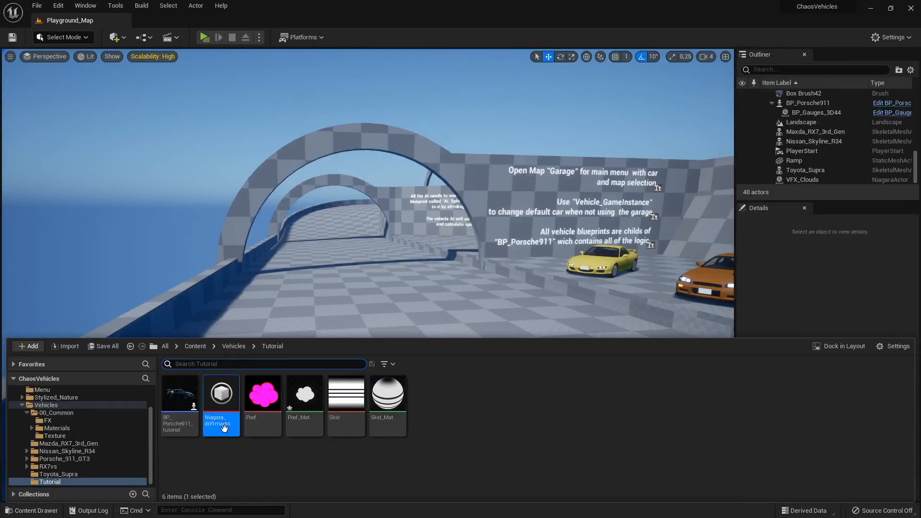
{"action": "left_click_drag", "start_coordinate": [355, 305], "coordinate": [387, 321]}
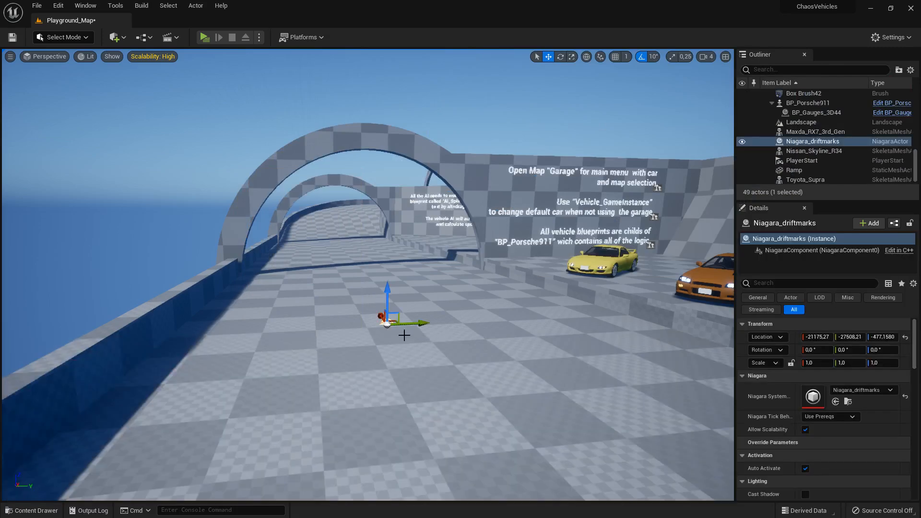
{"action": "right_click_drag", "start_coordinate": [495, 339], "coordinate": [657, 345]}
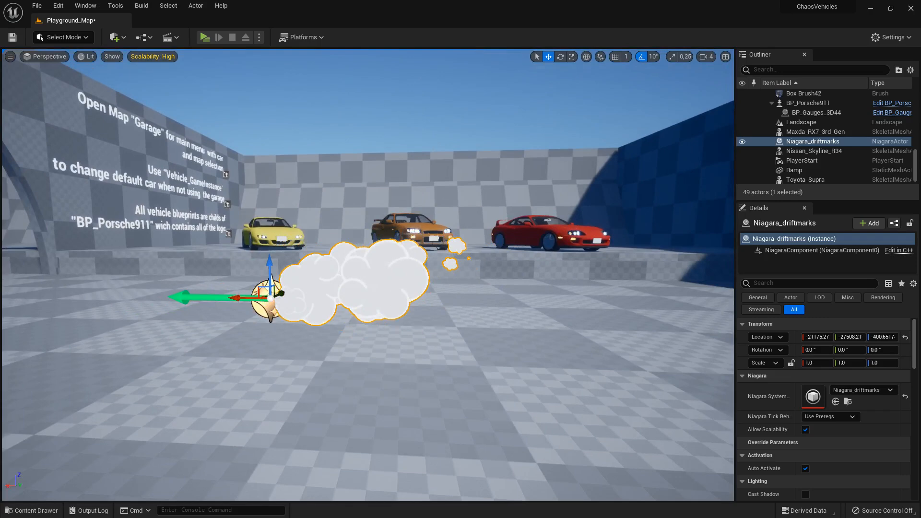
- Move the Niagara_driftmarks actor along X to about -21233 to test how the smoke follows it
{"action": "right_click_drag", "start_coordinate": [628, 339], "coordinate": [621, 379]}
{"action": "right_click_drag", "start_coordinate": [282, 342], "coordinate": [282, 307]}
{"action": "key", "text": "s"}
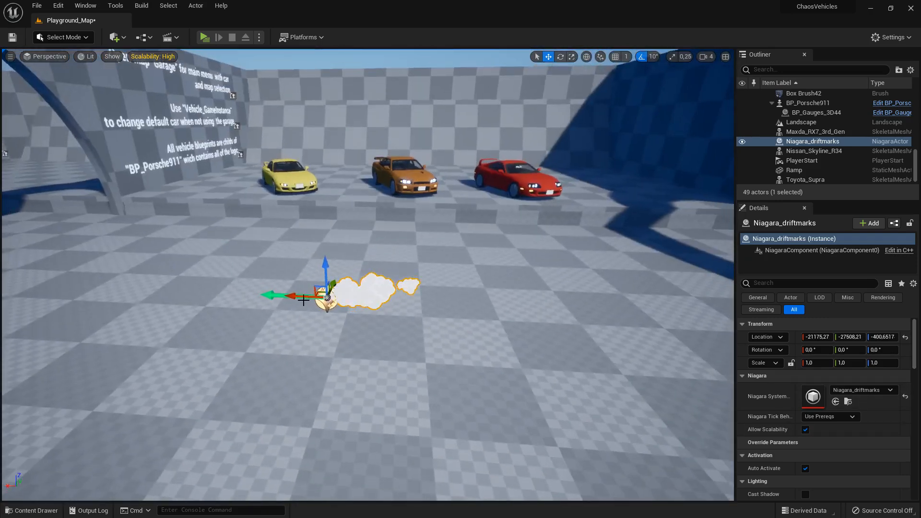
{"action": "left_click_drag", "start_coordinate": [303, 298], "coordinate": [325, 323]}
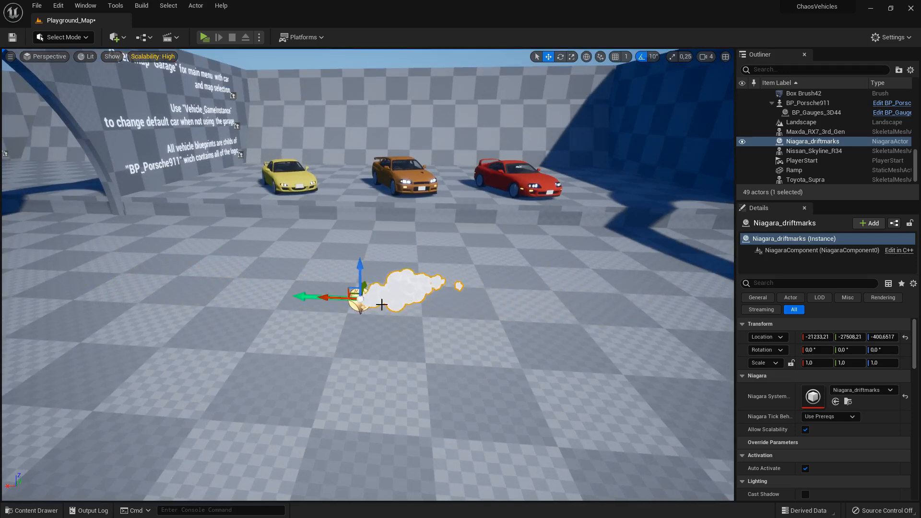
- Return to the Niagara_driftmarks editor, maximize its window and set the Smoke emitter's SpawnRate to 20
{"action": "left_click_drag", "start_coordinate": [603, 165], "coordinate": [591, 164]}
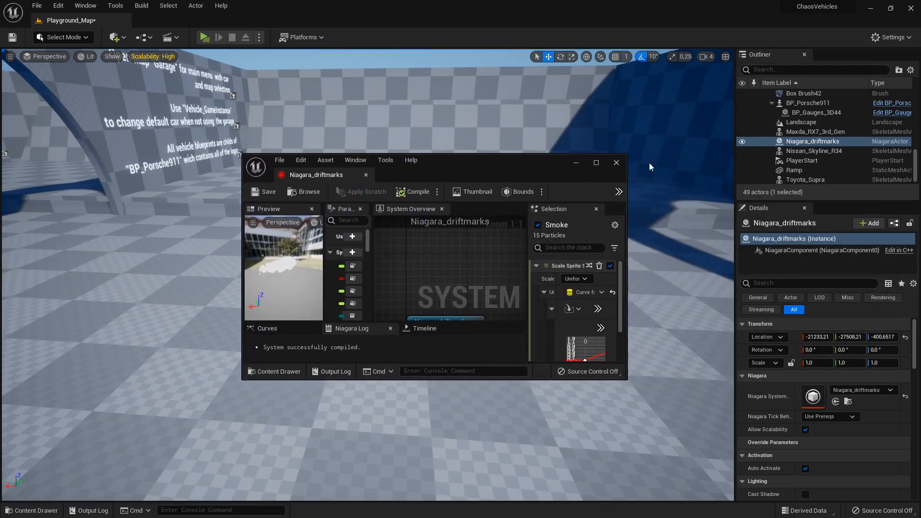
{"action": "left_click", "coordinate": [596, 163]}
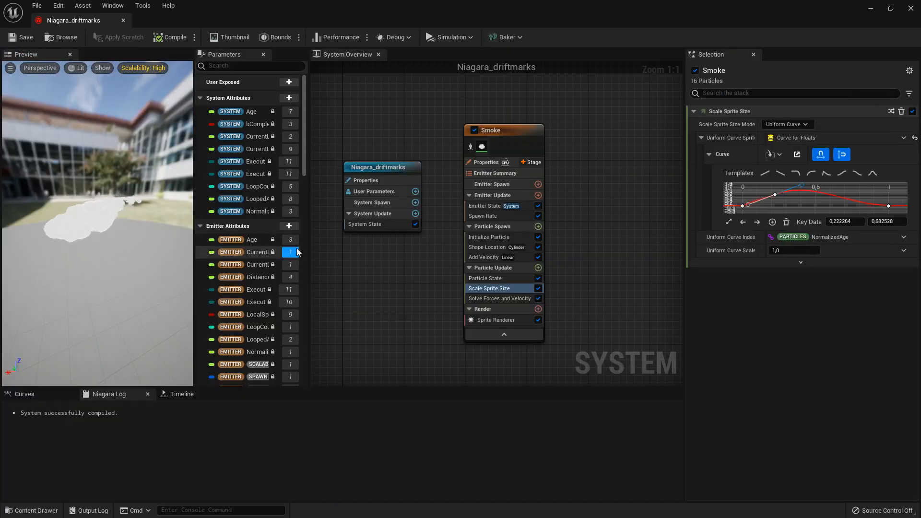
{"action": "left_click", "coordinate": [488, 215]}
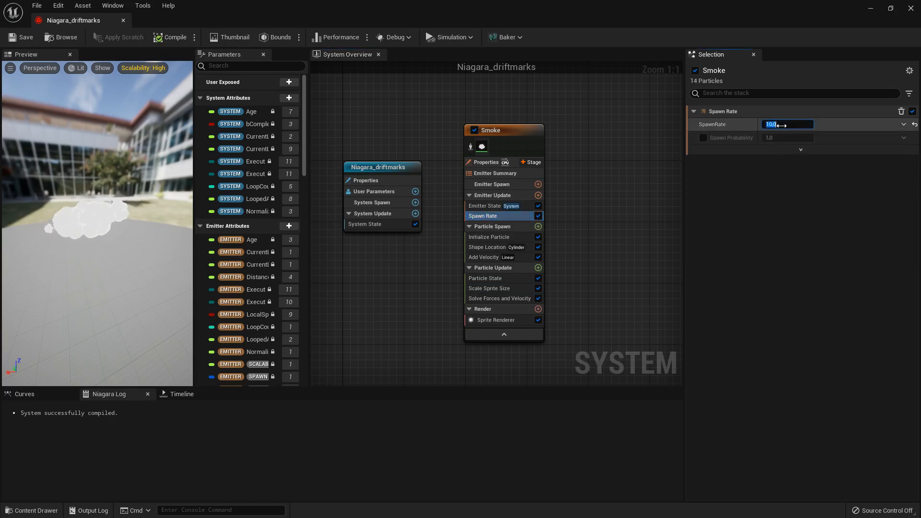
{"action": "type", "text": "20"}
{"action": "key", "text": "Return"}
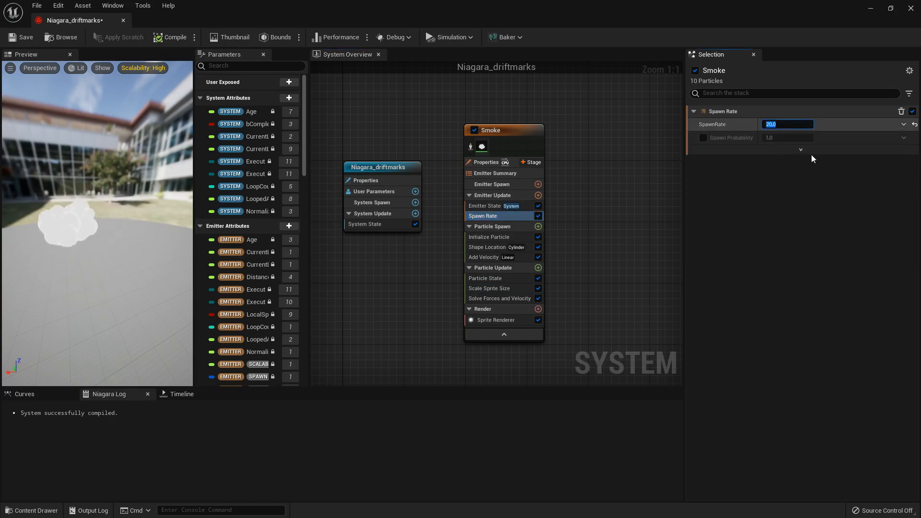
- Compile and save the Niagara system, and delete the Niagara_driftmarks actor from the Playground_Map level
{"action": "left_click", "coordinate": [158, 37]}
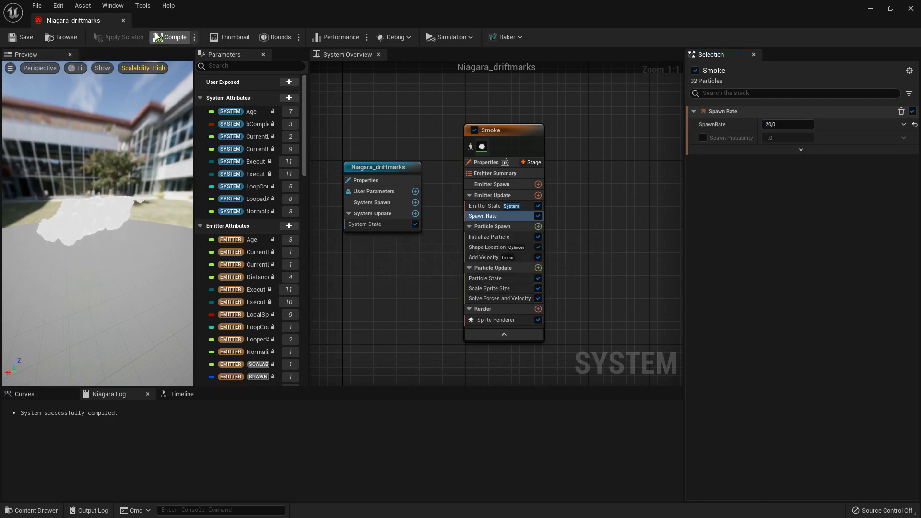
{"action": "double_click", "coordinate": [309, 7]}
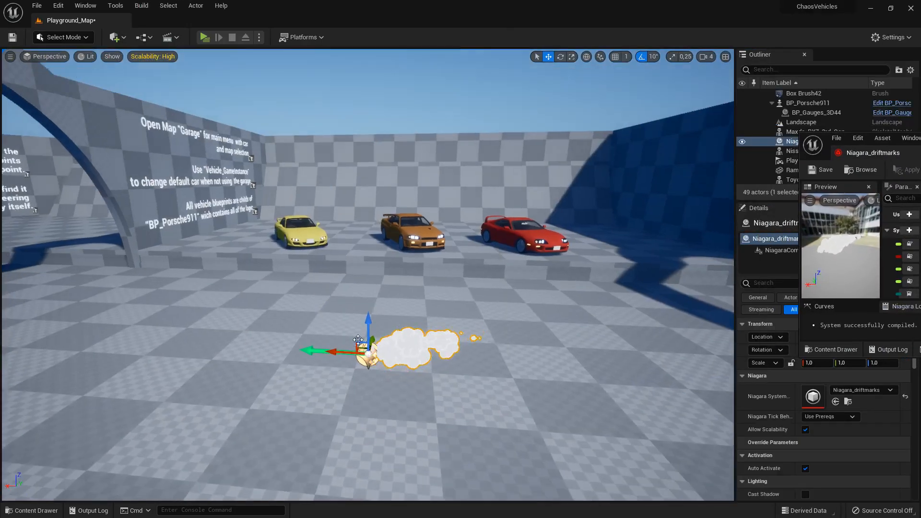
{"action": "mouse_move", "coordinate": [358, 340]}
{"action": "left_mouse_down"}
{"action": "mouse_move", "coordinate": [197, 346]}
{"action": "mouse_move", "coordinate": [277, 372]}
{"action": "mouse_move", "coordinate": [508, 403]}
{"action": "left_mouse_up"}
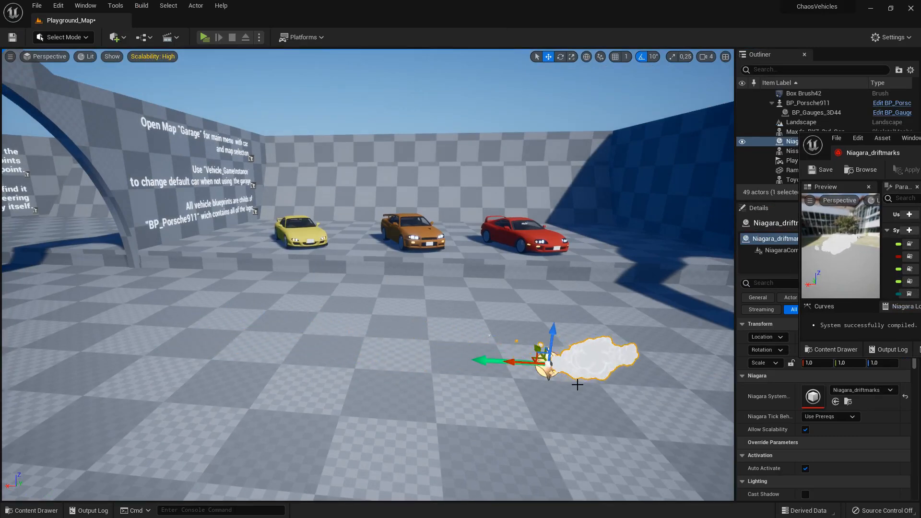
{"action": "key", "text": "Delete"}
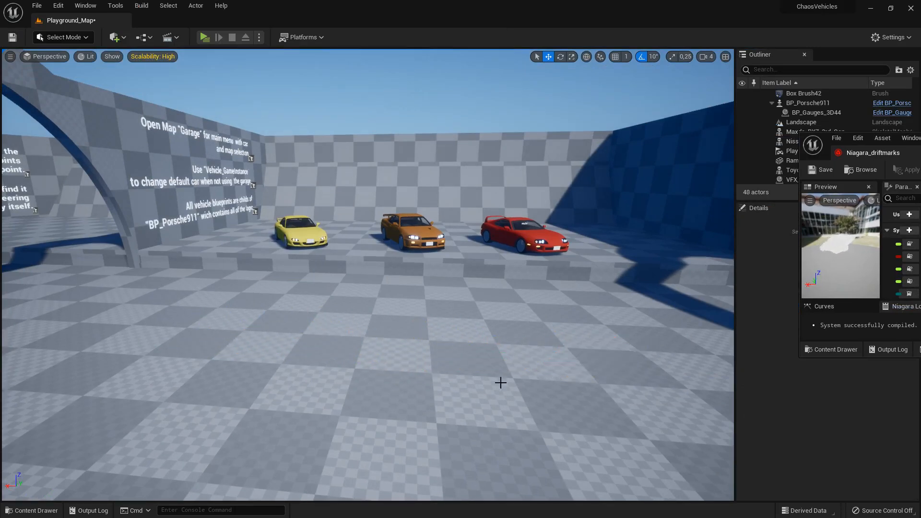
- Place Niagara_driftmarks on the checkered floor again, move it around to inspect the denser smoke up close, and delete the actor
{"action": "left_click", "coordinate": [30, 510]}
{"action": "left_click_drag", "start_coordinate": [221, 406], "coordinate": [322, 328]}
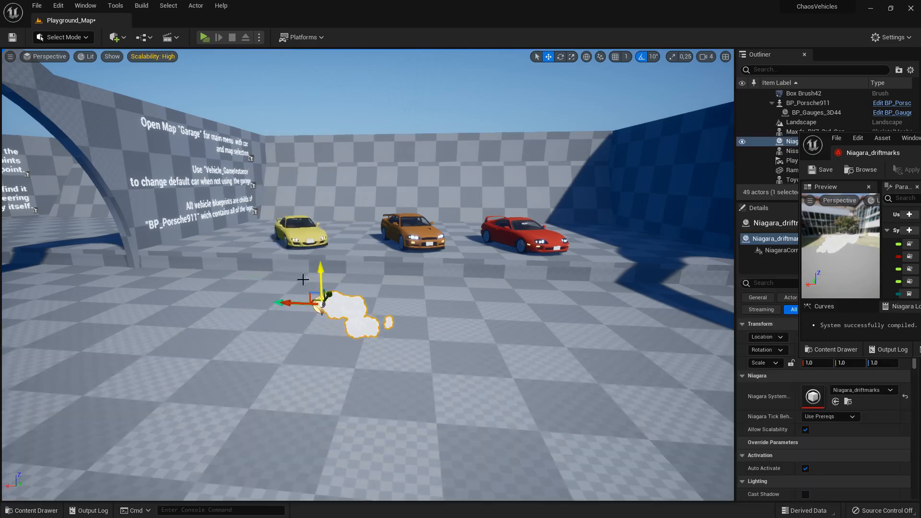
{"action": "left_click_drag", "start_coordinate": [212, 300], "coordinate": [290, 351]}
{"action": "right_click_drag", "start_coordinate": [365, 352], "coordinate": [409, 331]}
{"action": "key", "text": "w"}
{"action": "key", "text": "d"}
{"action": "key", "text": "a"}
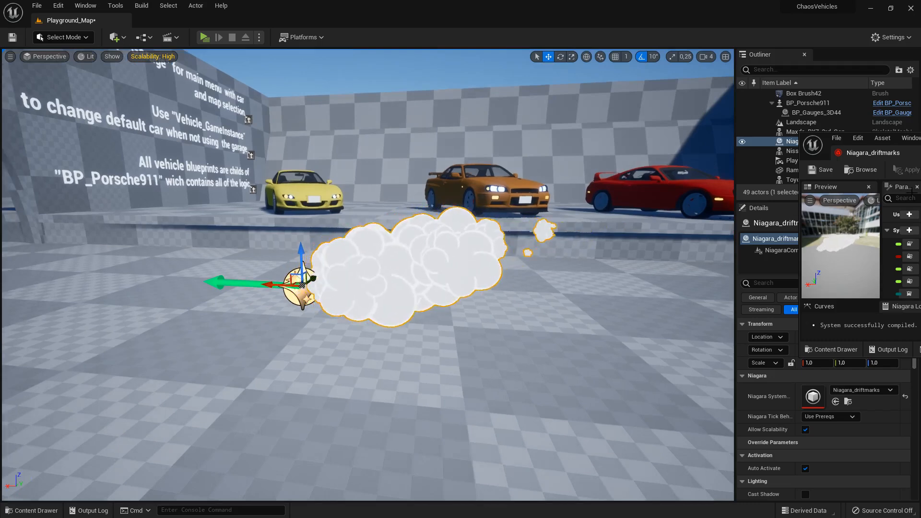
{"action": "key", "text": "Delete"}
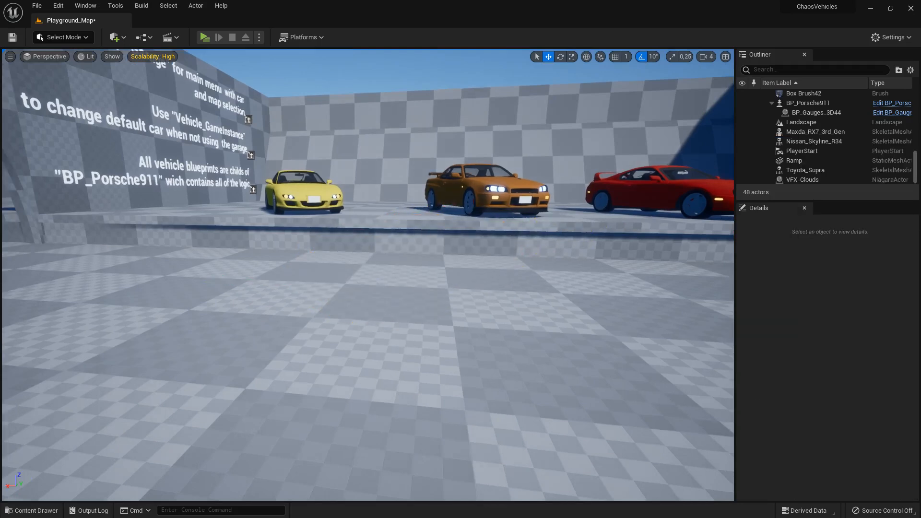
- In the Niagara editor, set the middle key of the Smoke emitter's Scale Sprite Size curve to 1.6 and fit the curve view
{"action": "left_click_drag", "start_coordinate": [920, 79], "coordinate": [566, 0]}
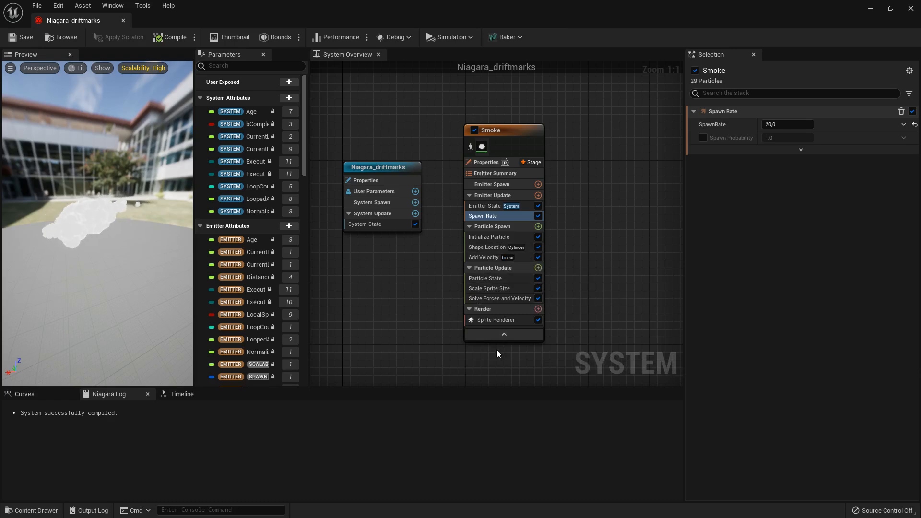
{"action": "left_click", "coordinate": [485, 290]}
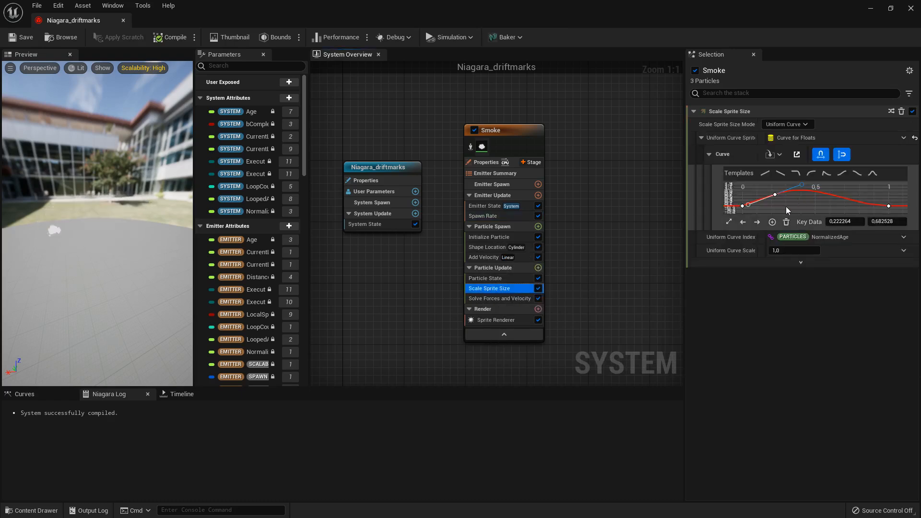
{"action": "left_click", "coordinate": [776, 195]}
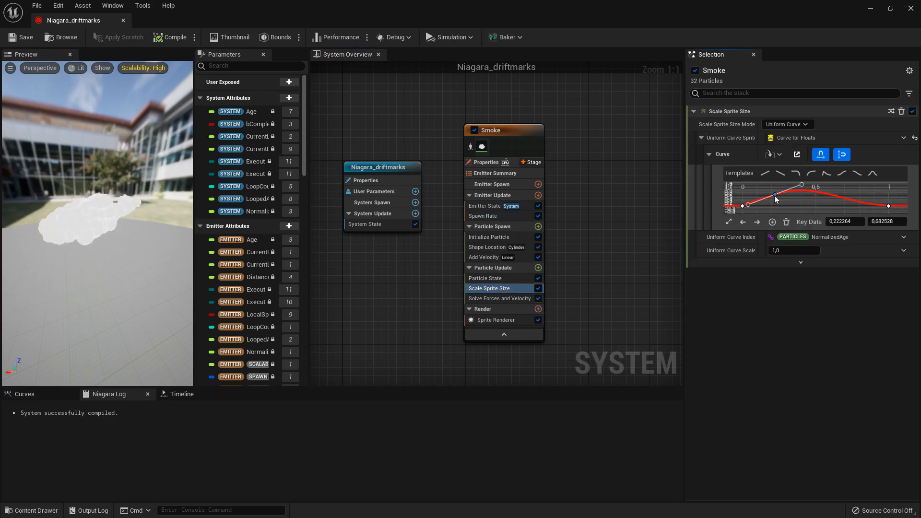
{"action": "mouse_move", "coordinate": [775, 194]}
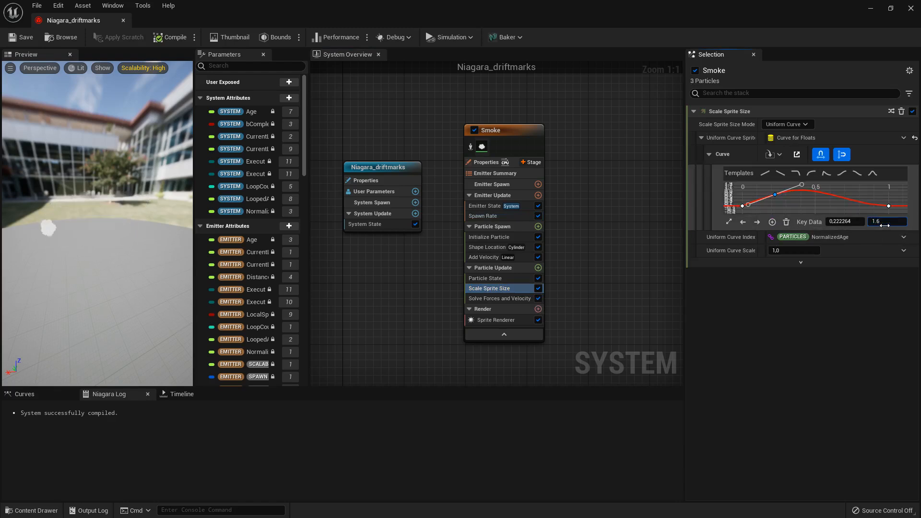
{"action": "left_click", "coordinate": [729, 222]}
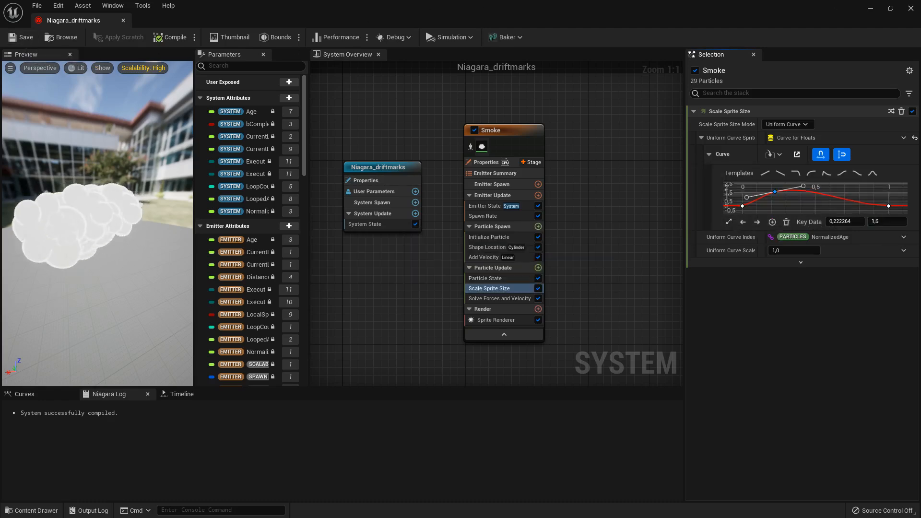
- Close the Niagara editor, place Niagara_driftmarks on the checkered floor, raise it to about Z -444 and move it along X to about -20746
{"action": "left_click", "coordinate": [911, 8]}
{"action": "right_click_drag", "start_coordinate": [358, 276], "coordinate": [358, 275]}
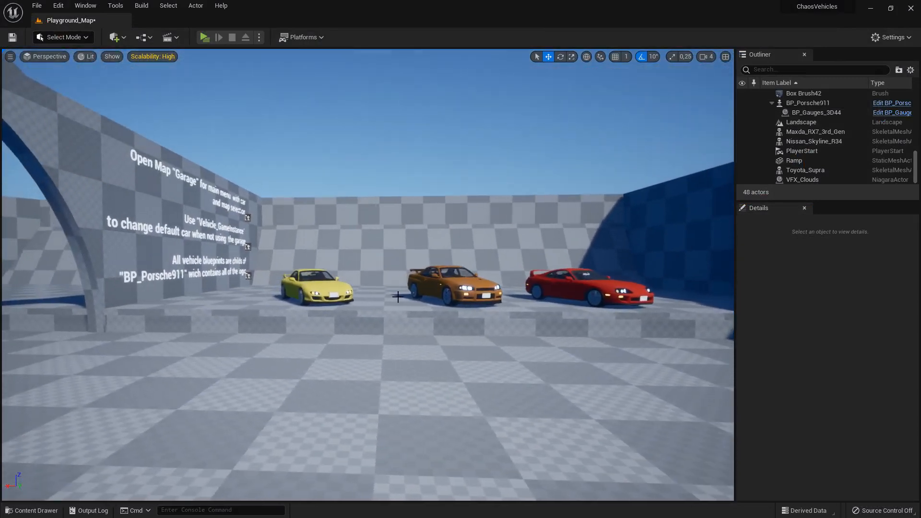
{"action": "right_click_drag", "start_coordinate": [421, 276], "coordinate": [290, 312]}
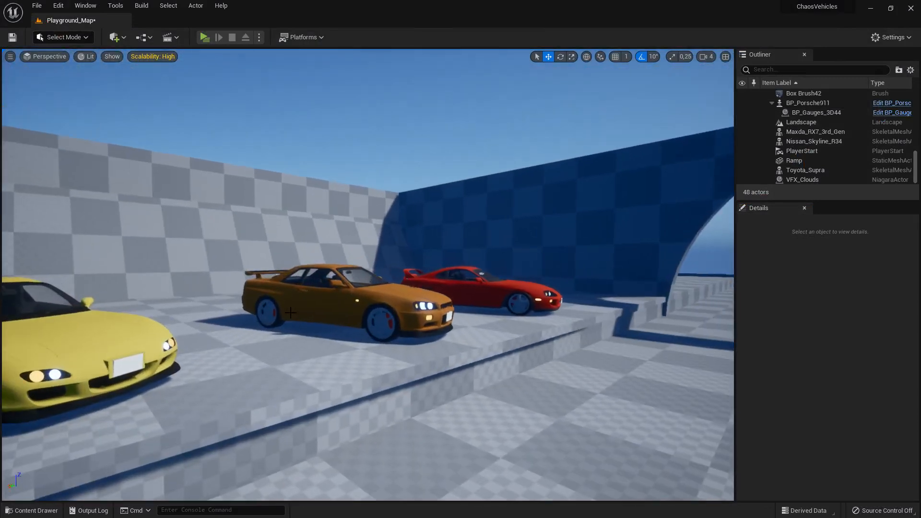
{"action": "right_click_drag", "start_coordinate": [428, 292], "coordinate": [428, 292]}
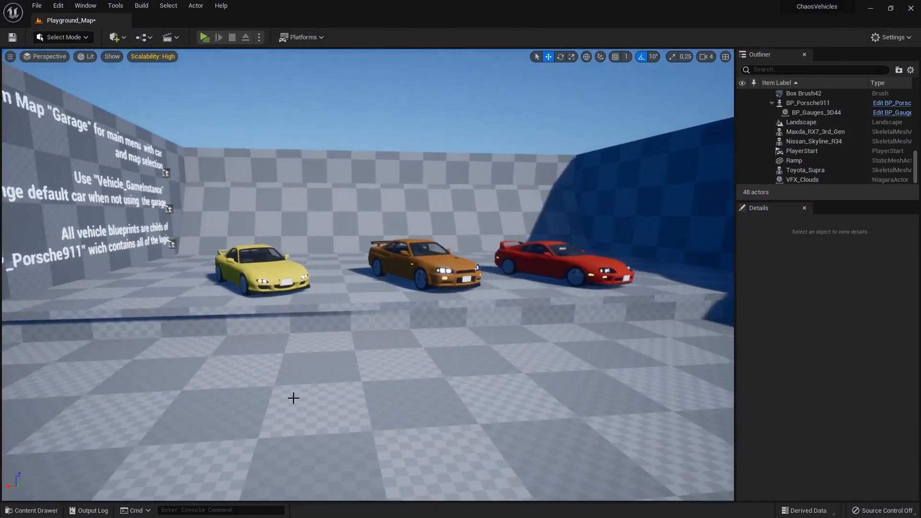
{"action": "left_click", "coordinate": [32, 510]}
{"action": "left_click_drag", "start_coordinate": [228, 396], "coordinate": [275, 399]}
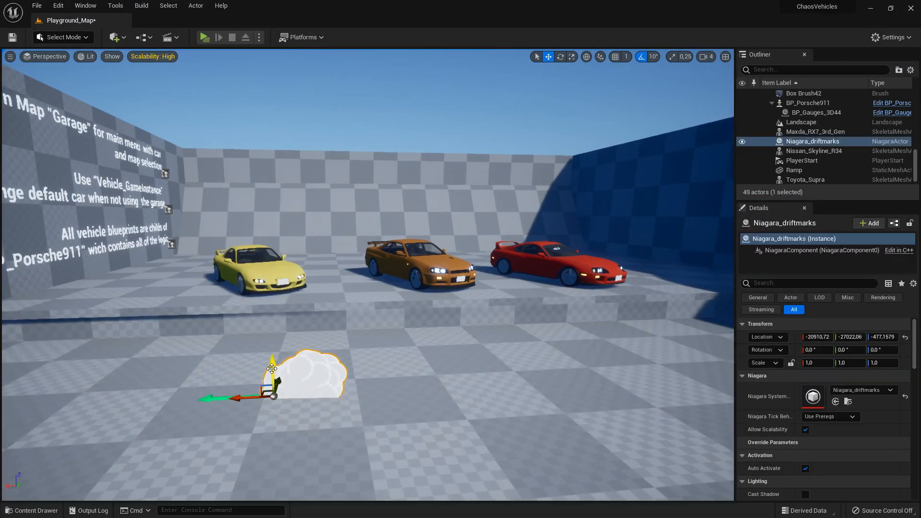
{"action": "right_click_drag", "start_coordinate": [345, 387], "coordinate": [346, 387]}
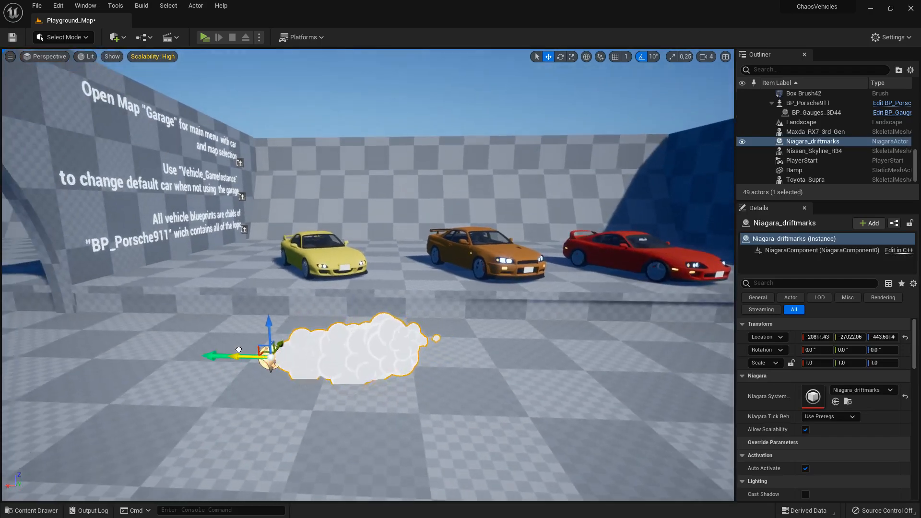
{"action": "left_click_drag", "start_coordinate": [150, 346], "coordinate": [209, 380]}
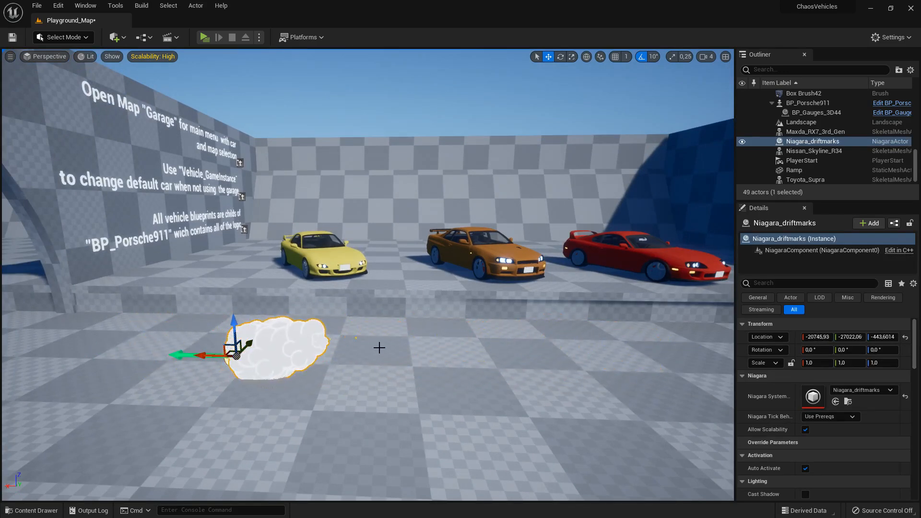
- Inspect the enlarged smoke from close range and delete the test Niagara_driftmarks actor from the level
{"action": "right_click_drag", "start_coordinate": [364, 365], "coordinate": [333, 394]}
{"action": "key", "text": "w"}
{"action": "right_click_drag", "start_coordinate": [410, 371], "coordinate": [406, 364]}
{"action": "key", "text": "s"}
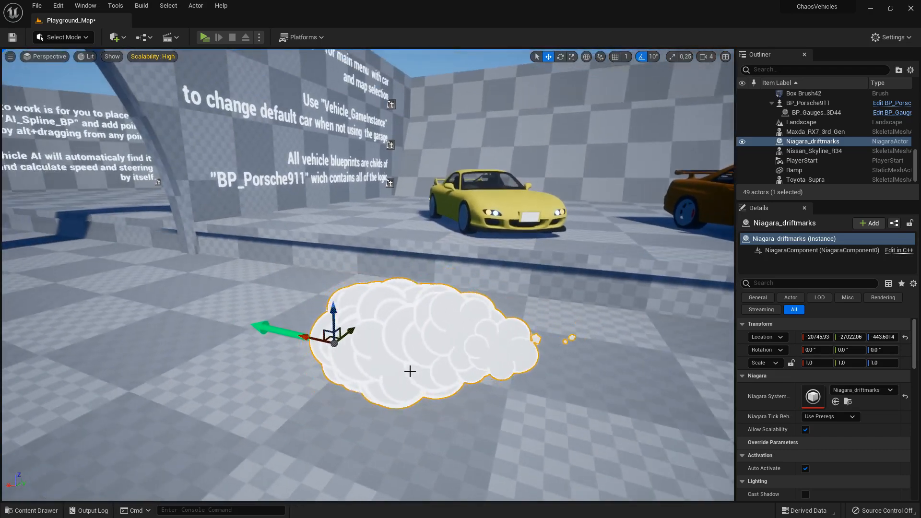
{"action": "key", "text": "Delete"}
- Open Niagara_driftmarks from the Tutorial folder in the Niagara editor and maximize its window
{"action": "right_click_drag", "start_coordinate": [419, 368], "coordinate": [394, 366]}
{"action": "key", "text": "s"}
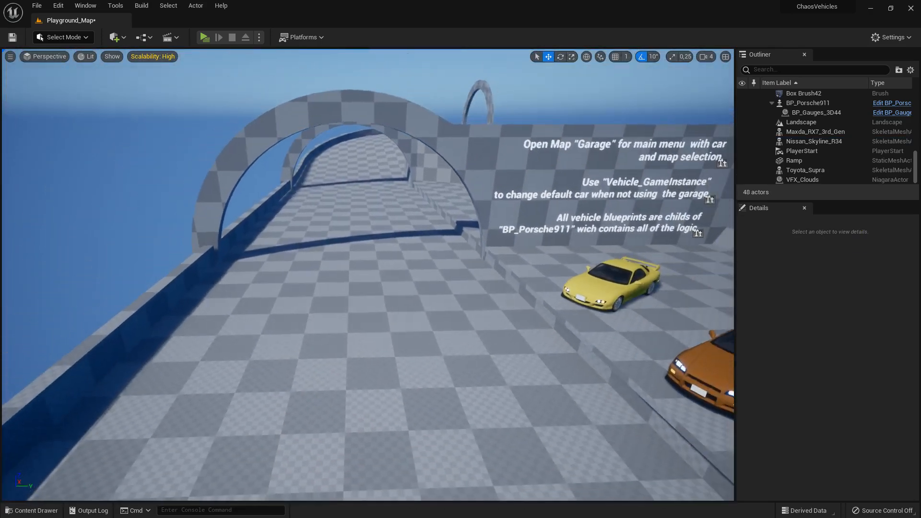
{"action": "left_click", "coordinate": [31, 510]}
{"action": "left_click", "coordinate": [221, 407]}
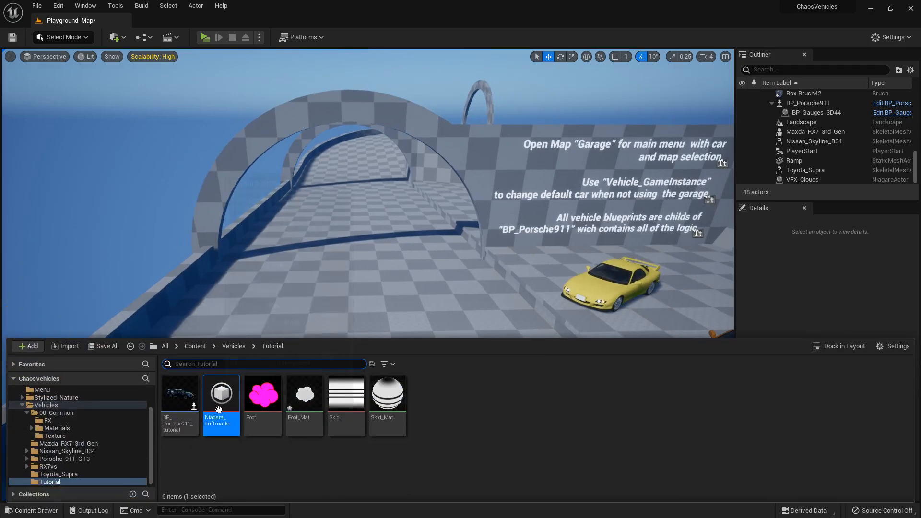
{"action": "double_click", "coordinate": [221, 407]}
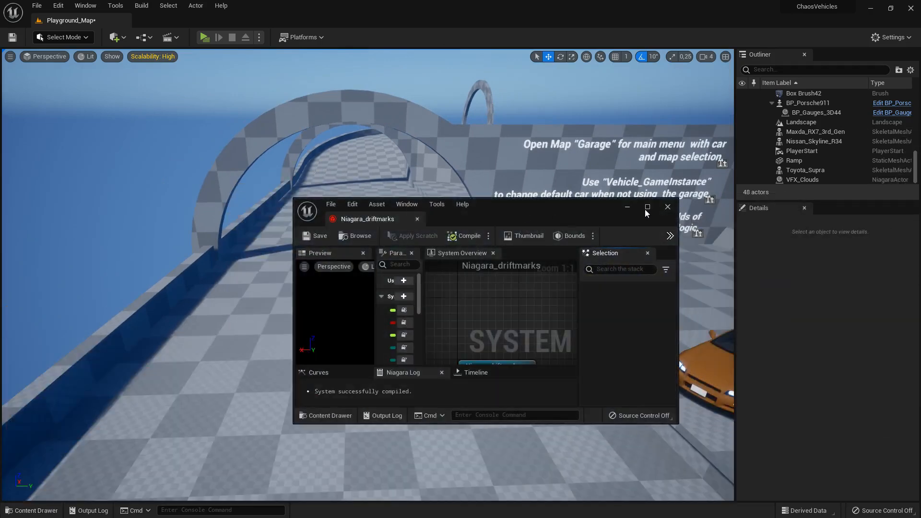
{"action": "double_click", "coordinate": [643, 209]}
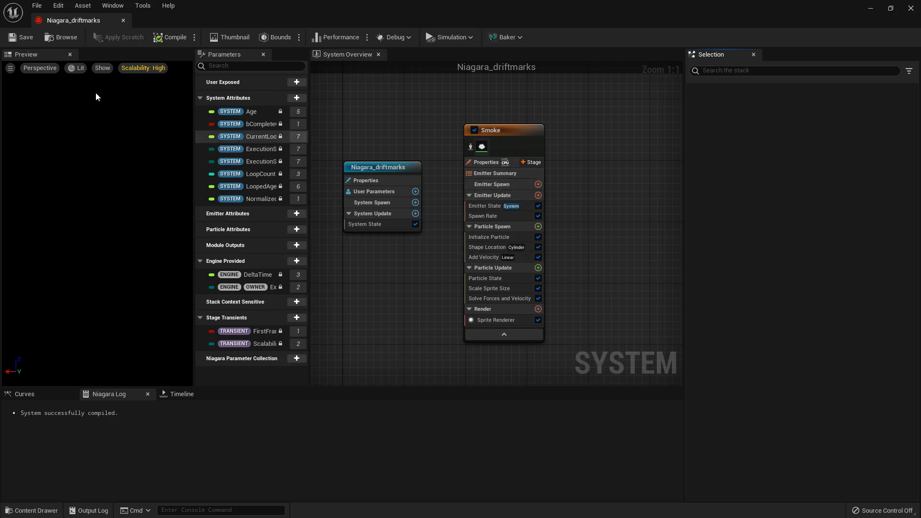
- Disable the Smoke emitter in the System Overview
{"action": "left_click", "coordinate": [80, 68]}
{"action": "left_click", "coordinate": [82, 70]}
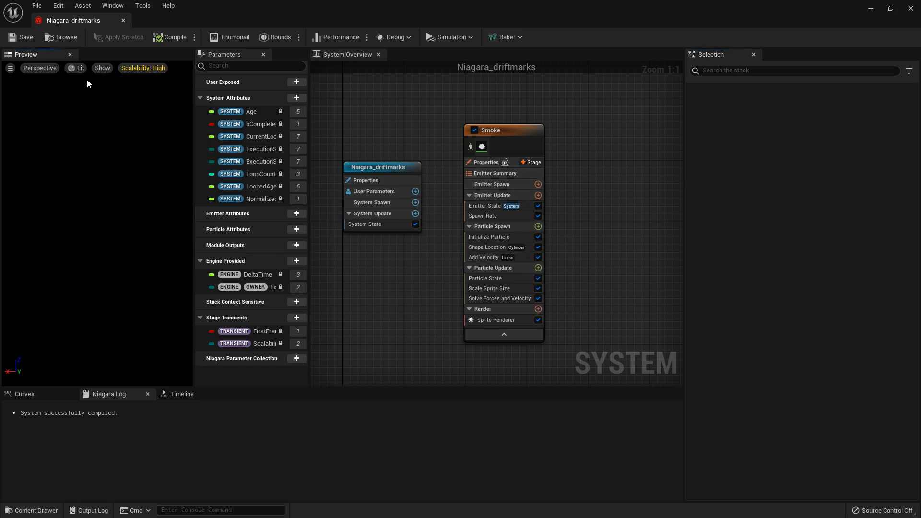
{"action": "left_click", "coordinate": [474, 130]}
- Add a new emitter from the Empty template and position its node right beside the Smoke emitter
{"action": "right_click_drag", "start_coordinate": [580, 191], "coordinate": [522, 207]}
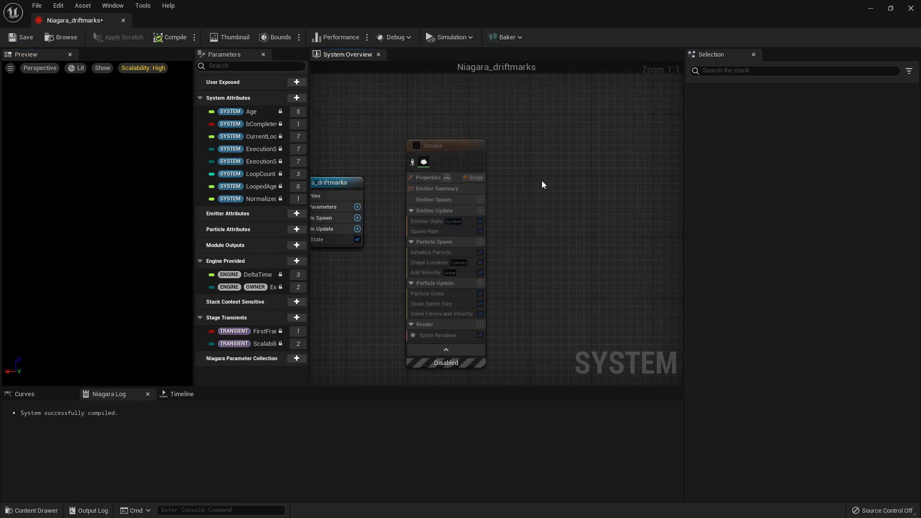
{"action": "right_click", "coordinate": [522, 146]}
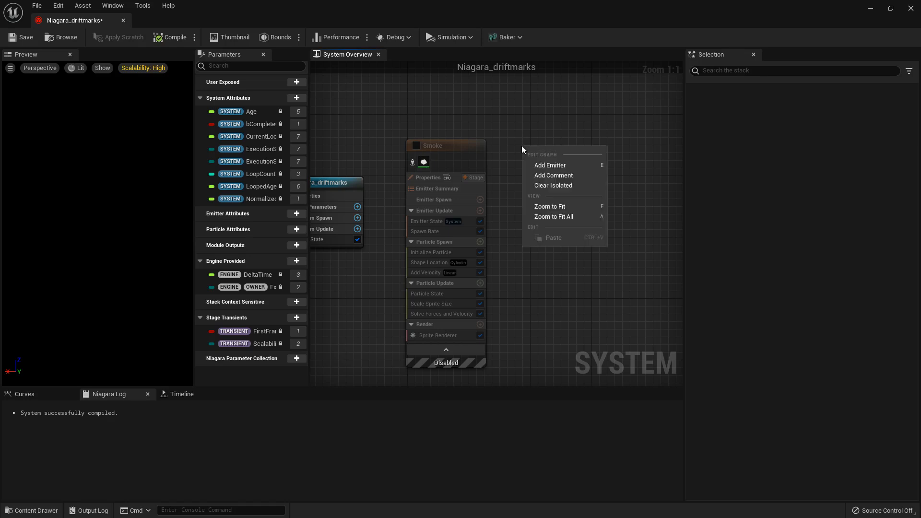
{"action": "left_click", "coordinate": [560, 166]}
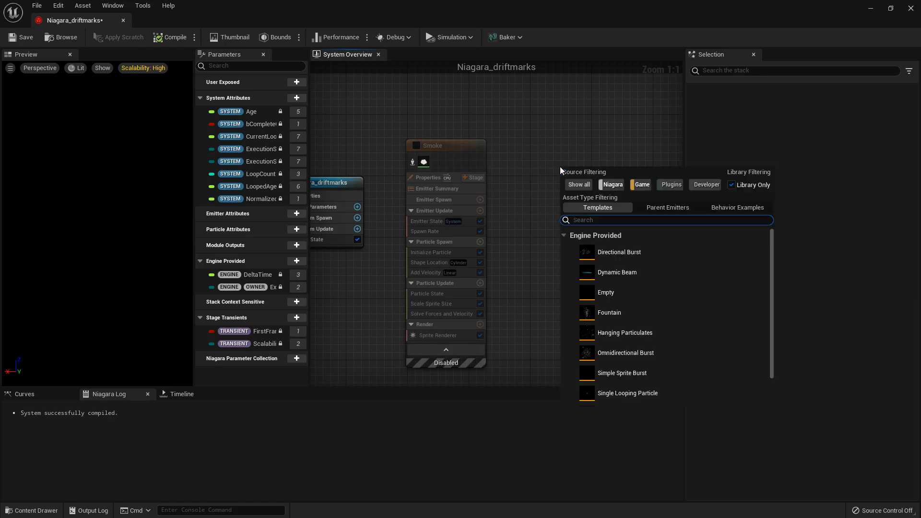
{"action": "left_click", "coordinate": [609, 292]}
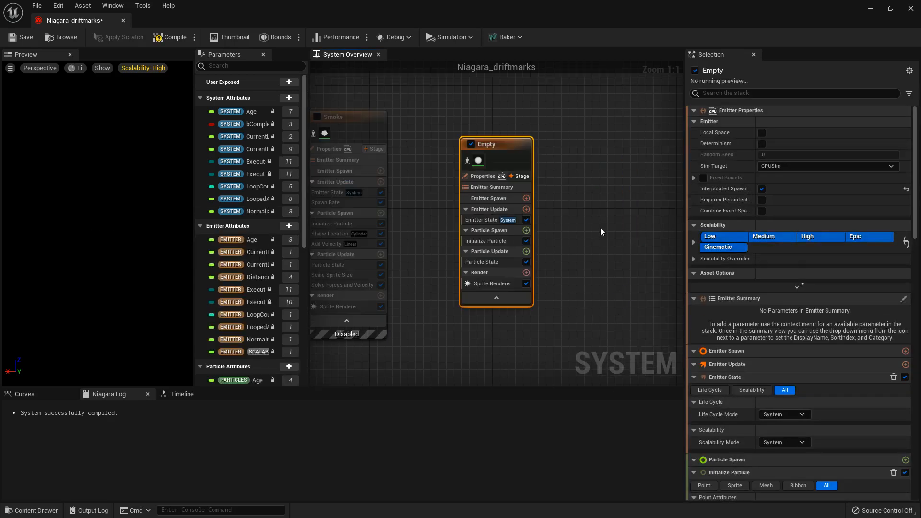
{"action": "left_click_drag", "start_coordinate": [496, 143], "coordinate": [452, 113]}
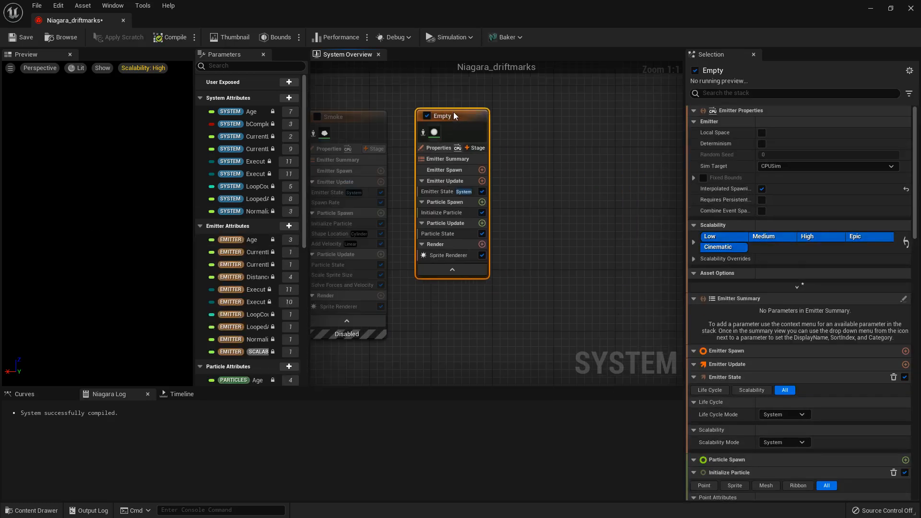
- Replace the Empty emitter's Sprite Renderer with a Ribbon Renderer
{"action": "left_click", "coordinate": [441, 258]}
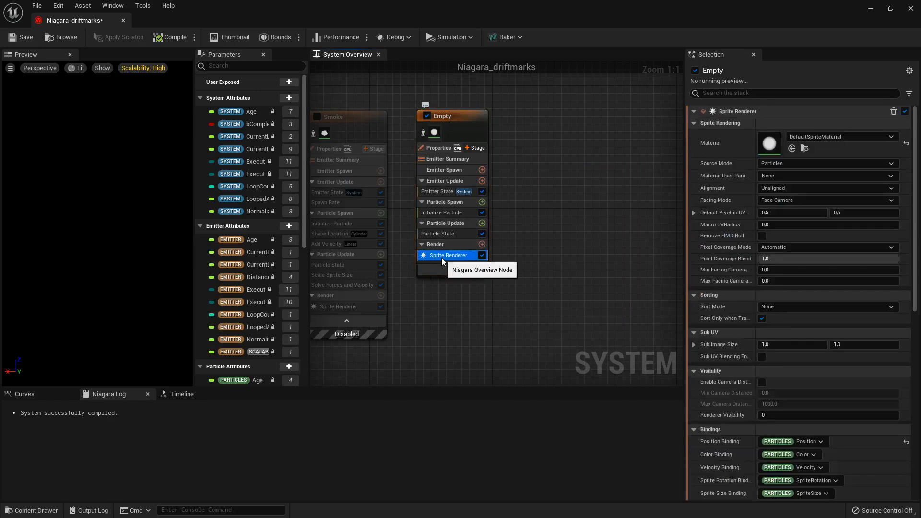
{"action": "key", "text": "Delete"}
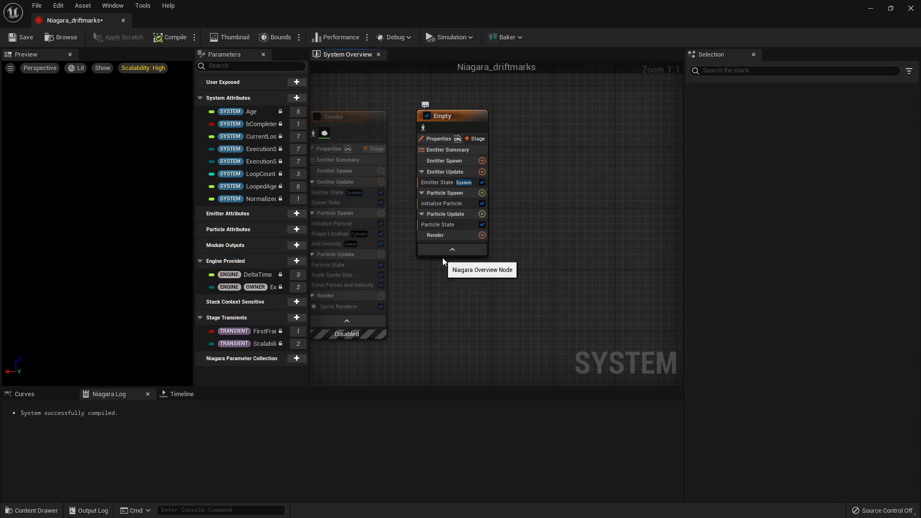
{"action": "left_click", "coordinate": [483, 235]}
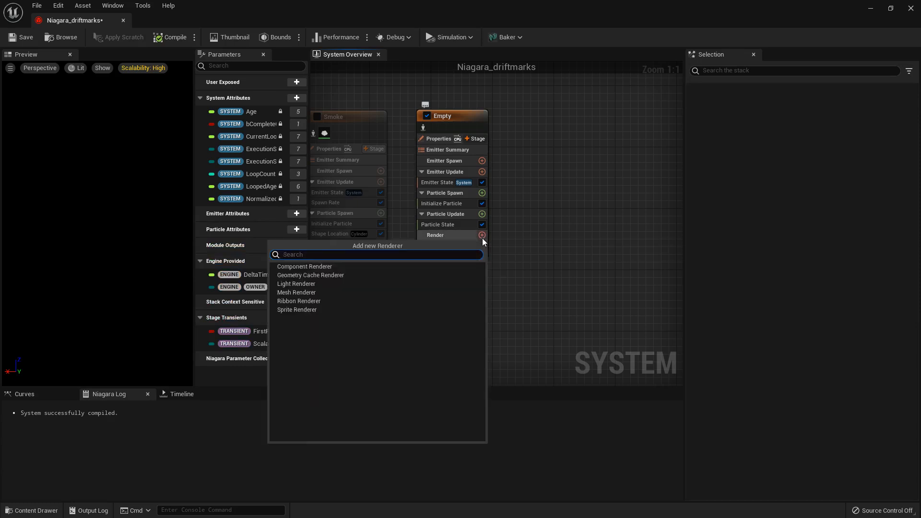
{"action": "left_click", "coordinate": [298, 301]}
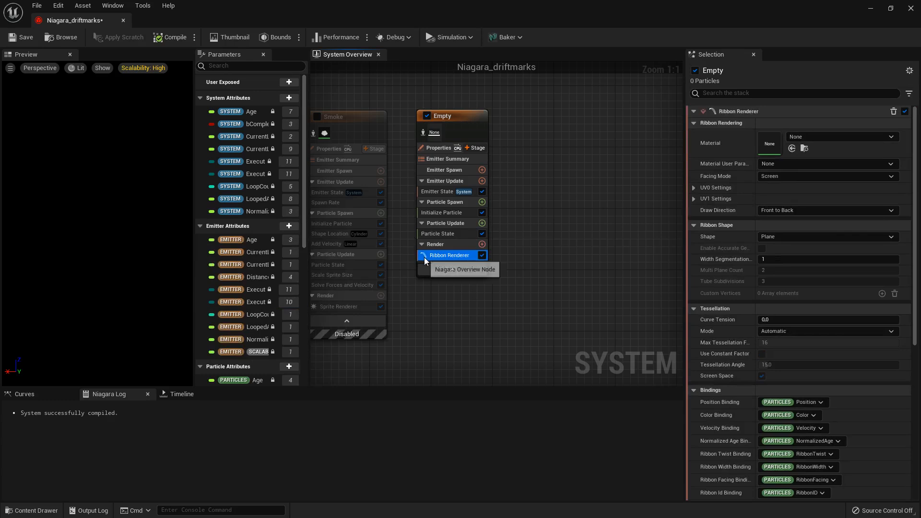
- Assign the Skid_Mat material to the Ribbon Renderer of the Empty emitter
{"action": "left_click", "coordinate": [808, 137]}
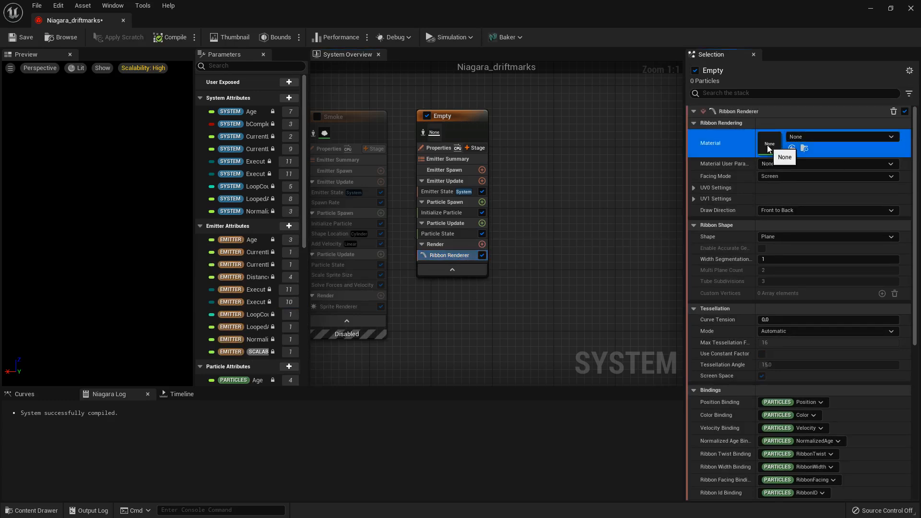
{"action": "type", "text": "skid"}
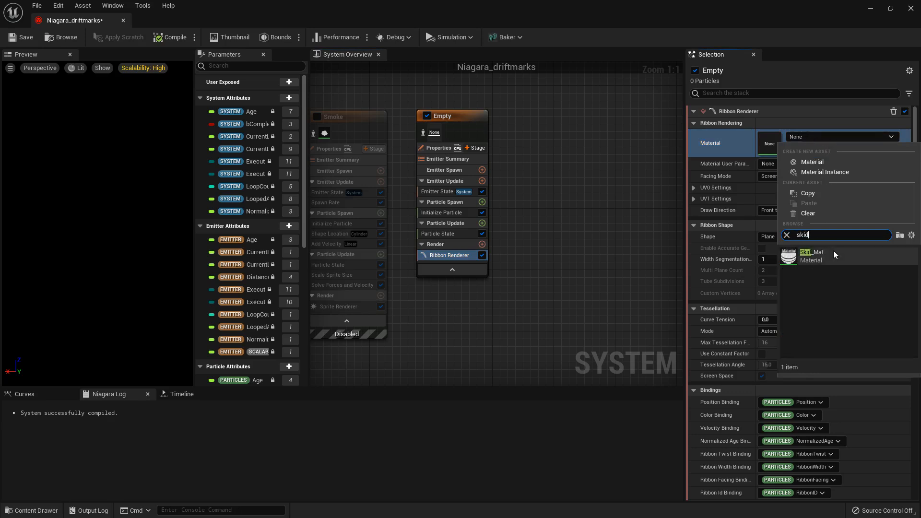
{"action": "left_click", "coordinate": [820, 261]}
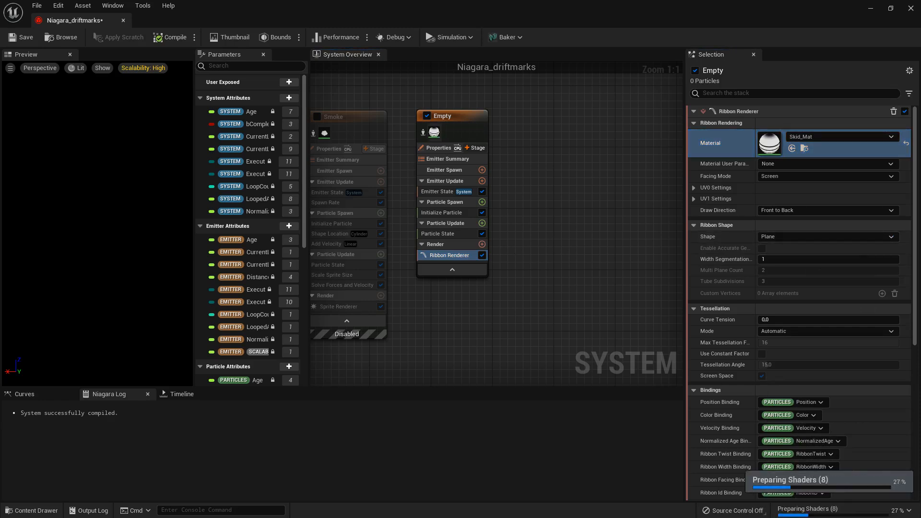
- Set the Ribbon Renderer's Facing Mode to Custom Side Vector in the Empty emitter
{"action": "right_click_drag", "start_coordinate": [568, 252], "coordinate": [594, 278]}
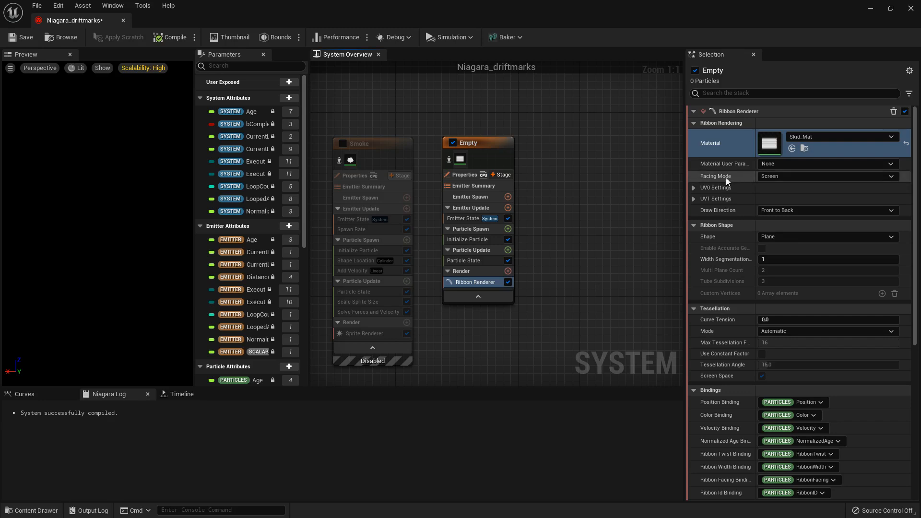
{"action": "left_click", "coordinate": [793, 178]}
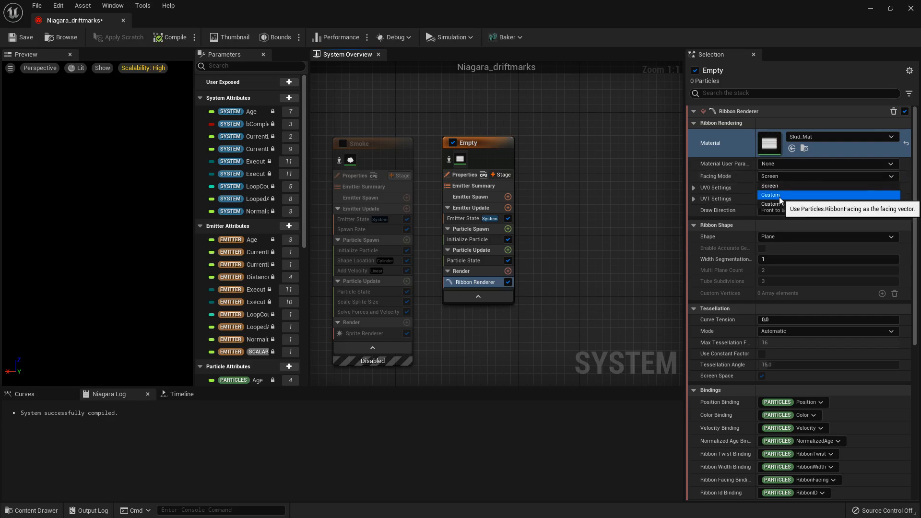
{"action": "left_click", "coordinate": [780, 196]}
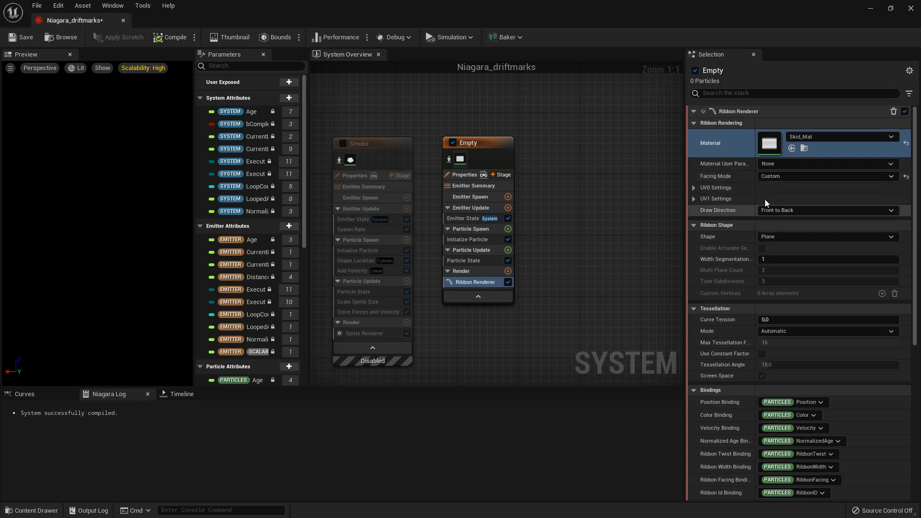
{"action": "left_click", "coordinate": [788, 178]}
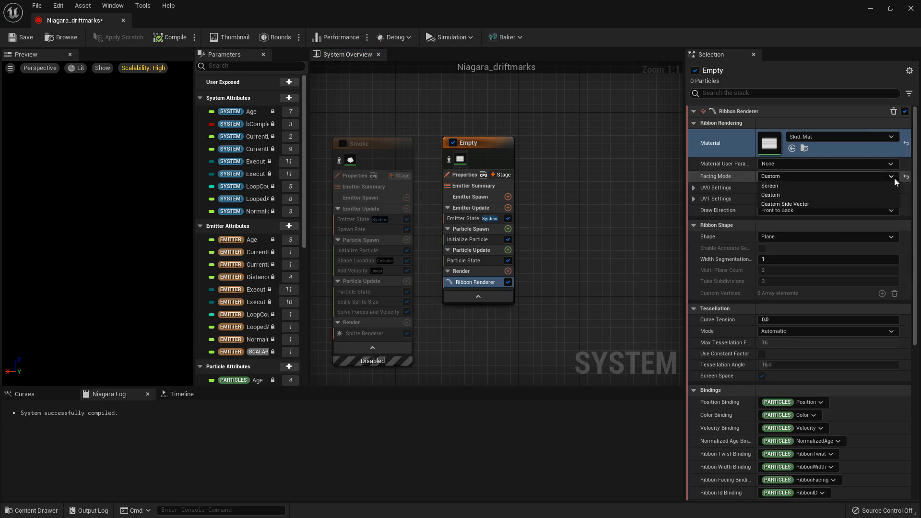
{"action": "left_click", "coordinate": [788, 206]}
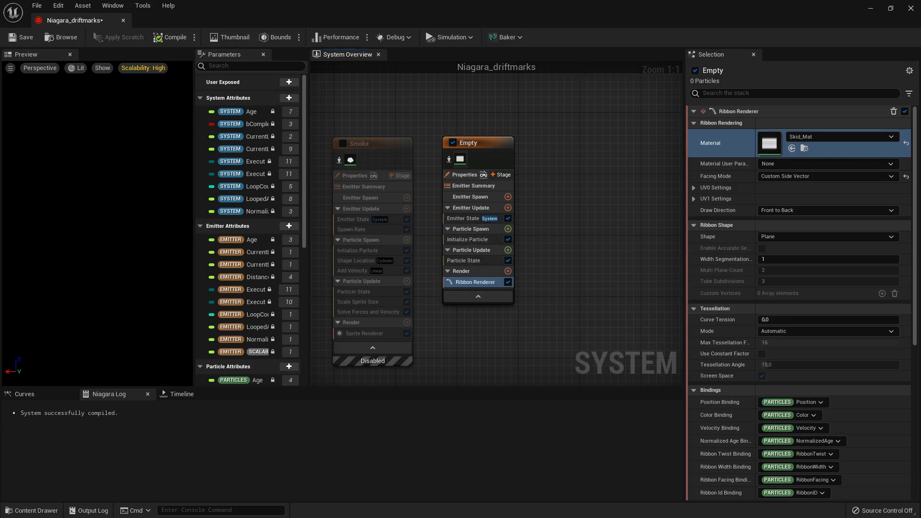
- In the Empty emitter's Initialize Particle module, set Ribbon Facing Mode to Direct Set and link its facing vector to Engine Owner SystemYAxis
{"action": "right_click_drag", "start_coordinate": [556, 249], "coordinate": [581, 236]}
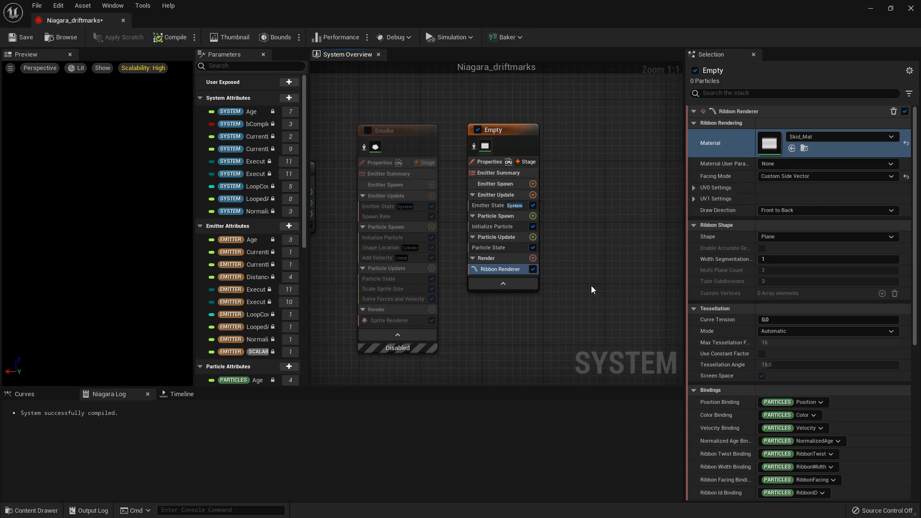
{"action": "left_click", "coordinate": [494, 227]}
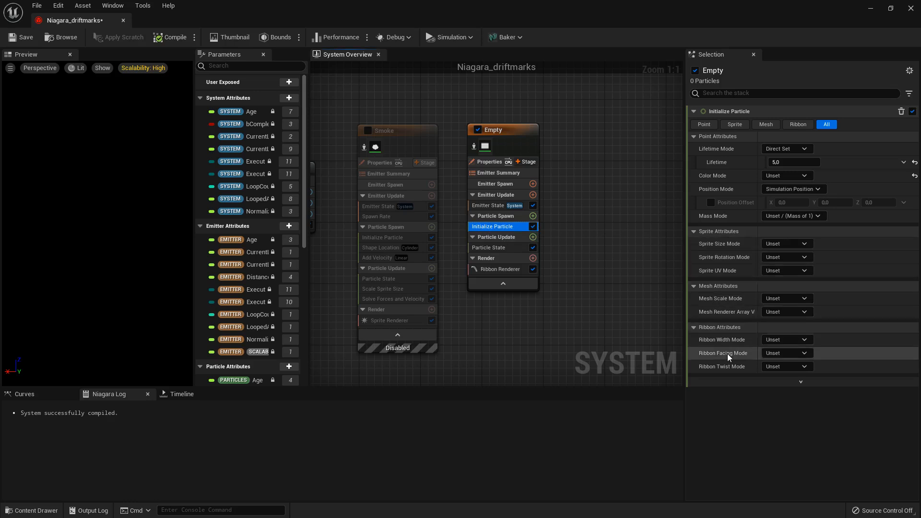
{"action": "left_click", "coordinate": [785, 354]}
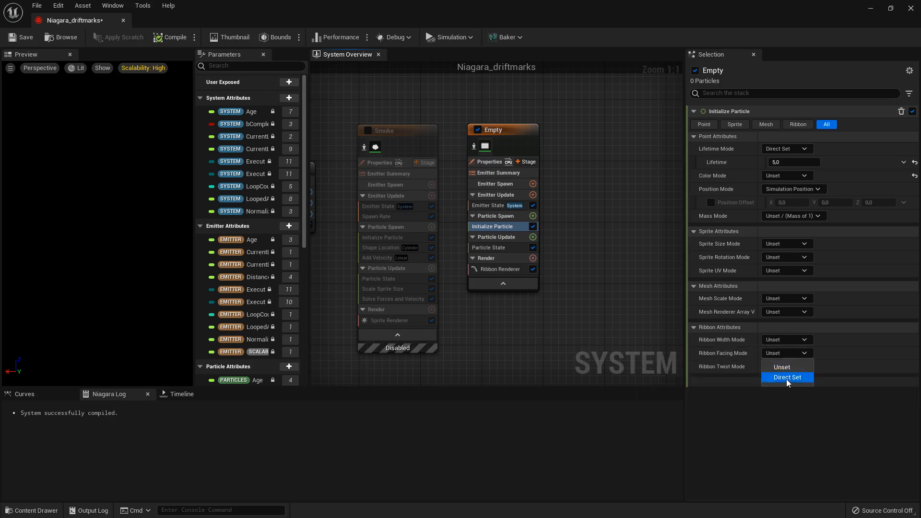
{"action": "left_click", "coordinate": [787, 379]}
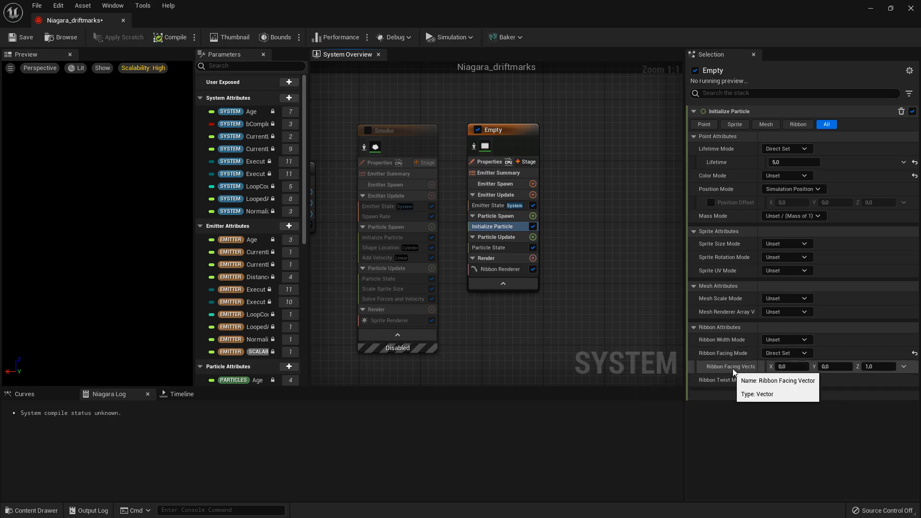
{"action": "left_click", "coordinate": [905, 368]}
{"action": "type", "text": "systemy"}
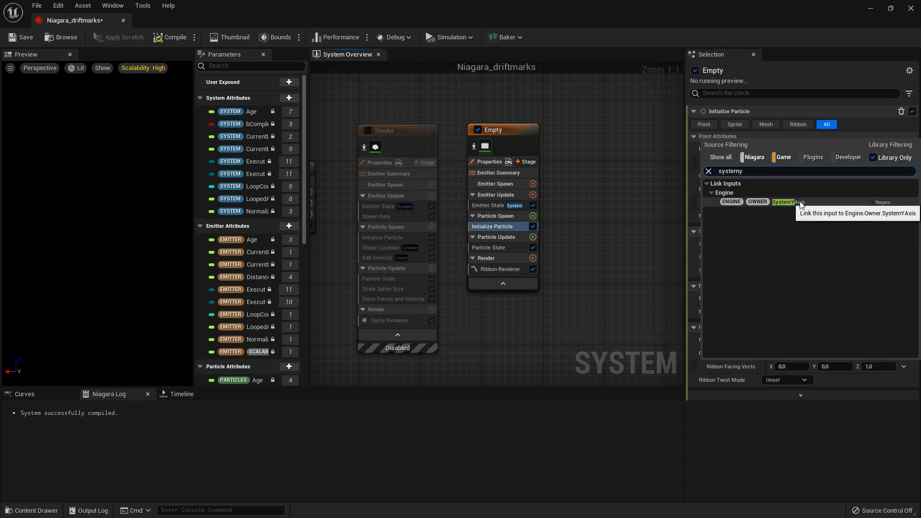
{"action": "left_click", "coordinate": [796, 211]}
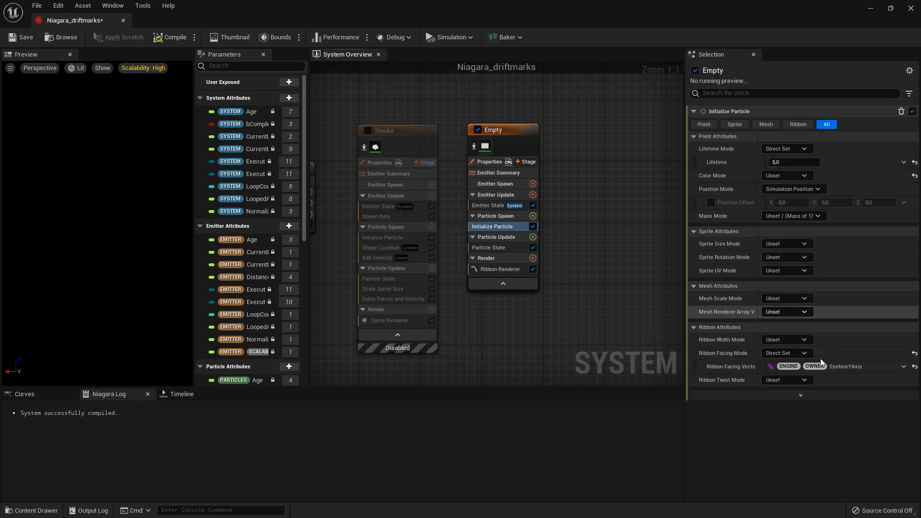
- Add a Spawn Per Unit module to the Empty emitter's Emitter Update stage and set its Spawn Spacing to 30
{"action": "left_click", "coordinate": [488, 270]}
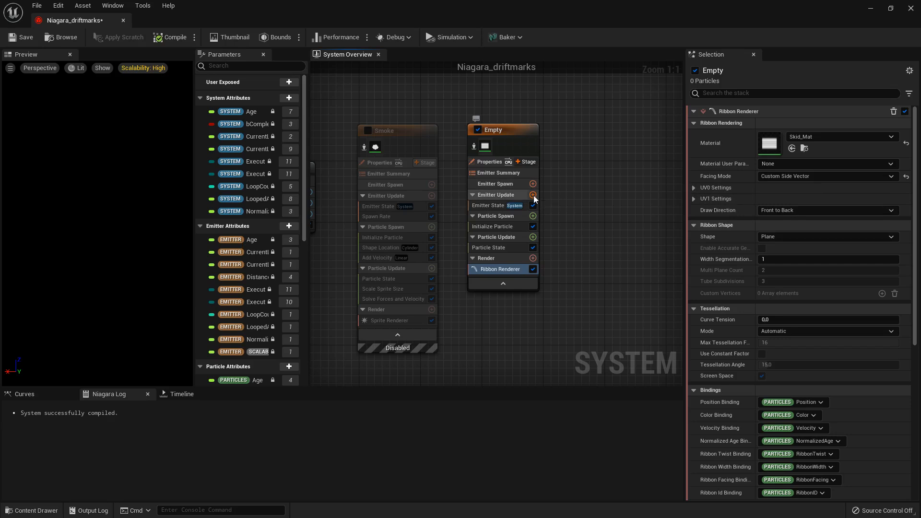
{"action": "left_click", "coordinate": [534, 194]}
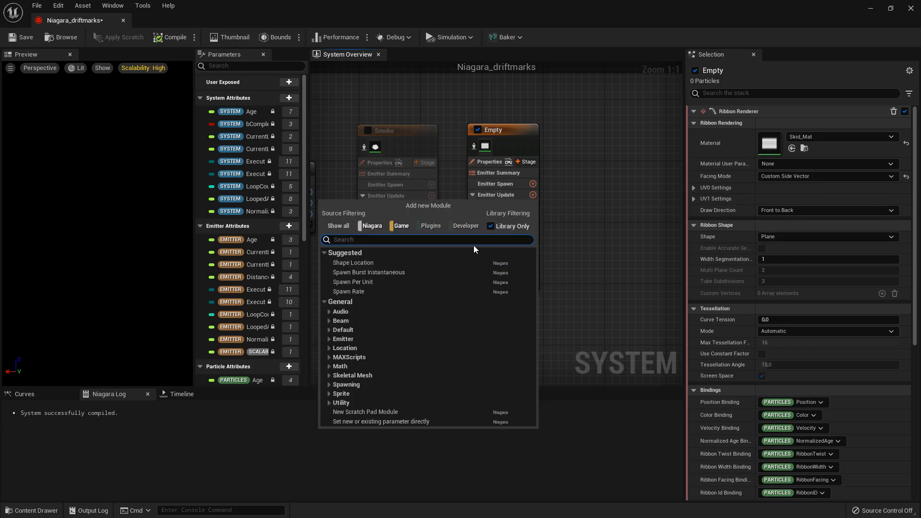
{"action": "type", "text": "spawn"}
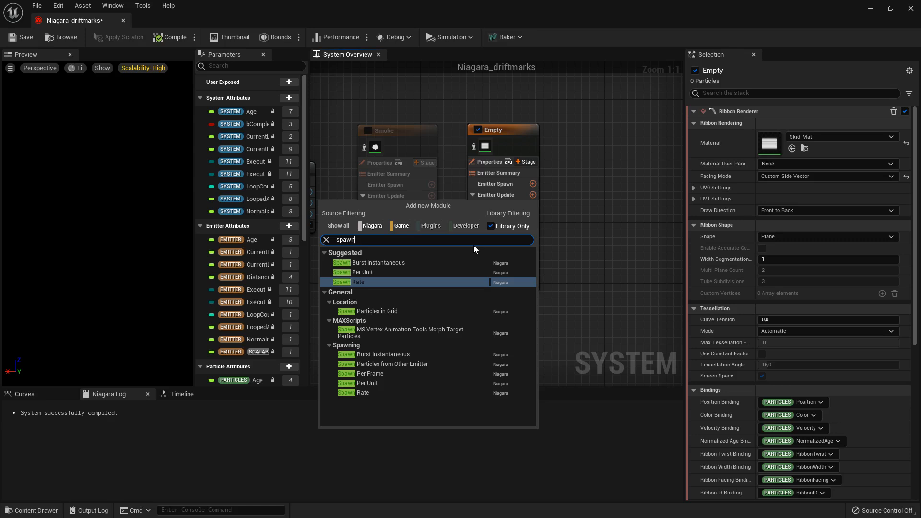
{"action": "left_click", "coordinate": [367, 383]}
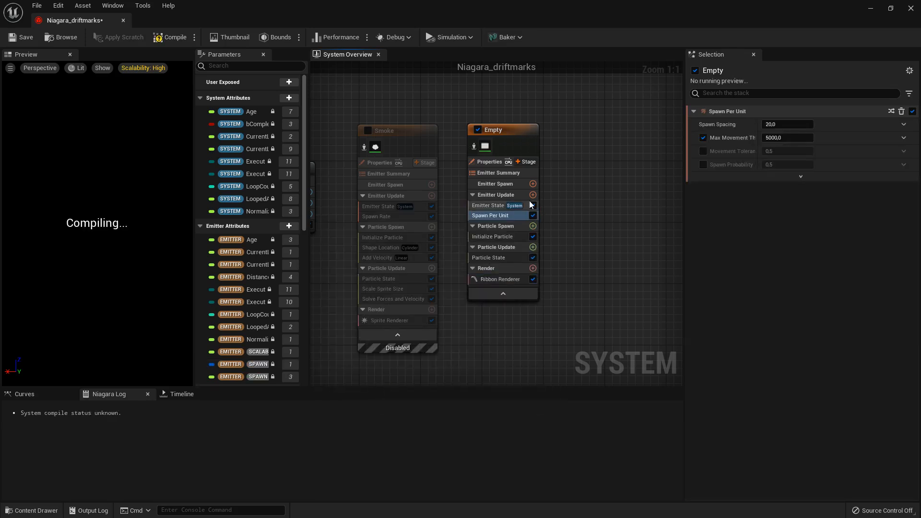
{"action": "left_click", "coordinate": [783, 124]}
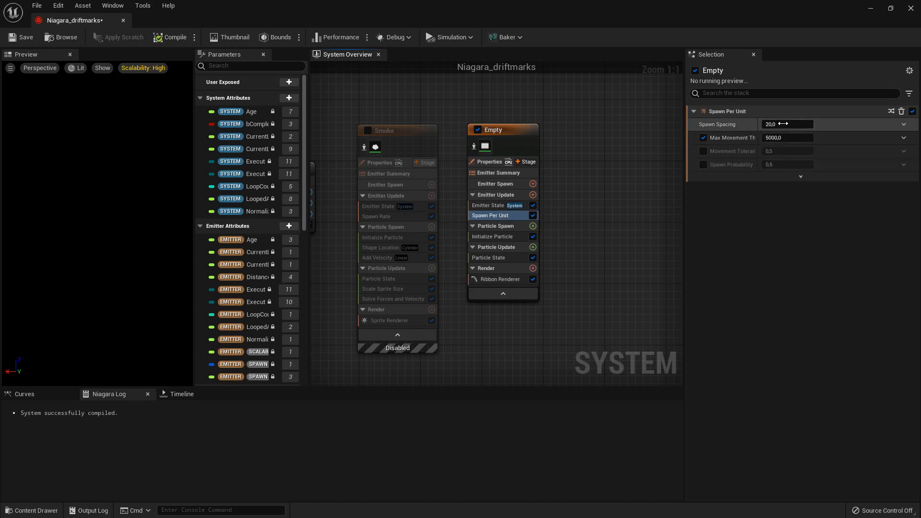
{"action": "key", "text": "Return"}
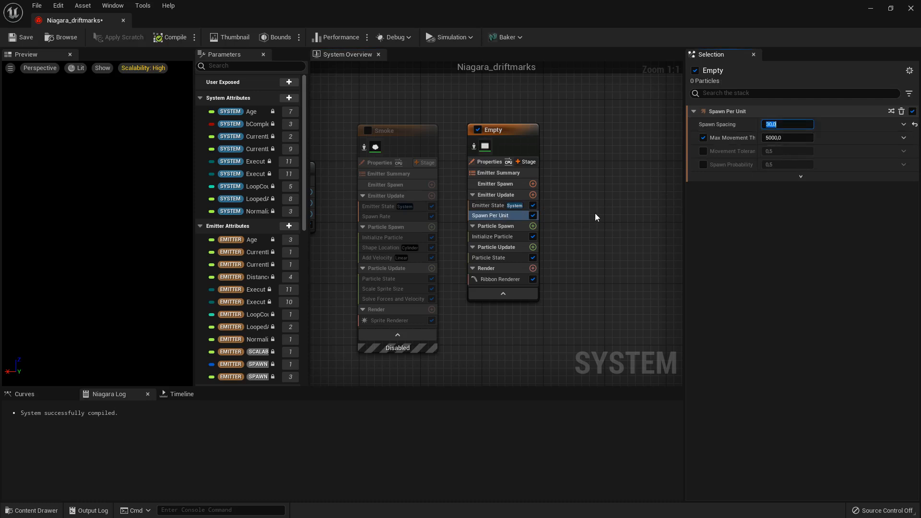
{"action": "left_click", "coordinate": [611, 206]}
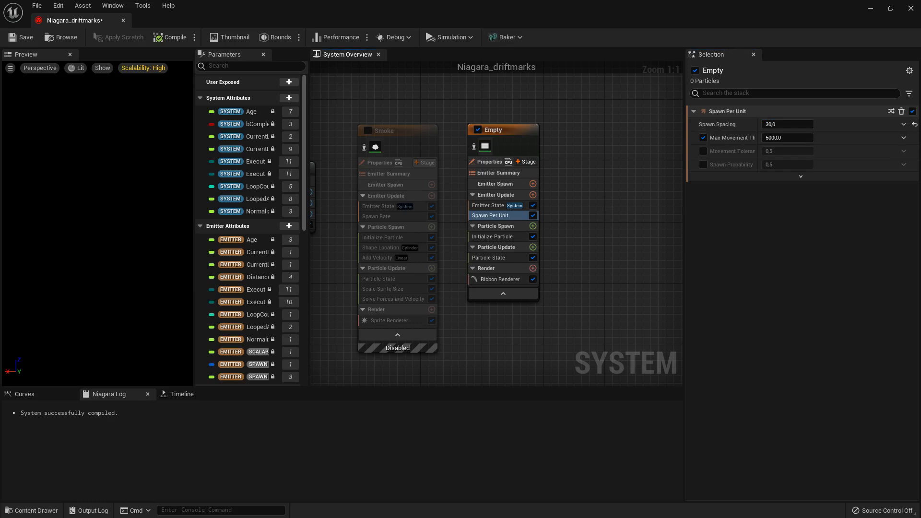
- Switch to the Playground_Map level editor and place a Niagara_driftmarks instance on the checkered floor
{"action": "double_click", "coordinate": [570, 12]}
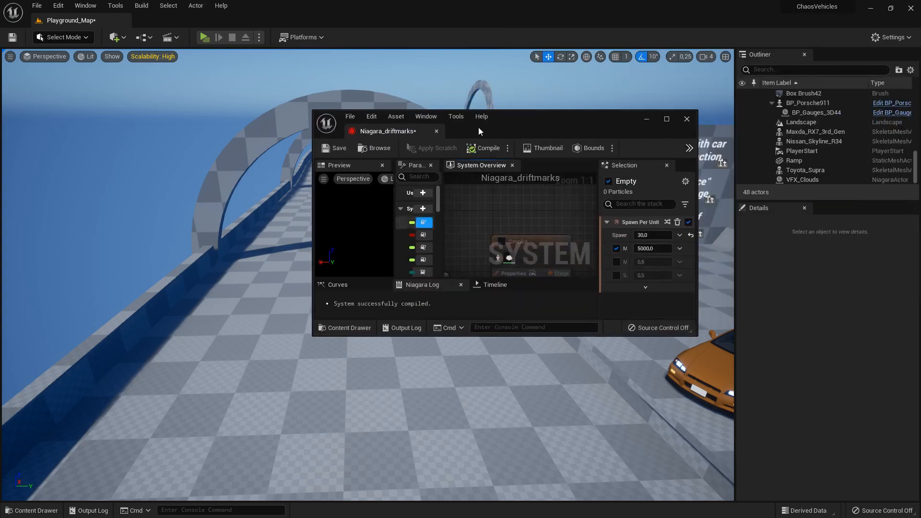
{"action": "left_click", "coordinate": [647, 120]}
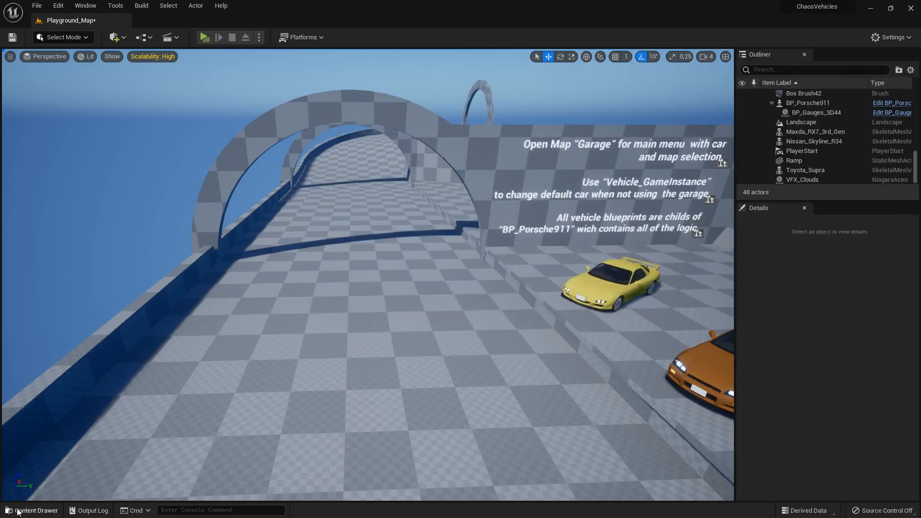
{"action": "left_click", "coordinate": [29, 510]}
{"action": "left_click_drag", "start_coordinate": [221, 398], "coordinate": [355, 341]}
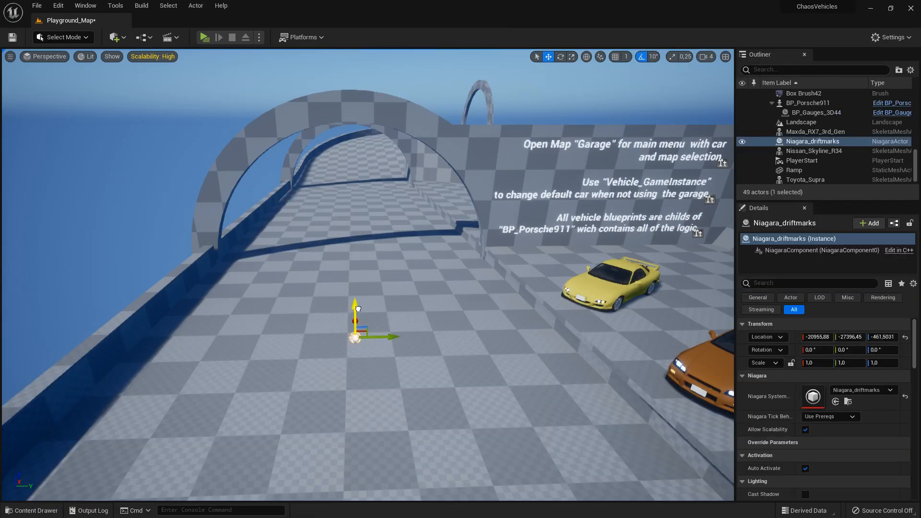
- Move the Niagara_driftmarks actor around just above the floor to test its ribbon trail
{"action": "key", "text": "w"}
{"action": "right_click_drag", "start_coordinate": [403, 346], "coordinate": [360, 358]}
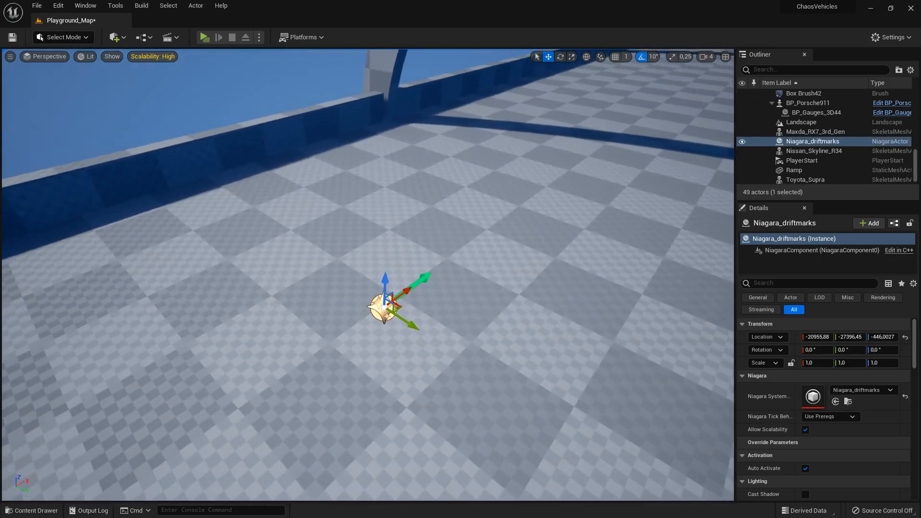
{"action": "mouse_move", "coordinate": [393, 313]}
{"action": "left_mouse_down"}
{"action": "mouse_move", "coordinate": [513, 335]}
{"action": "mouse_move", "coordinate": [431, 298]}
{"action": "mouse_move", "coordinate": [412, 331]}
{"action": "mouse_move", "coordinate": [504, 379]}
{"action": "mouse_move", "coordinate": [506, 416]}
{"action": "mouse_move", "coordinate": [397, 349]}
{"action": "mouse_move", "coordinate": [349, 355]}
{"action": "left_mouse_up"}
{"action": "right_click_drag", "start_coordinate": [500, 394], "coordinate": [511, 375]}
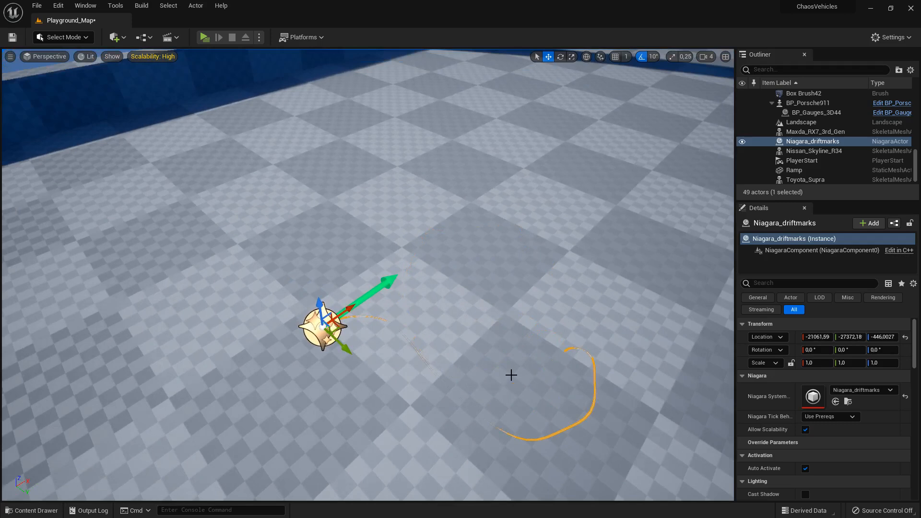
- Delete the test Niagara_driftmarks actor from the level and return to the maximized Niagara_driftmarks editor
{"action": "key", "text": "Delete"}
{"action": "left_click_drag", "start_coordinate": [920, 195], "coordinate": [532, 92]}
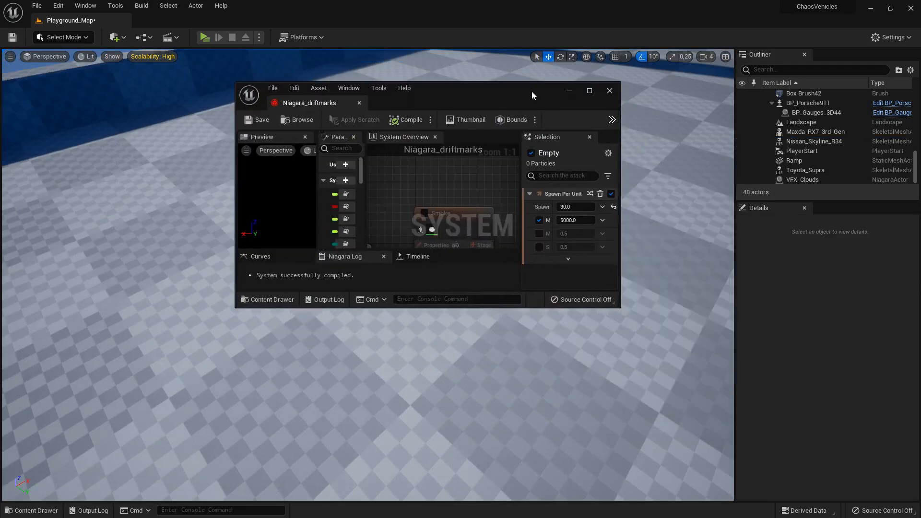
{"action": "left_click", "coordinate": [590, 88]}
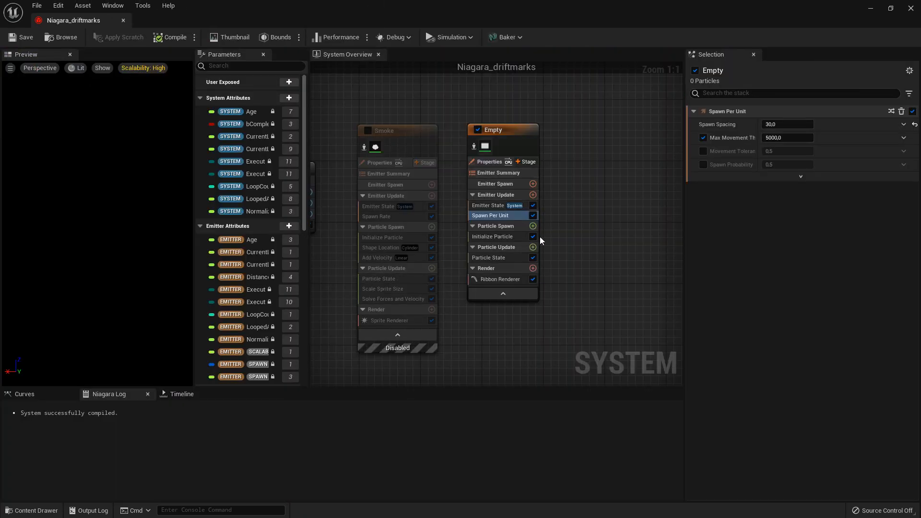
- In the Empty emitter's Initialize Particle module, set Ribbon Width Mode to Direct Set with a width of 30, and Lifetime to 15
{"action": "left_click", "coordinate": [512, 236]}
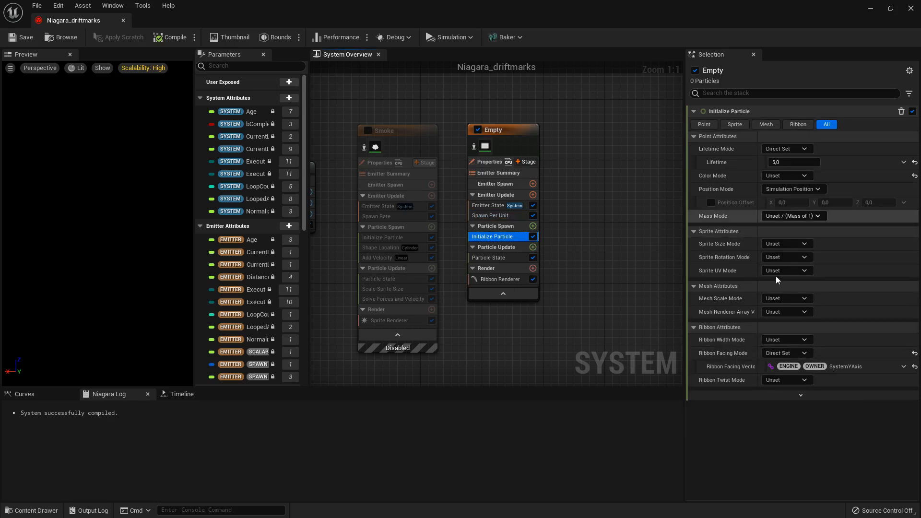
{"action": "left_click", "coordinate": [800, 125]}
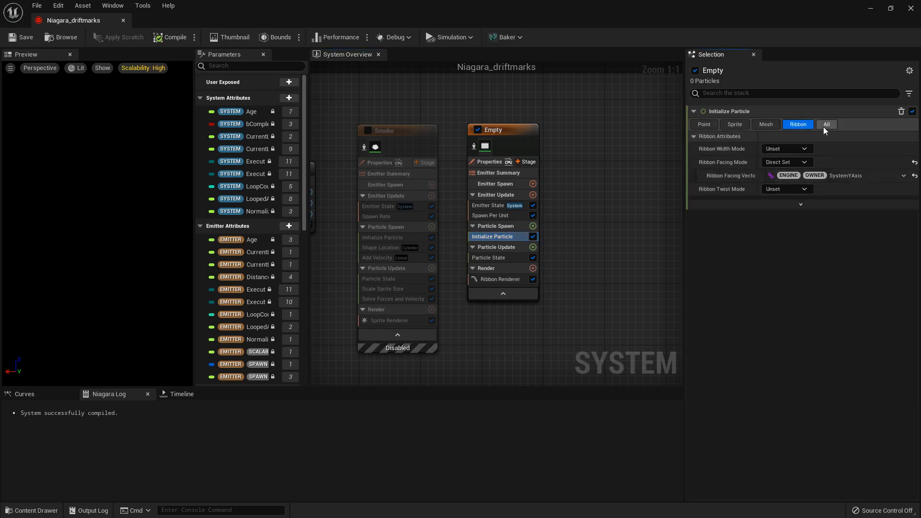
{"action": "left_click", "coordinate": [825, 124]}
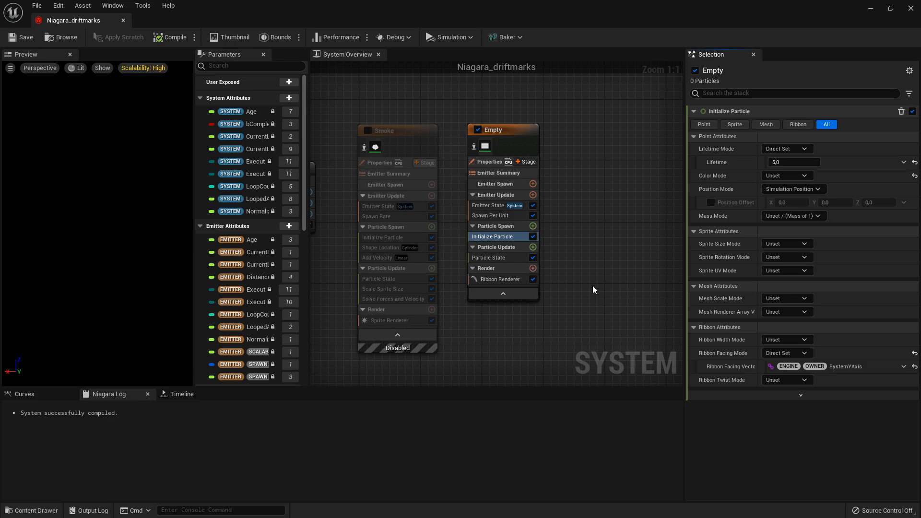
{"action": "left_click", "coordinate": [776, 342]}
{"action": "left_click", "coordinate": [775, 362]}
{"action": "left_click", "coordinate": [789, 354]}
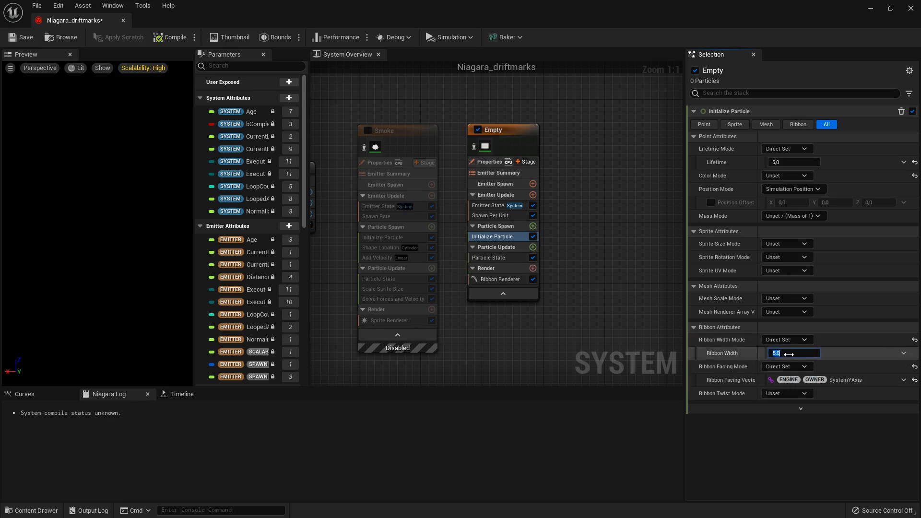
{"action": "type", "text": "30"}
{"action": "key", "text": "Return"}
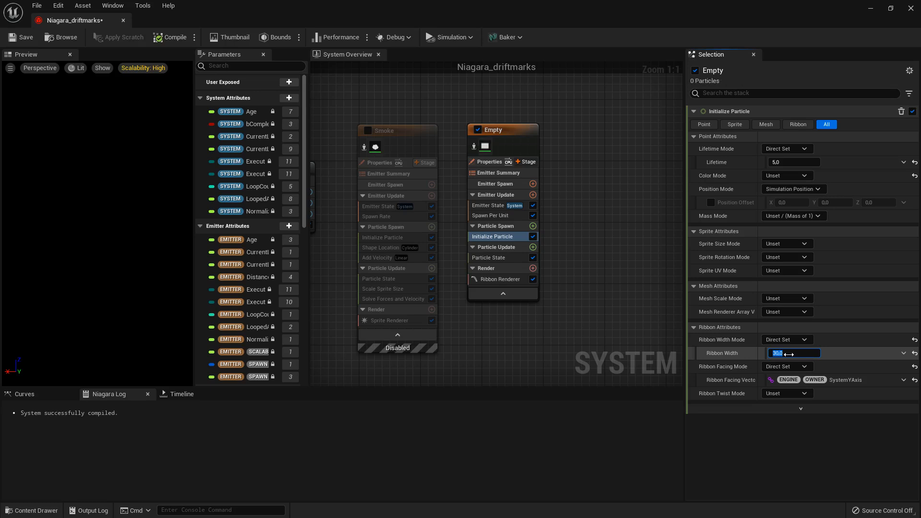
{"action": "left_click", "coordinate": [796, 163]}
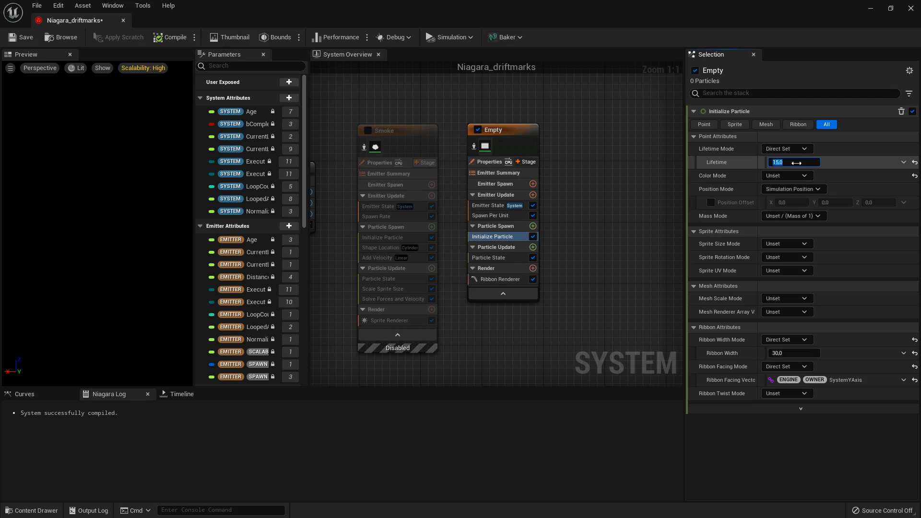
{"action": "key", "text": "Return"}
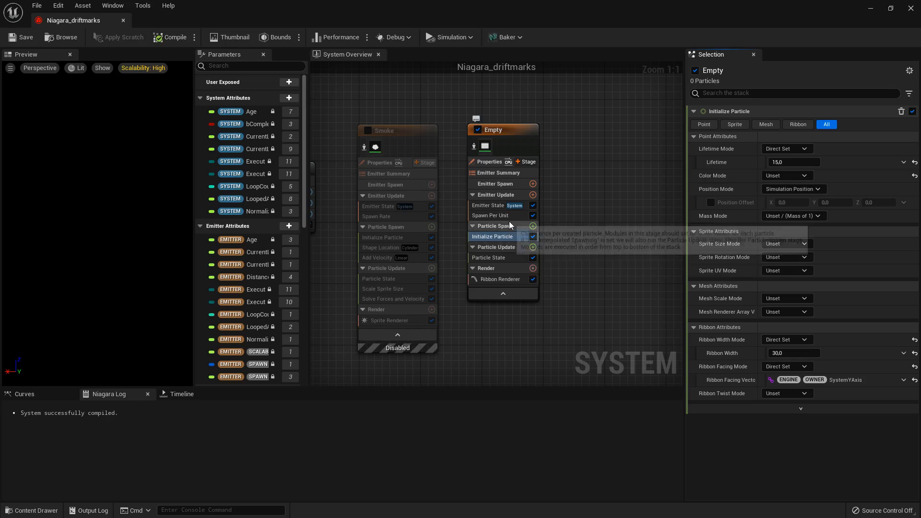
- Set the Color Mode of the Empty emitter's Initialize Particle module to Direct Set
{"action": "left_click", "coordinate": [493, 217]}
{"action": "left_click", "coordinate": [492, 207]}
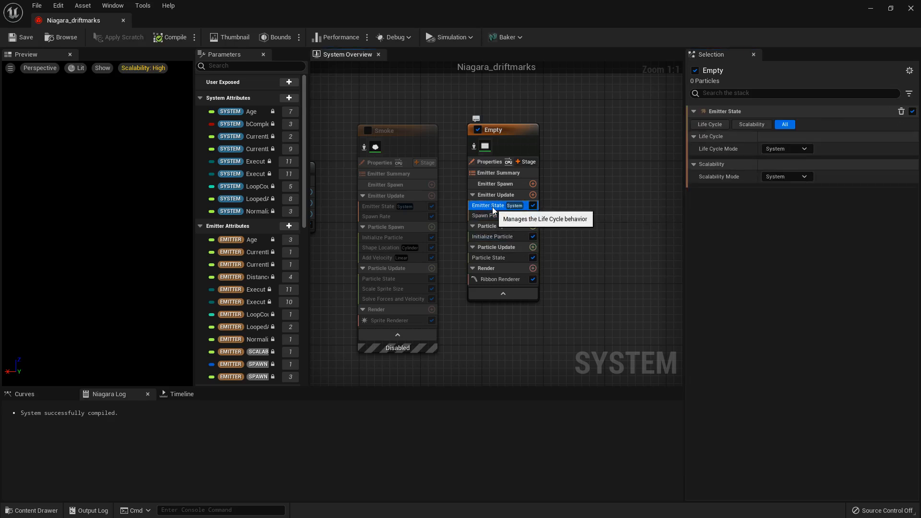
{"action": "left_click", "coordinate": [497, 240]}
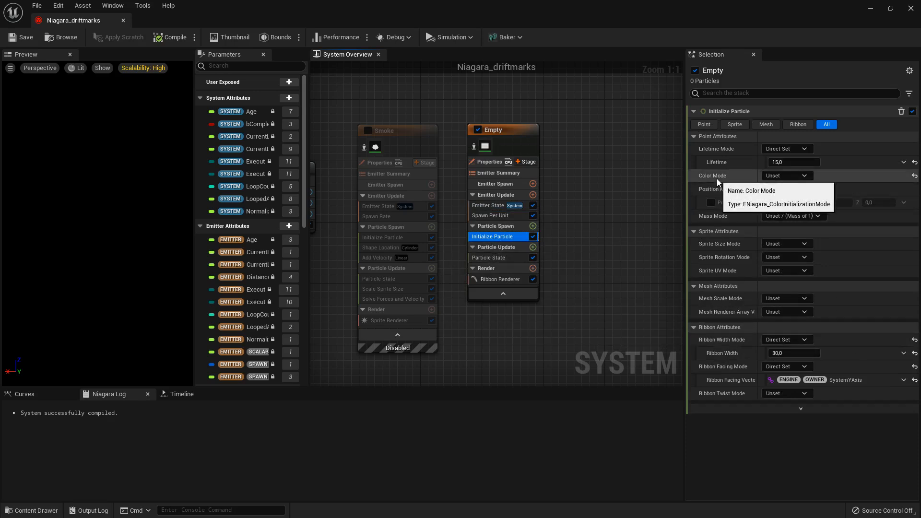
{"action": "left_click", "coordinate": [782, 177]}
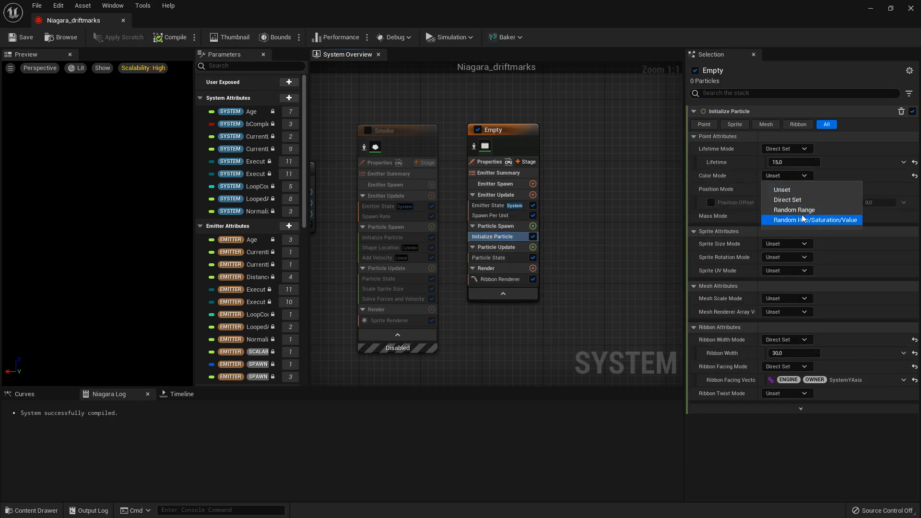
{"action": "left_click", "coordinate": [793, 202]}
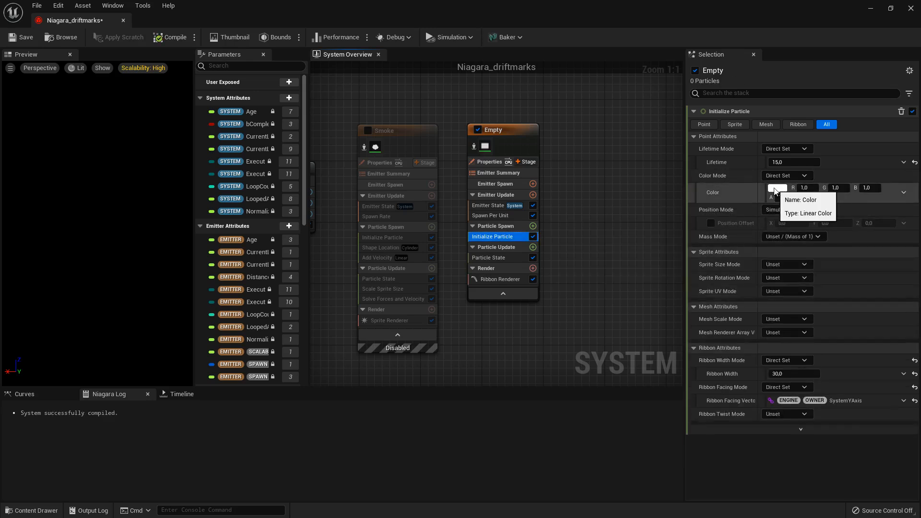
- Set the Empty emitter's particle color to dark grey, with R, G and B at 0.015625 and alpha 0.95
{"action": "left_click", "coordinate": [777, 188]}
{"action": "left_click_drag", "start_coordinate": [707, 295], "coordinate": [713, 317]}
{"action": "left_click", "coordinate": [614, 399]}
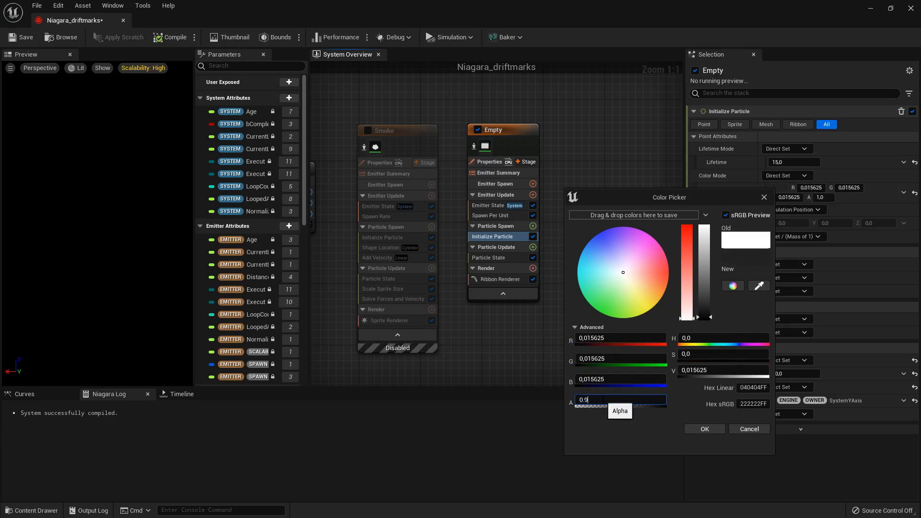
{"action": "left_click", "coordinate": [705, 429]}
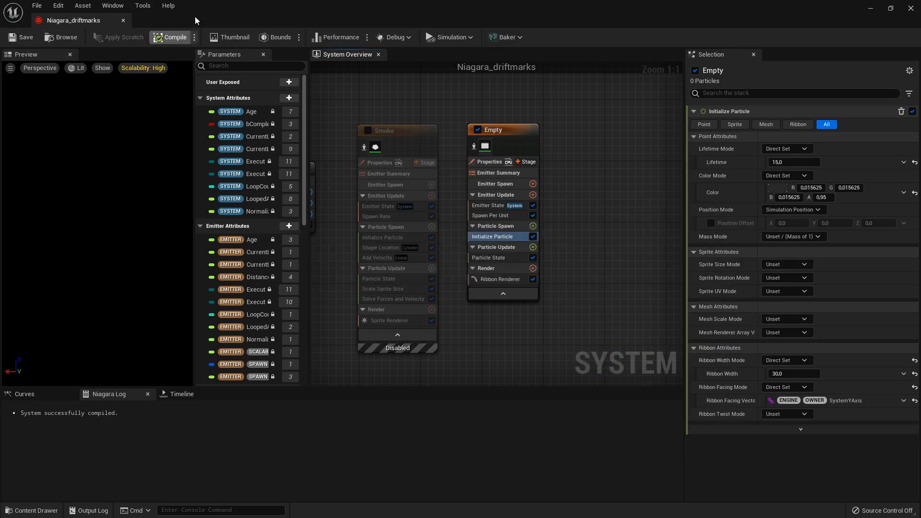
- Move the Niagara_driftmarks editor window aside and place a test Niagara_driftmarks actor from the Tutorial folder on the level floor
{"action": "left_click_drag", "start_coordinate": [295, 9], "coordinate": [920, 199]}
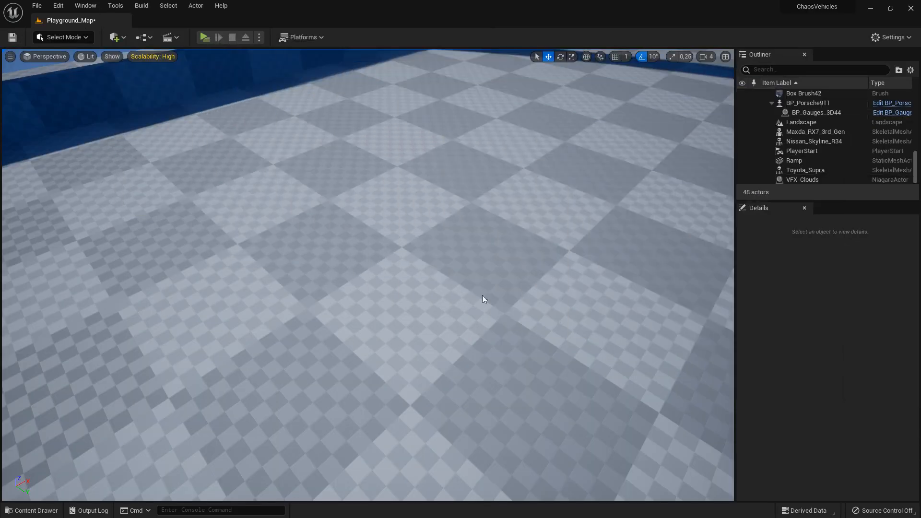
{"action": "left_click", "coordinate": [31, 510]}
{"action": "left_click_drag", "start_coordinate": [219, 401], "coordinate": [356, 242]}
{"action": "right_click_drag", "start_coordinate": [445, 337], "coordinate": [426, 336]}
{"action": "key", "text": "s"}
- Move the placed Niagara_driftmarks actor across the floor to check the dark skid ribbon from several angles
{"action": "mouse_move", "coordinate": [396, 257]}
{"action": "left_mouse_down"}
{"action": "mouse_move", "coordinate": [564, 226]}
{"action": "mouse_move", "coordinate": [613, 278]}
{"action": "mouse_move", "coordinate": [562, 355]}
{"action": "mouse_move", "coordinate": [389, 381]}
{"action": "mouse_move", "coordinate": [212, 324]}
{"action": "mouse_move", "coordinate": [209, 274]}
{"action": "mouse_move", "coordinate": [263, 195]}
{"action": "mouse_move", "coordinate": [269, 131]}
{"action": "mouse_move", "coordinate": [260, 104]}
{"action": "left_mouse_up"}
{"action": "right_click_drag", "start_coordinate": [276, 136], "coordinate": [336, 225]}
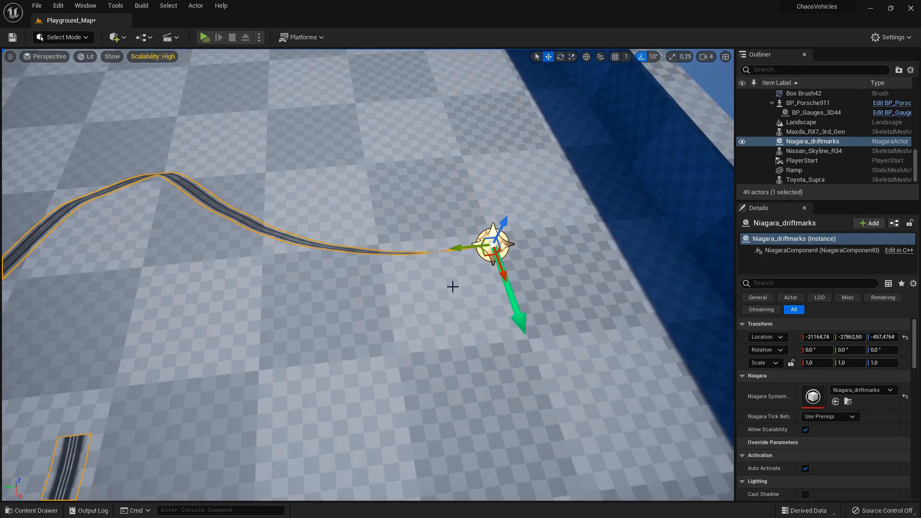
{"action": "scroll", "coordinate": [453, 287], "scroll_direction": "down", "scroll_amount": 5}
{"action": "mouse_move", "coordinate": [438, 269]}
{"action": "left_mouse_down"}
{"action": "mouse_move", "coordinate": [452, 298]}
{"action": "mouse_move", "coordinate": [463, 422]}
{"action": "left_mouse_up"}
{"action": "key", "text": "f"}
{"action": "right_click_drag", "start_coordinate": [462, 422], "coordinate": [710, 408]}
{"action": "key", "text": "w"}
{"action": "key", "text": "a"}
{"action": "key", "text": "s"}
{"action": "right_click_drag", "start_coordinate": [426, 379], "coordinate": [423, 345]}
{"action": "key", "text": "d"}
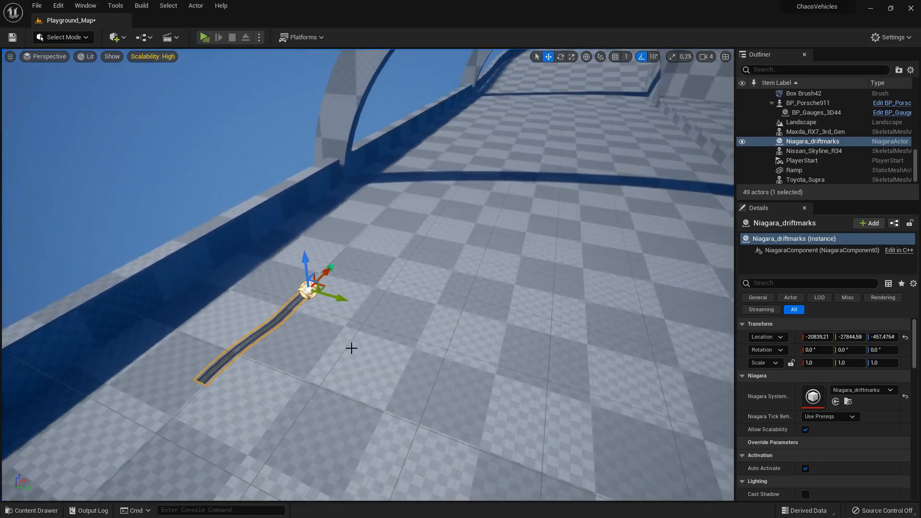
{"action": "right_click_drag", "start_coordinate": [356, 344], "coordinate": [347, 342]}
- Remove the test Niagara_driftmarks actor from the level, and bring back the Niagara_driftmarks editor maximized
{"action": "key", "text": "Delete"}
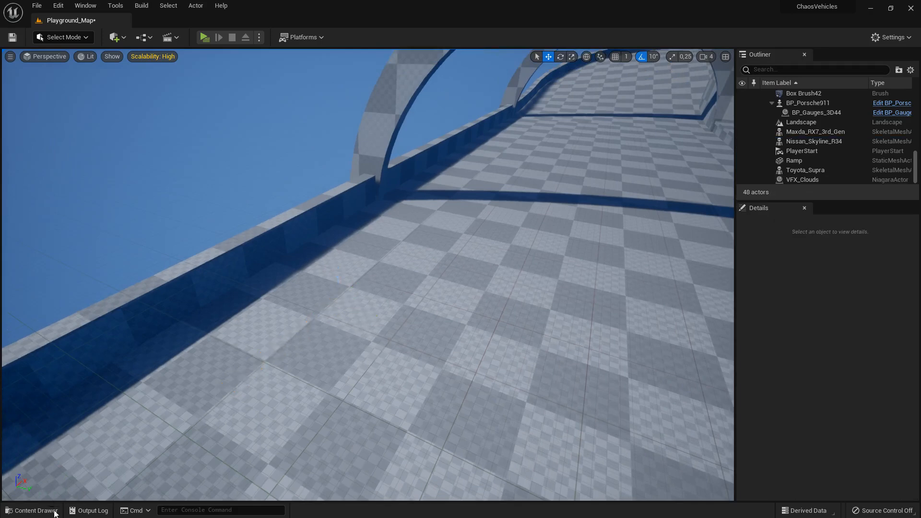
{"action": "left_click_drag", "start_coordinate": [919, 206], "coordinate": [487, 137]}
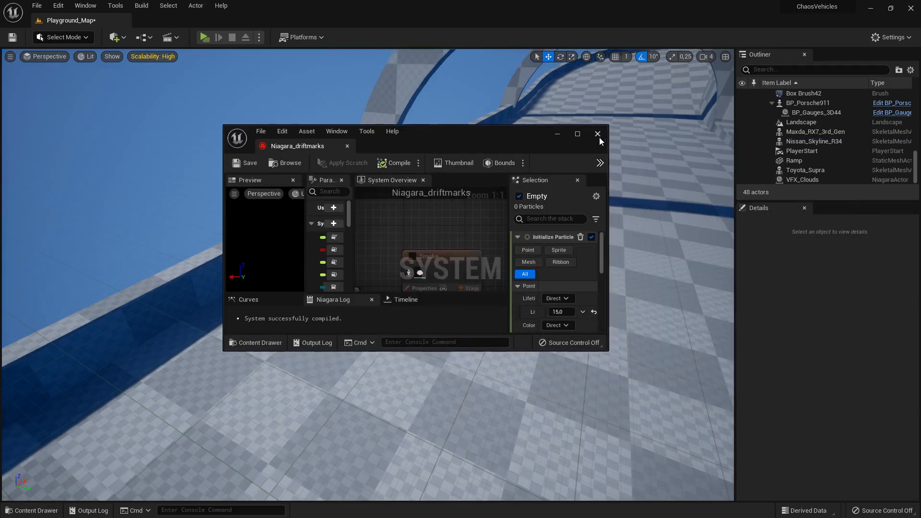
{"action": "left_click", "coordinate": [578, 135]}
- Enable the Smoke emitter alongside the Empty emitter and save the Niagara_driftmarks system
{"action": "left_click", "coordinate": [368, 132]}
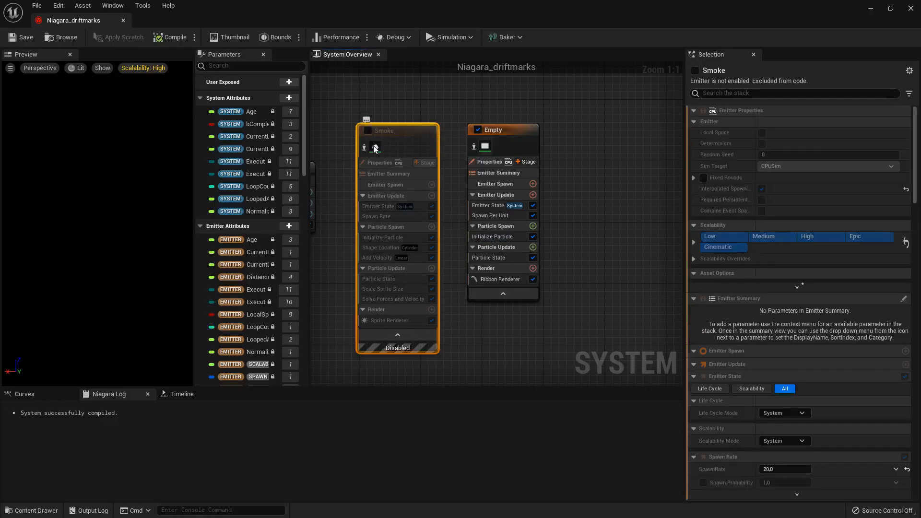
{"action": "left_click", "coordinate": [368, 131]}
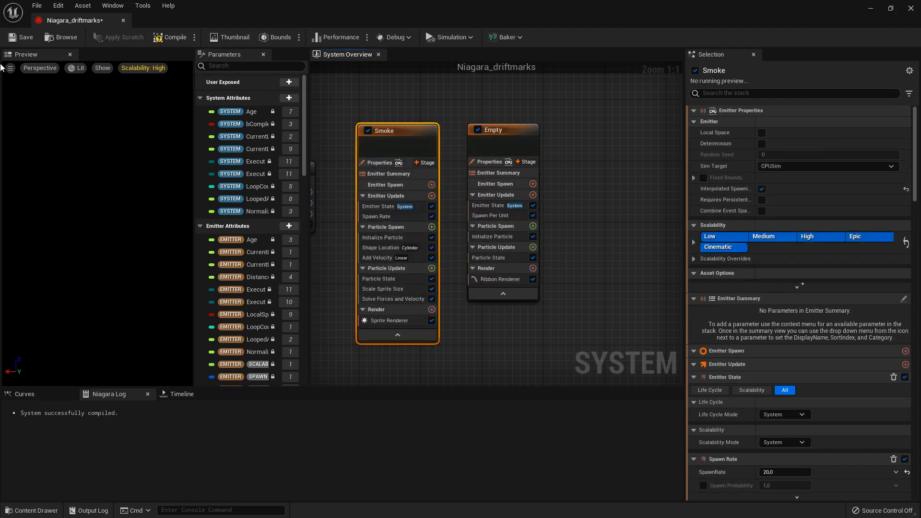
{"action": "left_click", "coordinate": [19, 41]}
- Move the editor window aside, place a Niagara_driftmarks actor on the level floor and raise it slightly
{"action": "left_click_drag", "start_coordinate": [240, 5], "coordinate": [920, 163]}
{"action": "left_click", "coordinate": [31, 510]}
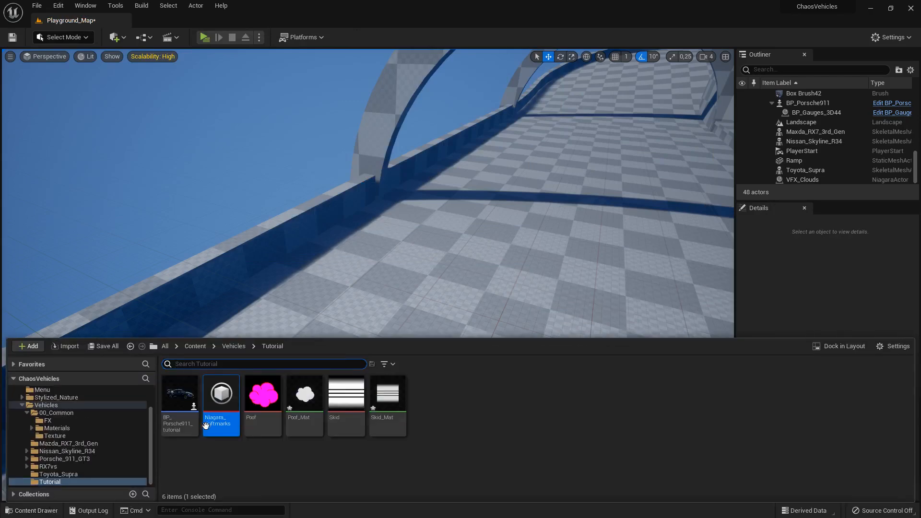
{"action": "left_click_drag", "start_coordinate": [220, 422], "coordinate": [430, 300]}
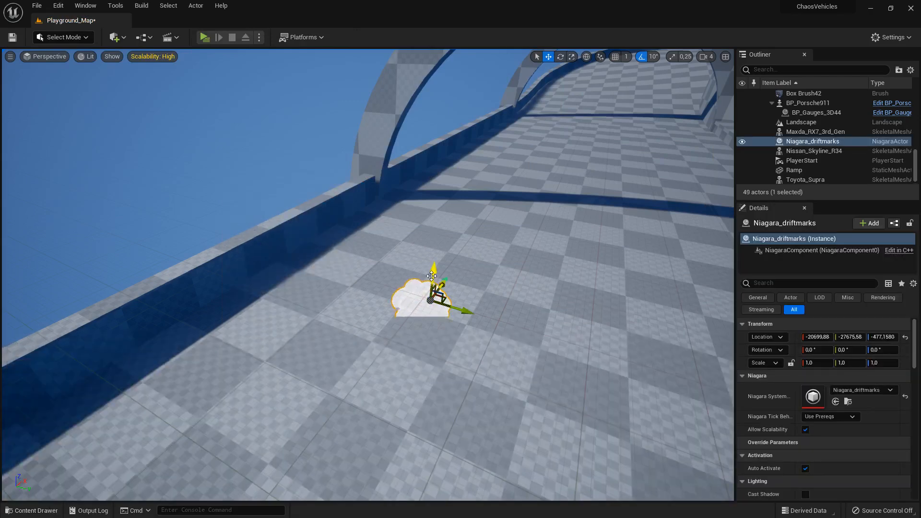
{"action": "left_click_drag", "start_coordinate": [440, 242], "coordinate": [440, 239]}
- Move the Niagara_driftmarks actor back and forth along the floor to test the smoke and skid ribbon together
{"action": "right_click_drag", "start_coordinate": [440, 240], "coordinate": [312, 230]}
{"action": "key", "text": "d"}
{"action": "mouse_move", "coordinate": [476, 302]}
{"action": "left_mouse_down"}
{"action": "mouse_move", "coordinate": [567, 312]}
{"action": "mouse_move", "coordinate": [528, 359]}
{"action": "mouse_move", "coordinate": [238, 320]}
{"action": "mouse_move", "coordinate": [194, 326]}
{"action": "left_mouse_up"}
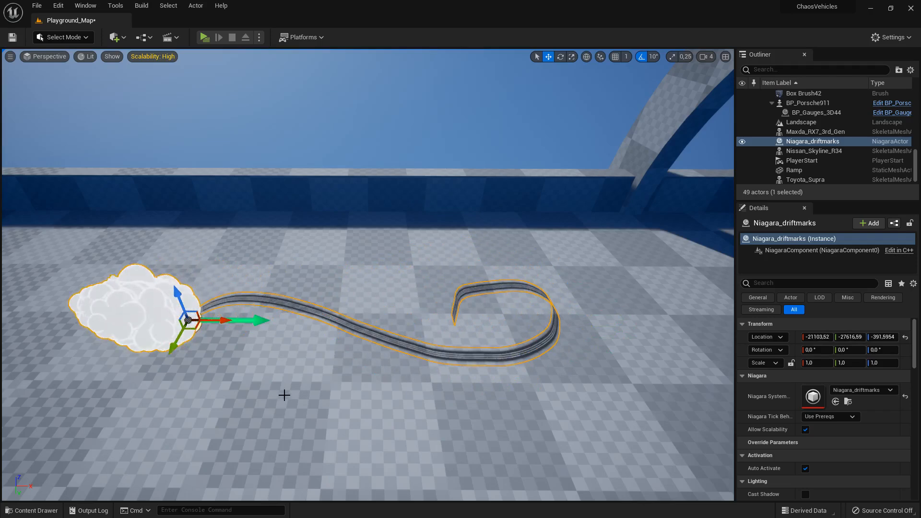
{"action": "mouse_move", "coordinate": [195, 323]}
{"action": "left_mouse_down"}
{"action": "mouse_move", "coordinate": [240, 365]}
{"action": "mouse_move", "coordinate": [468, 435]}
{"action": "mouse_move", "coordinate": [661, 355]}
{"action": "mouse_move", "coordinate": [678, 327]}
{"action": "left_mouse_up"}
{"action": "key", "text": "a"}
{"action": "right_click_drag", "start_coordinate": [557, 402], "coordinate": [662, 405]}
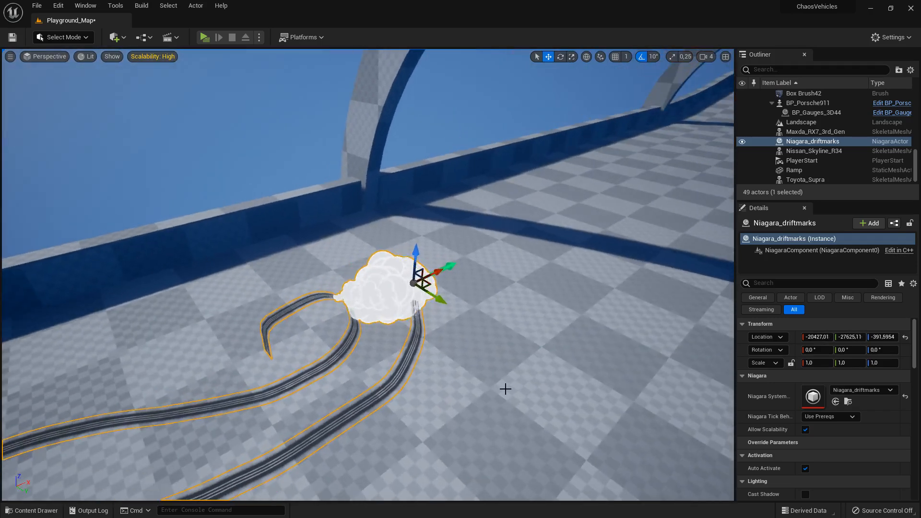
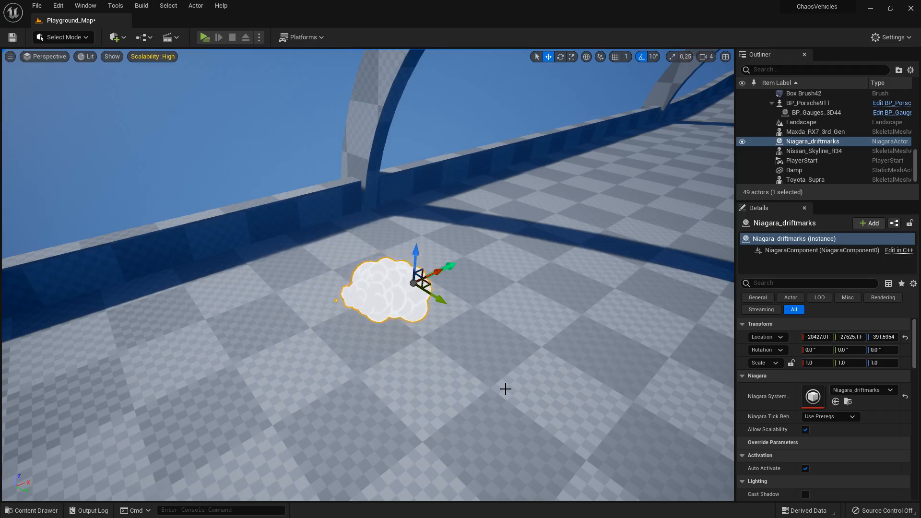
- Delete the test Niagara_driftmarks actor from the level and start playing the level
{"action": "right_click_drag", "start_coordinate": [505, 389], "coordinate": [505, 389]}
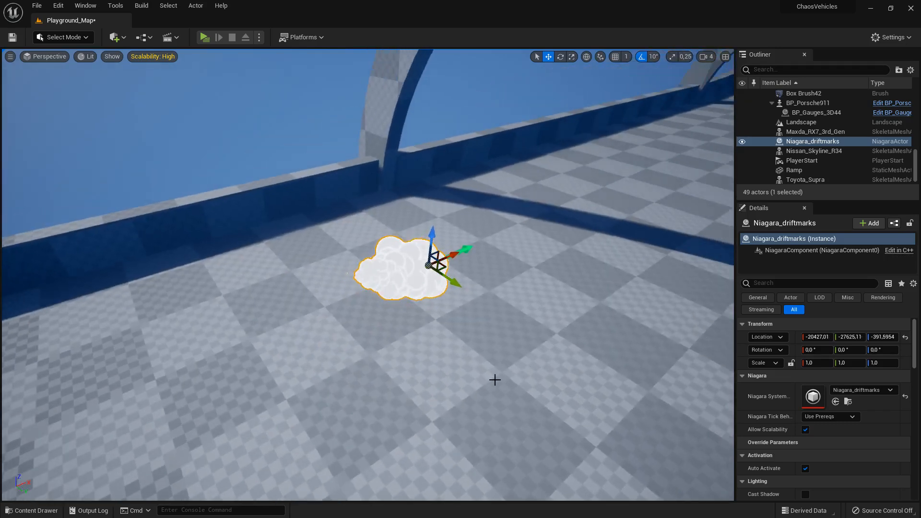
{"action": "key", "text": "Delete"}
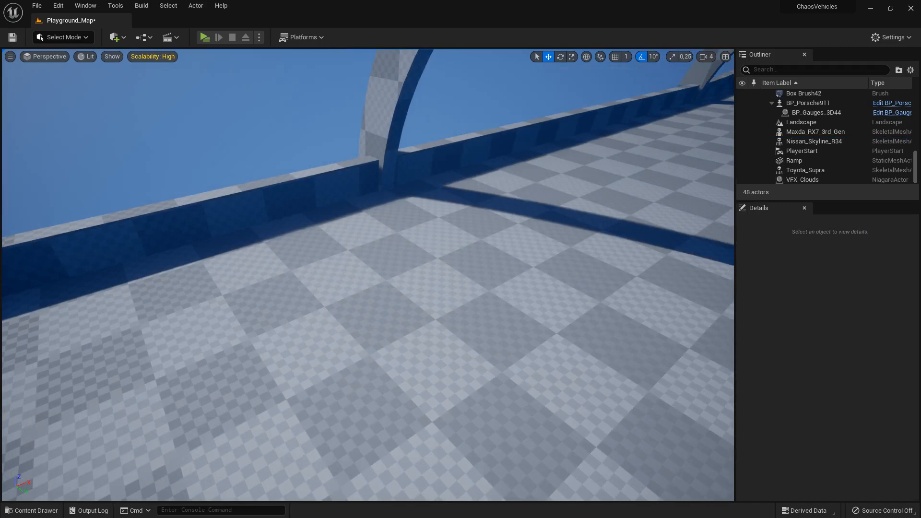
{"action": "left_click", "coordinate": [204, 37]}
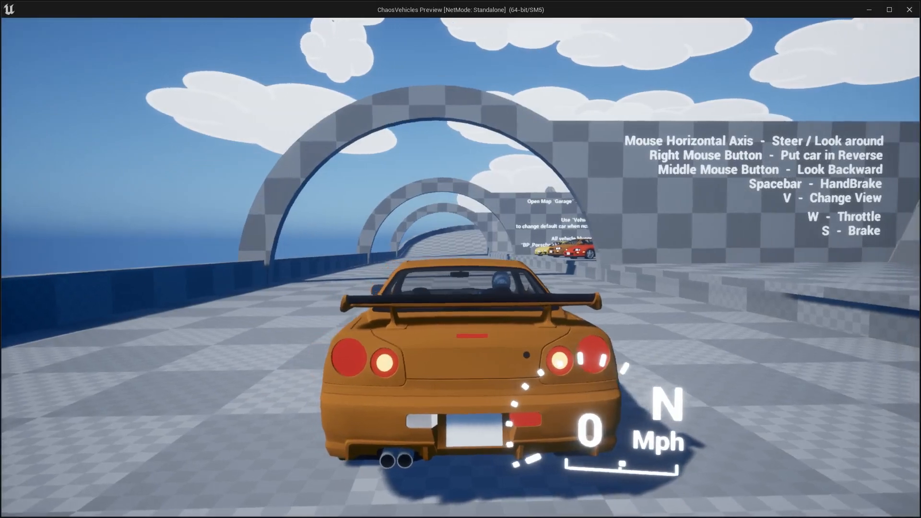
- Drive the orange car through the arches onto the open floor, using handbrake turns to test the smoke and skid marks
{"action": "key", "text": "w"}
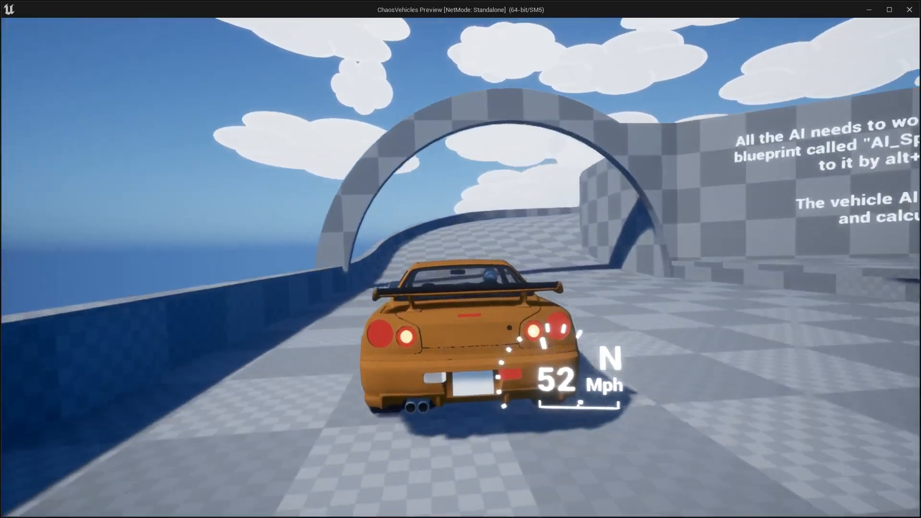
{"action": "key", "text": "d"}
{"action": "key", "text": "space"}
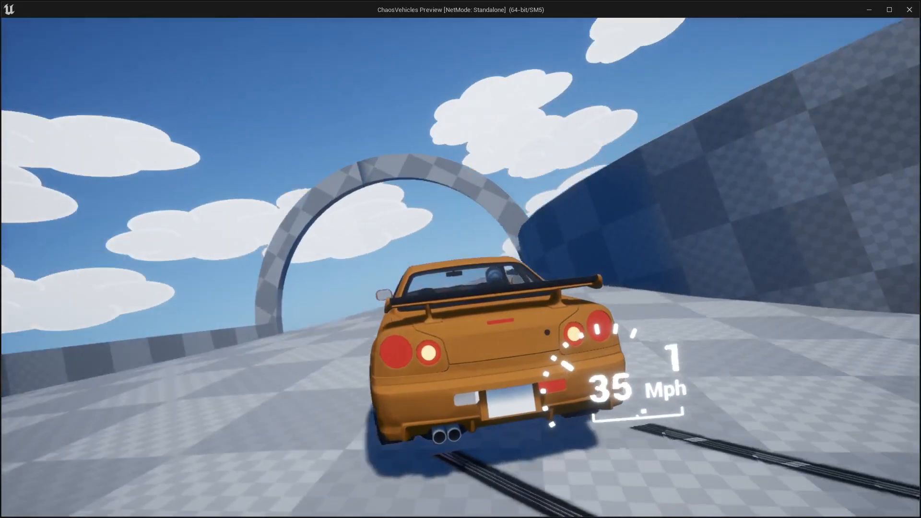
{"action": "key", "text": "d"}
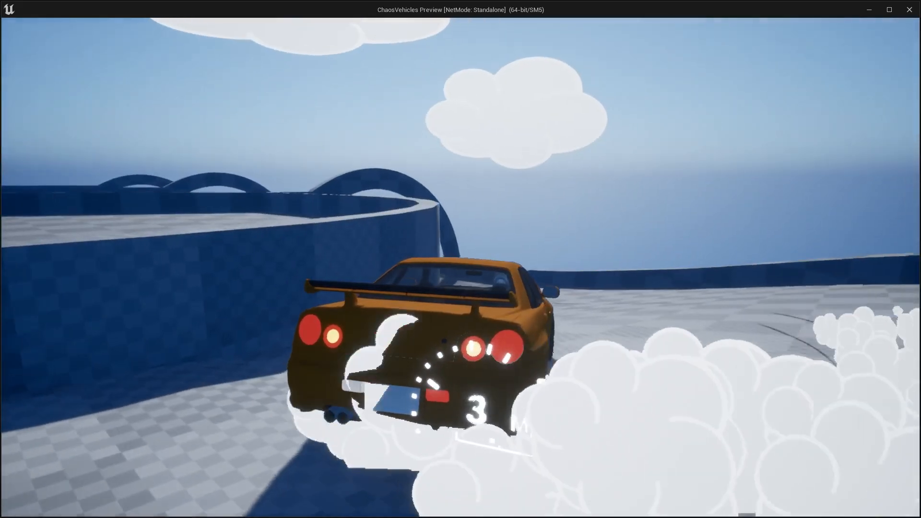
{"action": "key", "text": "w"}
{"action": "key", "text": "d"}
{"action": "key", "text": "w"}
{"action": "key", "text": "d"}
{"action": "key", "text": "w"}
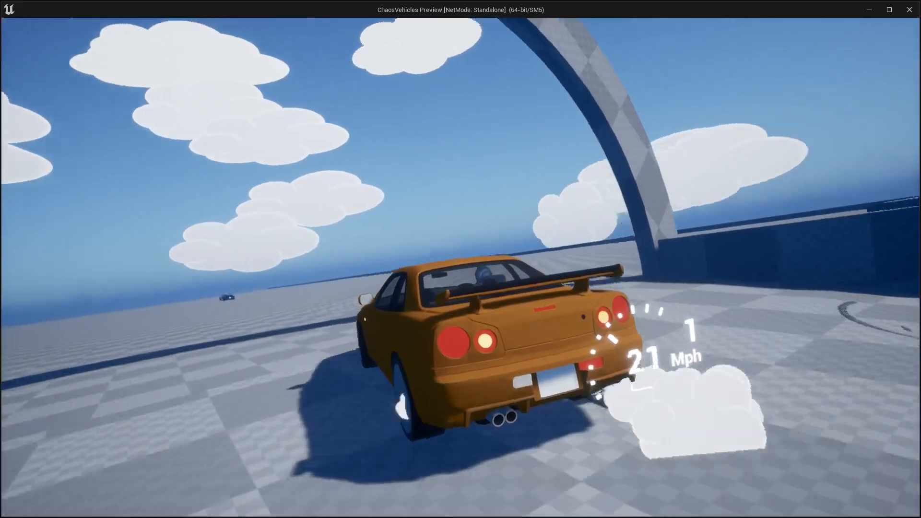
{"action": "key", "text": "w"}
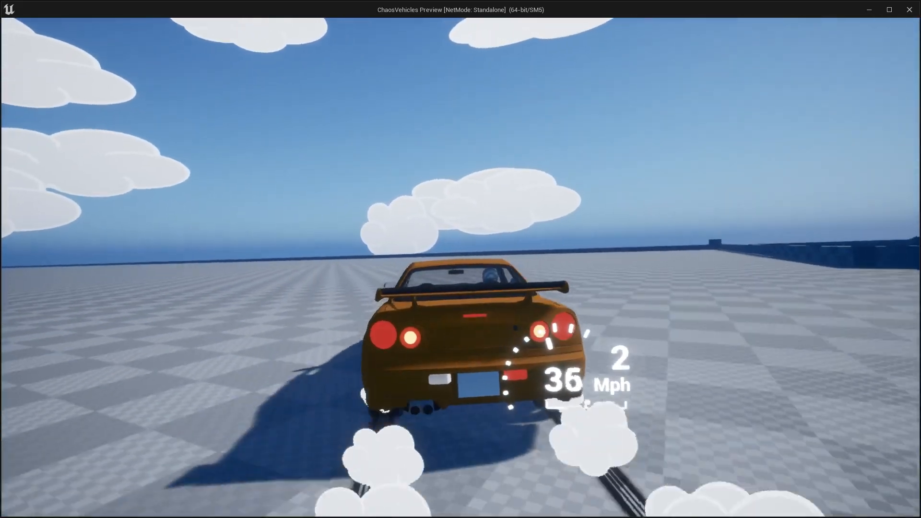
{"action": "key", "text": "w"}
{"action": "key", "text": "a"}
{"action": "key", "text": "space"}
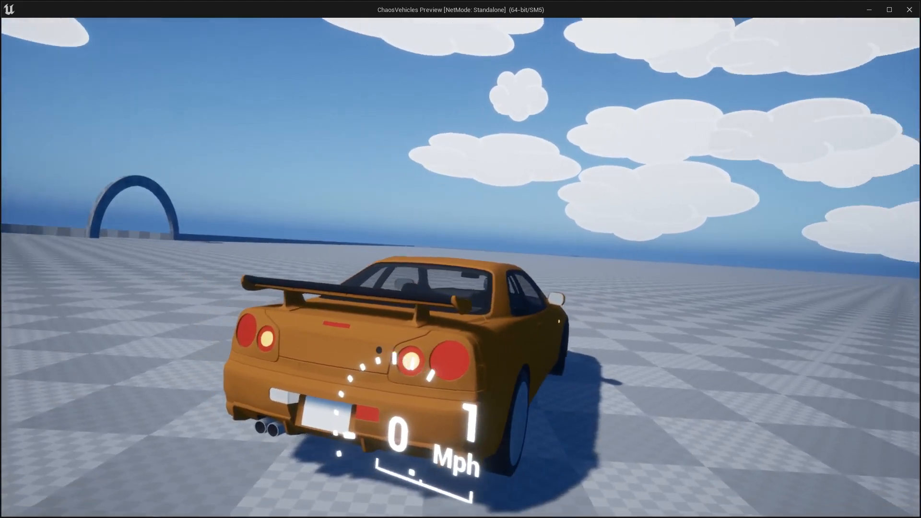
- Accelerate, brake and steer the car in both directions on the open floor to check the tyre smoke and skid trails
{"action": "key", "text": "w"}
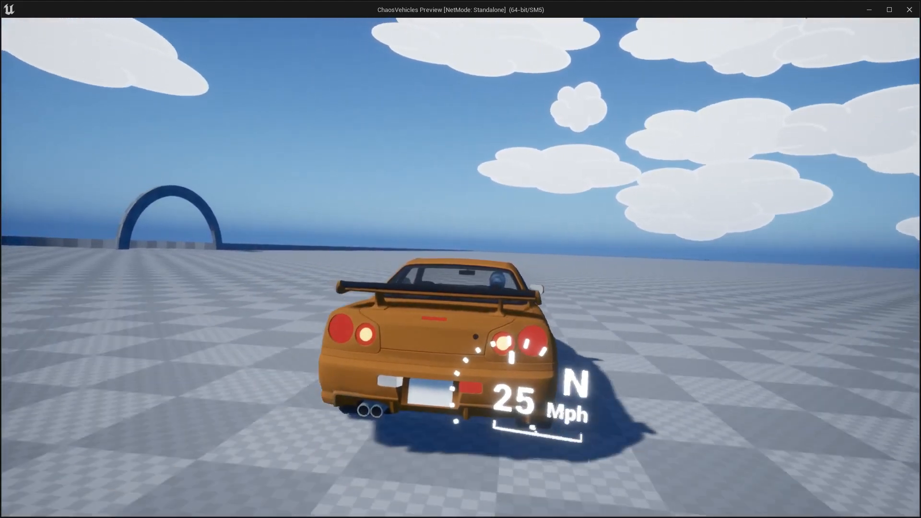
{"action": "key", "text": "d"}
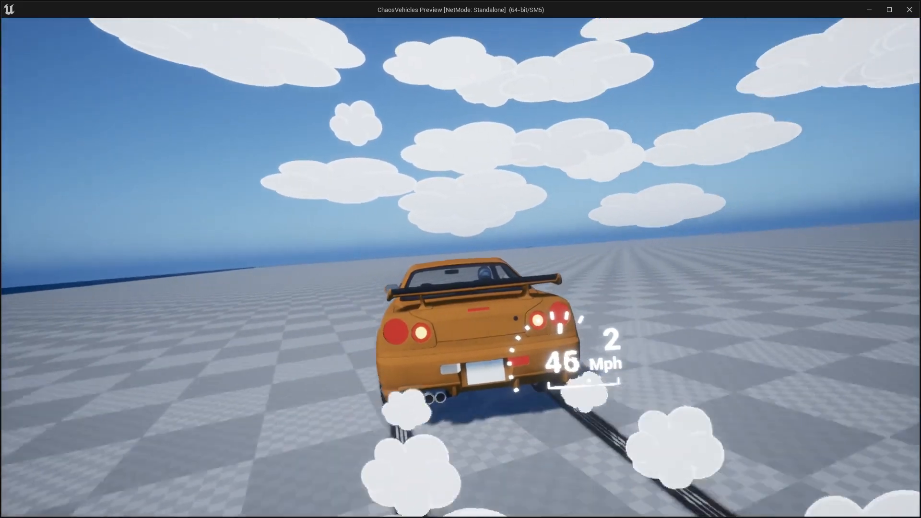
{"action": "key", "text": "s"}
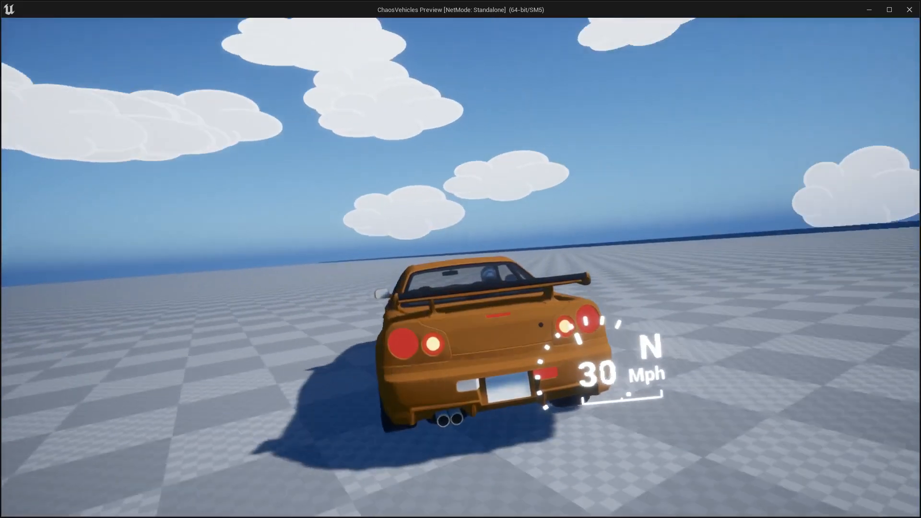
{"action": "key", "text": "w"}
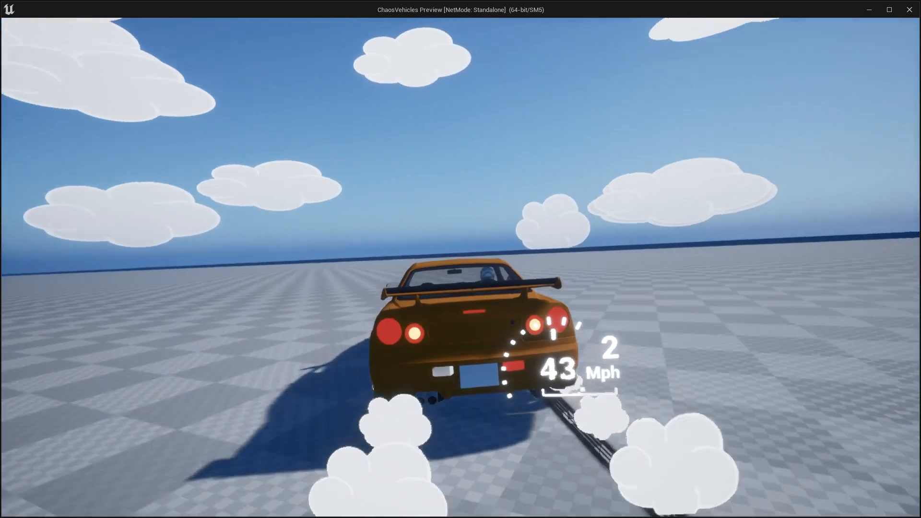
{"action": "key", "text": "a"}
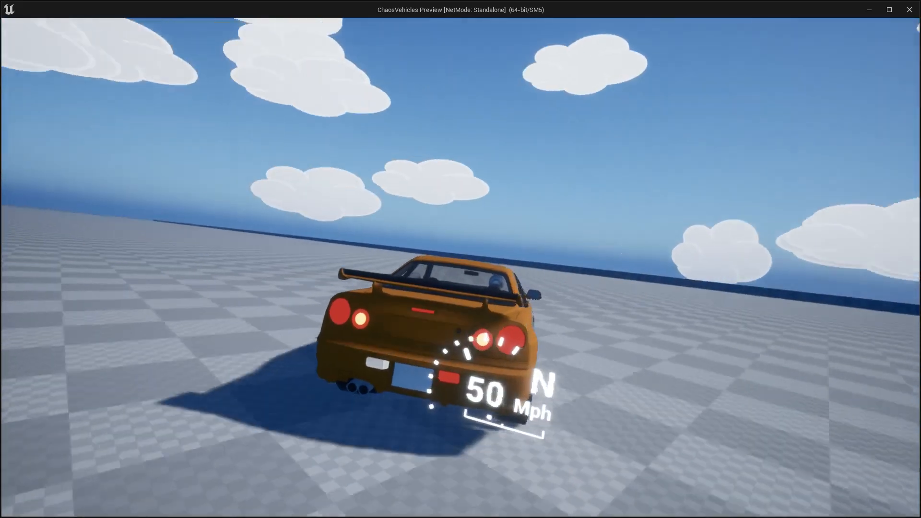
{"action": "key", "text": "w"}
{"action": "key", "text": "w"}
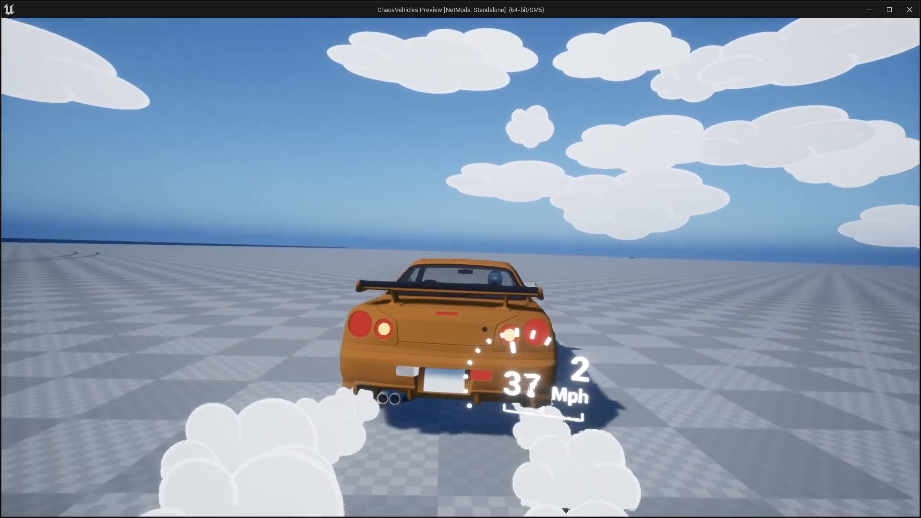
{"action": "key", "text": "a"}
{"action": "key", "text": "space"}
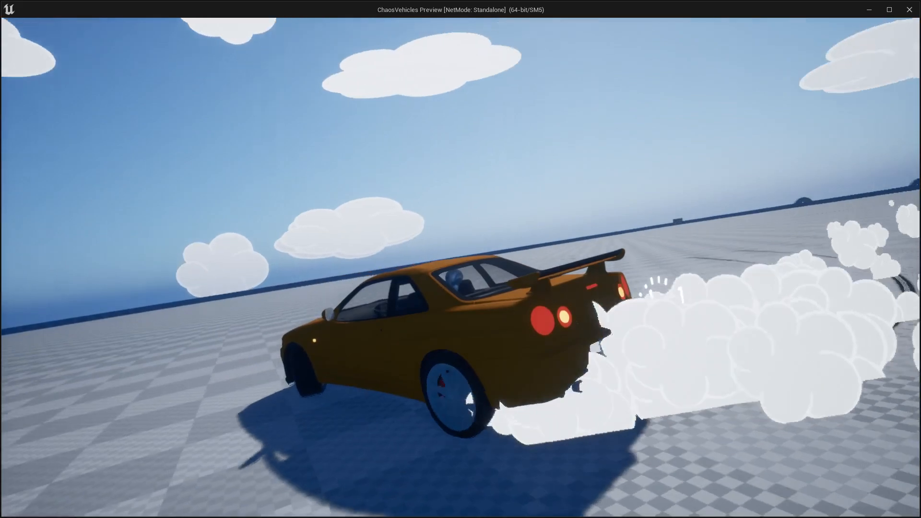
- Drift the car at higher speed with the handbrake to examine the smoke and marks, and end the play session
{"action": "key", "text": "w"}
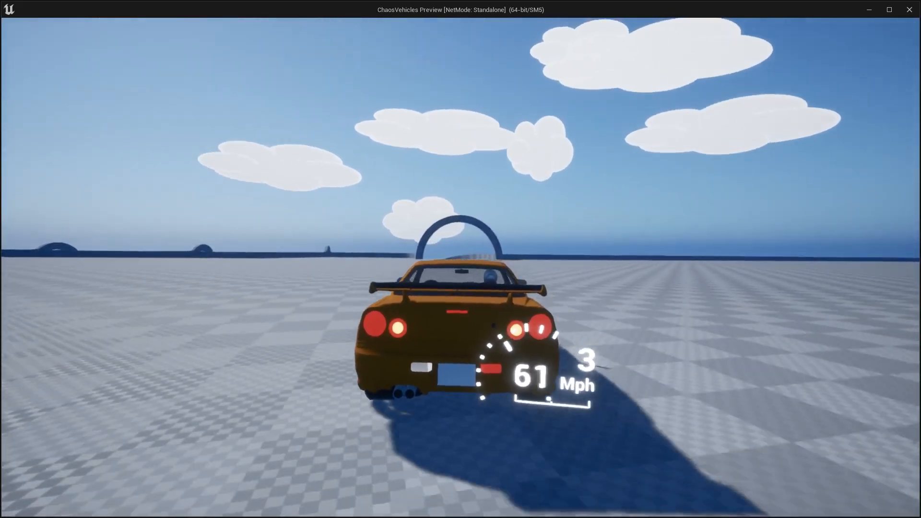
{"action": "key", "text": "a"}
{"action": "key", "text": "space"}
{"action": "key", "text": "w"}
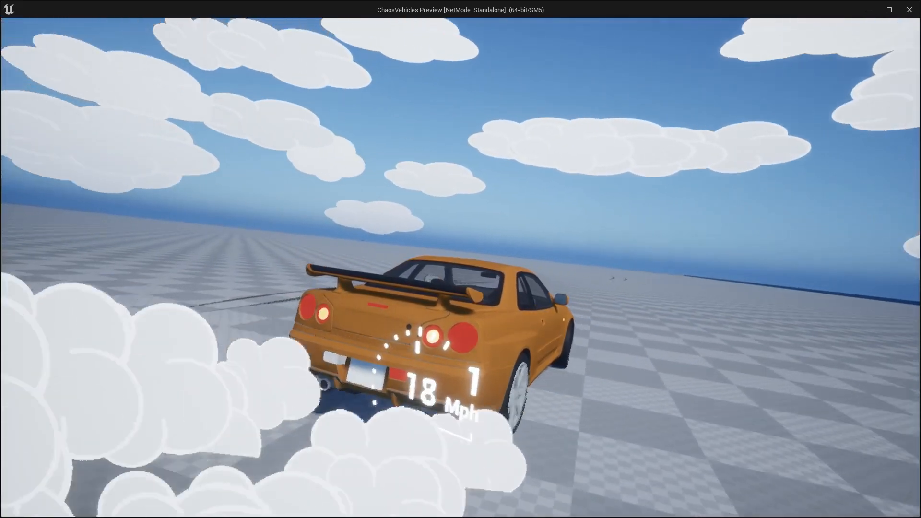
{"action": "key", "text": "space"}
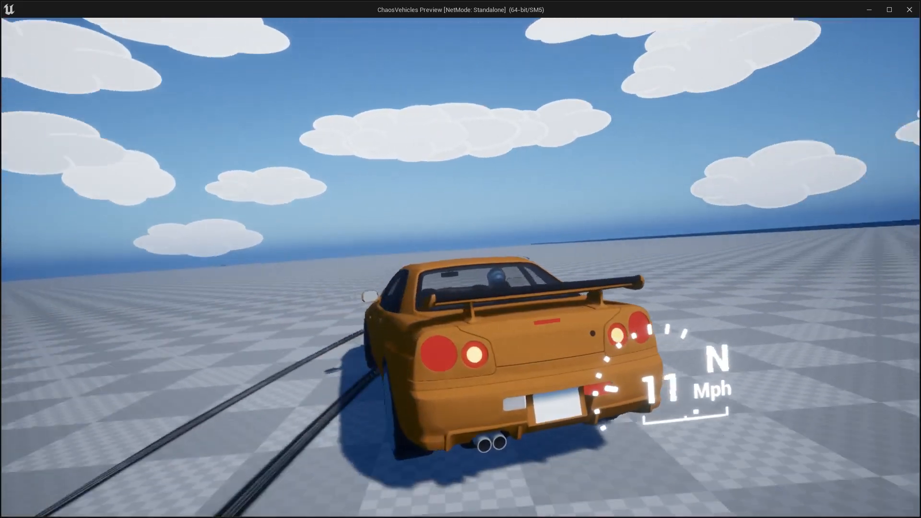
{"action": "key", "text": "s"}
{"action": "key", "text": "w"}
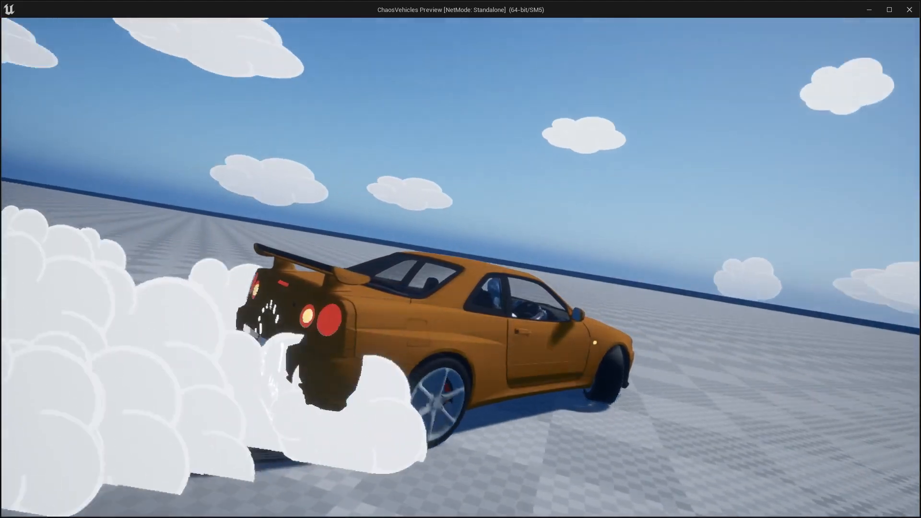
{"action": "key", "text": "Escape"}
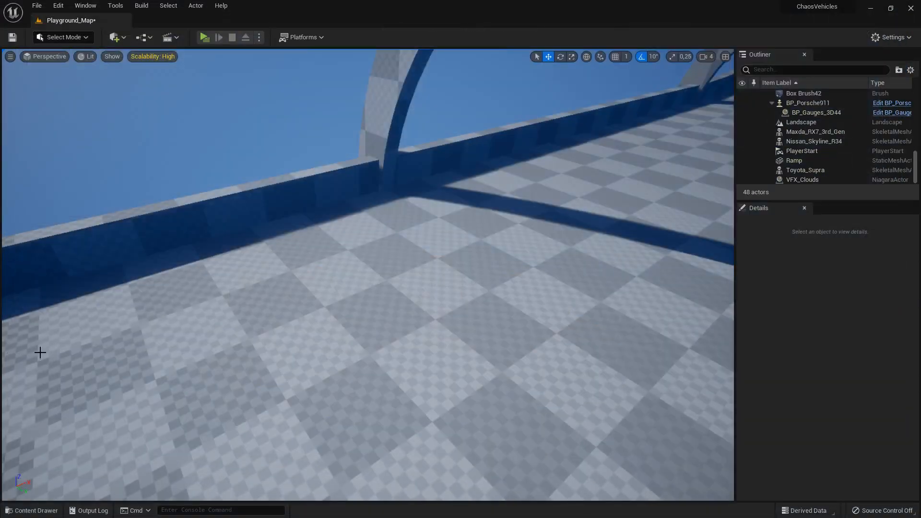
- Open the BP_Porsche911 blueprint from the Porsche_911_GT3 folder
{"action": "left_click", "coordinate": [38, 510]}
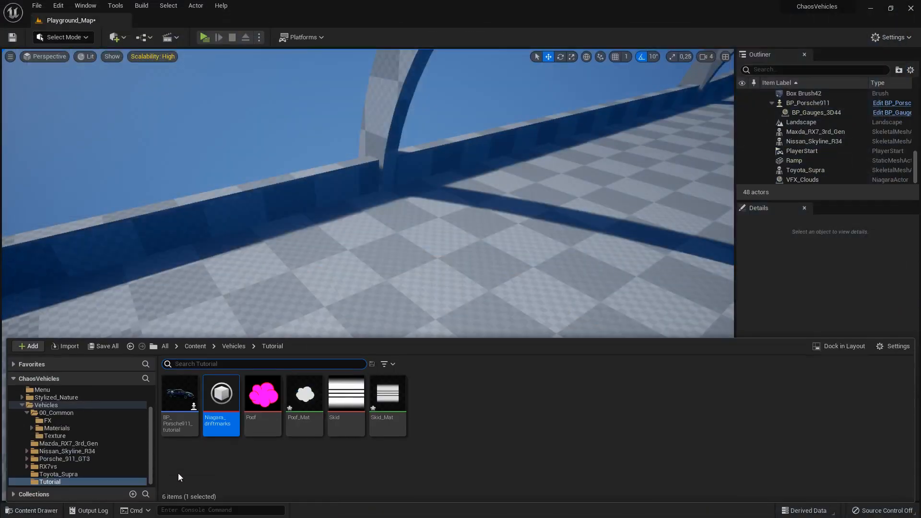
{"action": "left_click", "coordinate": [62, 459]}
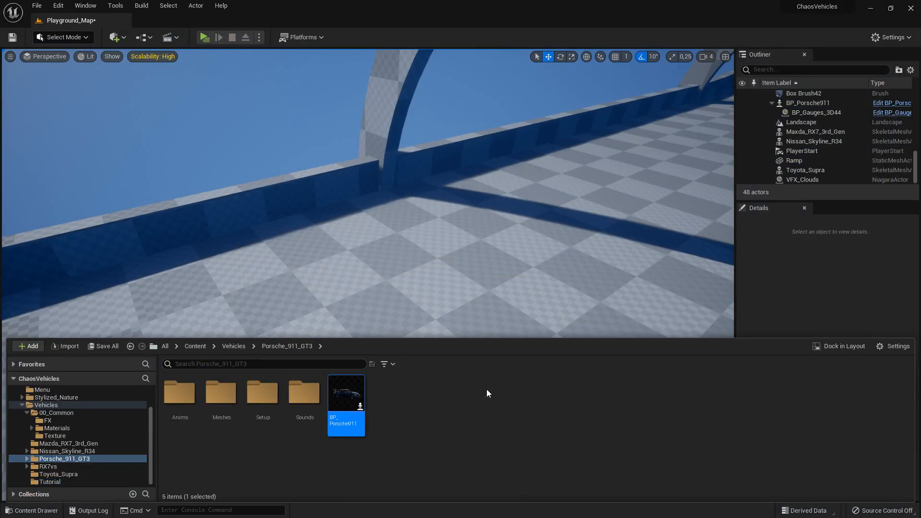
{"action": "key", "text": "ctrl+space"}
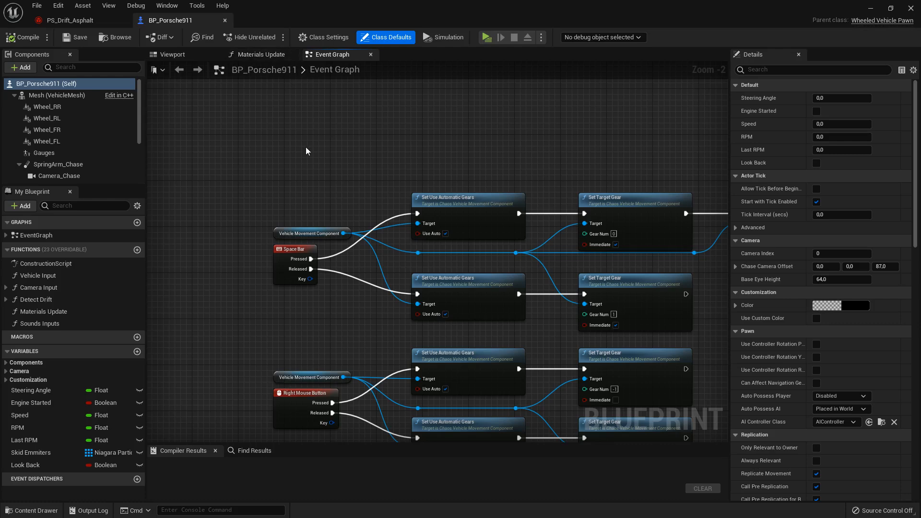
- Find the Detect Drift call after the Timer event in the Event Graph and open that function
{"action": "scroll", "coordinate": [315, 149], "scroll_direction": "down", "scroll_amount": 5}
{"action": "right_click_drag", "start_coordinate": [315, 149], "coordinate": [587, 100]}
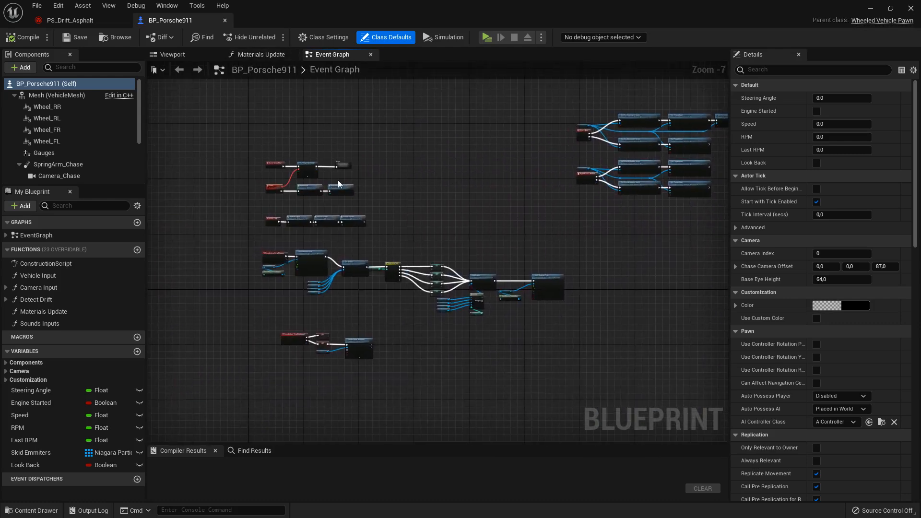
{"action": "scroll", "coordinate": [339, 183], "scroll_direction": "up", "scroll_amount": 7}
{"action": "right_click_drag", "start_coordinate": [410, 193], "coordinate": [481, 301]}
{"action": "double_click", "coordinate": [417, 198]}
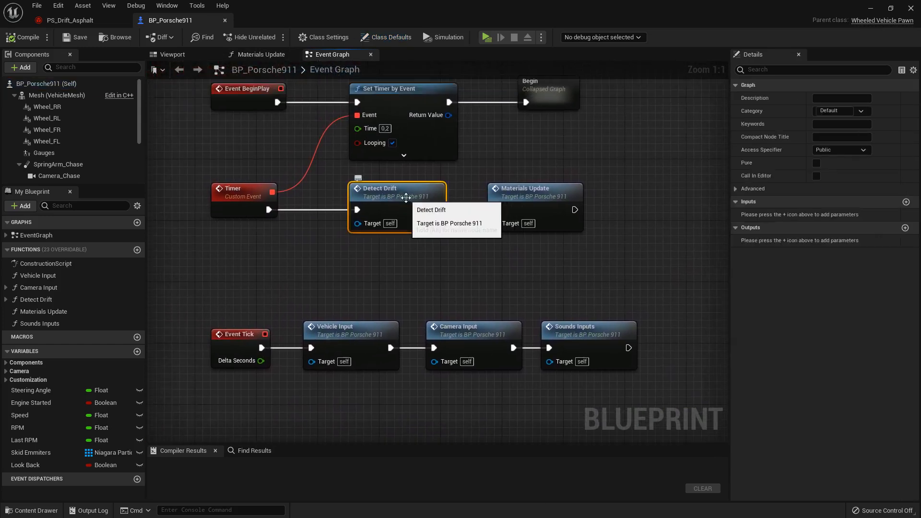
- Examine how Detect Drift loops over the wheels, checking the Wheel_FL component and the In Range node that limits the wheel indices
{"action": "scroll", "coordinate": [303, 234], "scroll_direction": "up", "scroll_amount": 5}
{"action": "right_click_drag", "start_coordinate": [228, 270], "coordinate": [536, 280]}
{"action": "scroll", "coordinate": [347, 285], "scroll_direction": "up", "scroll_amount": 2}
{"action": "mouse_move", "coordinate": [380, 300]}
{"action": "right_mouse_down"}
{"action": "mouse_move", "coordinate": [346, 308]}
{"action": "mouse_move", "coordinate": [366, 304]}
{"action": "right_mouse_up"}
{"action": "left_click", "coordinate": [42, 142]}
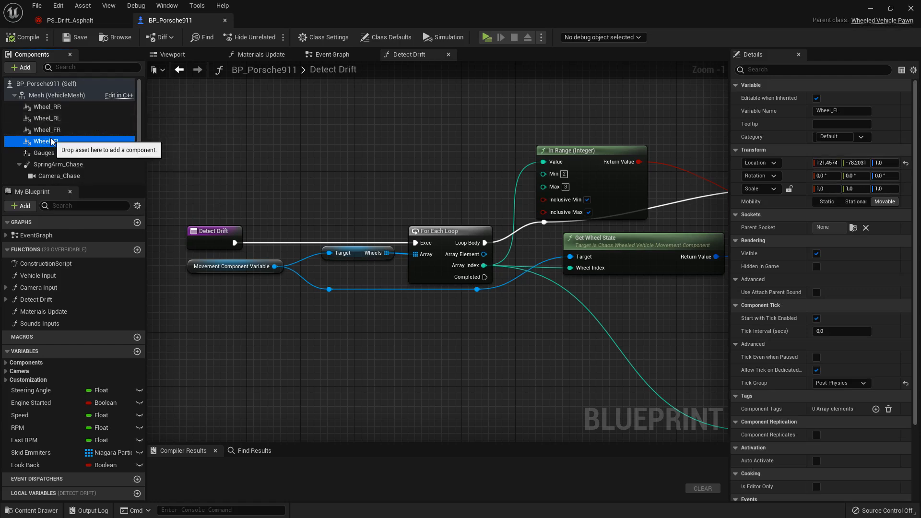
{"action": "left_click", "coordinate": [259, 175]}
{"action": "right_click_drag", "start_coordinate": [324, 197], "coordinate": [193, 196]}
{"action": "right_click_drag", "start_coordinate": [462, 294], "coordinate": [361, 323]}
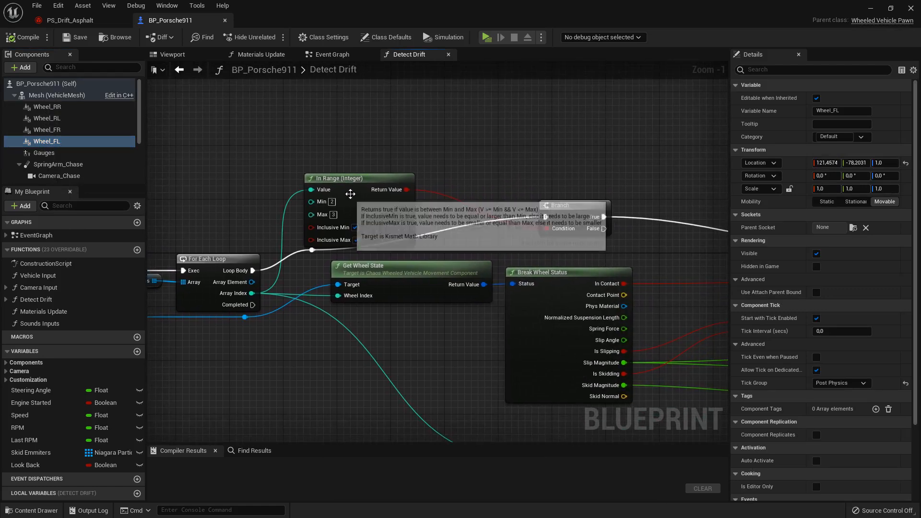
{"action": "left_click", "coordinate": [396, 194]}
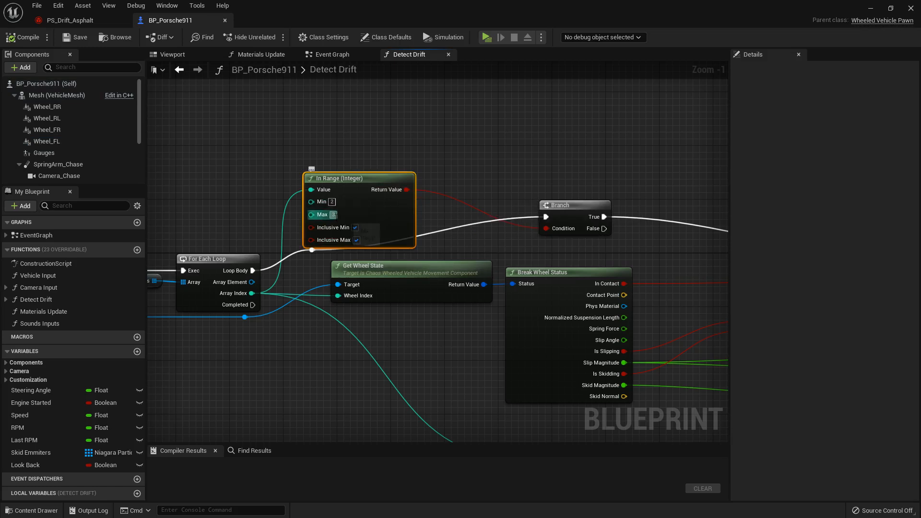
{"action": "right_click_drag", "start_coordinate": [537, 176], "coordinate": [473, 172]}
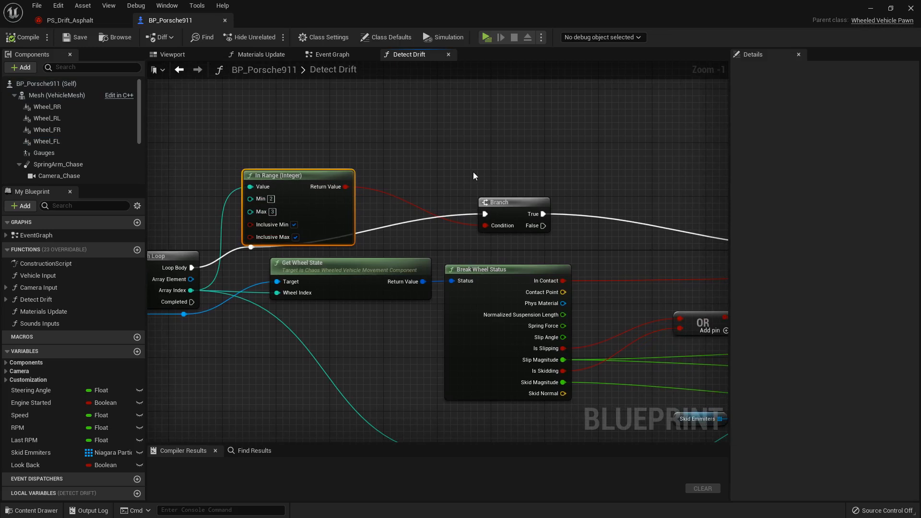
- Examine the Break Wheel Status outputs and the OR, AND and Branch nodes that test for slipping and skidding
{"action": "scroll", "coordinate": [473, 172], "scroll_direction": "down", "scroll_amount": 1}
{"action": "right_click_drag", "start_coordinate": [474, 172], "coordinate": [280, 126]}
{"action": "scroll", "coordinate": [453, 282], "scroll_direction": "up", "scroll_amount": 2}
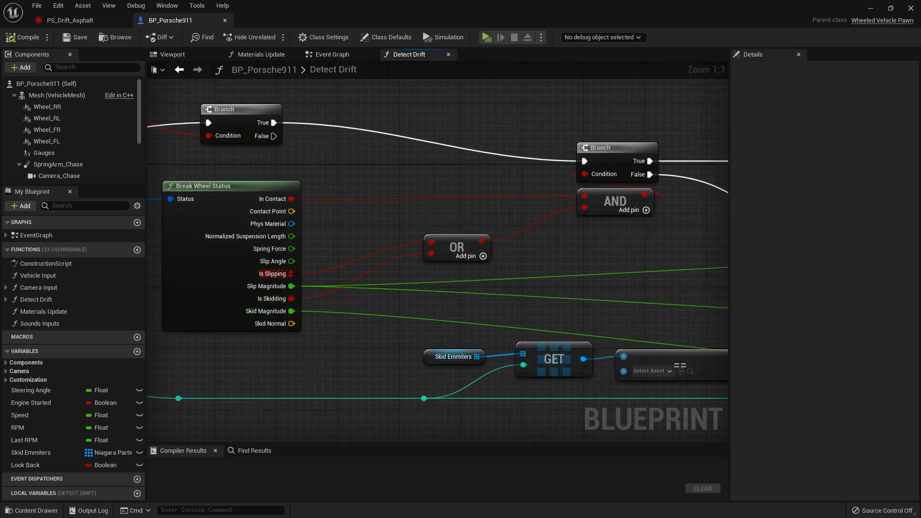
{"action": "scroll", "coordinate": [598, 278], "scroll_direction": "down", "scroll_amount": 3}
{"action": "right_click_drag", "start_coordinate": [598, 278], "coordinate": [414, 291]}
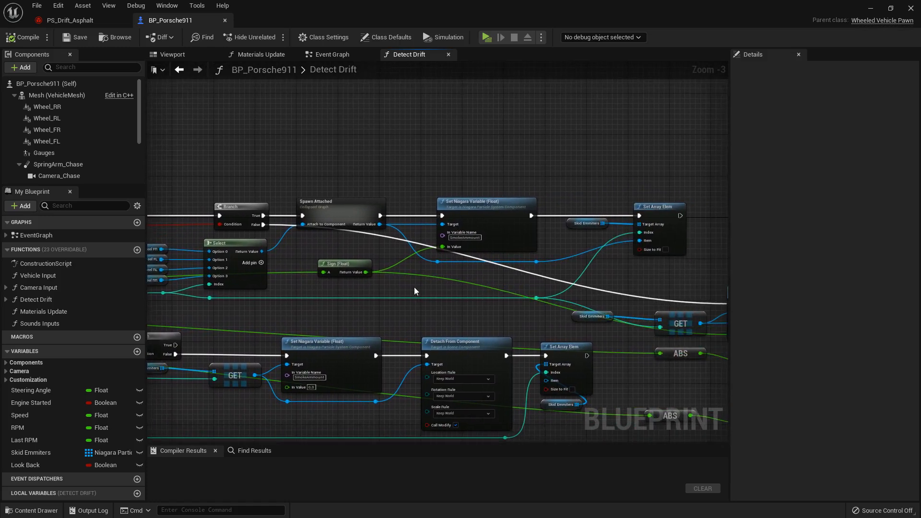
- Examine the Spawn Attached section and the Set Niagara Variable nodes that drive SmokeAmmount and SkidOpacity
{"action": "scroll", "coordinate": [413, 290], "scroll_direction": "up", "scroll_amount": 2}
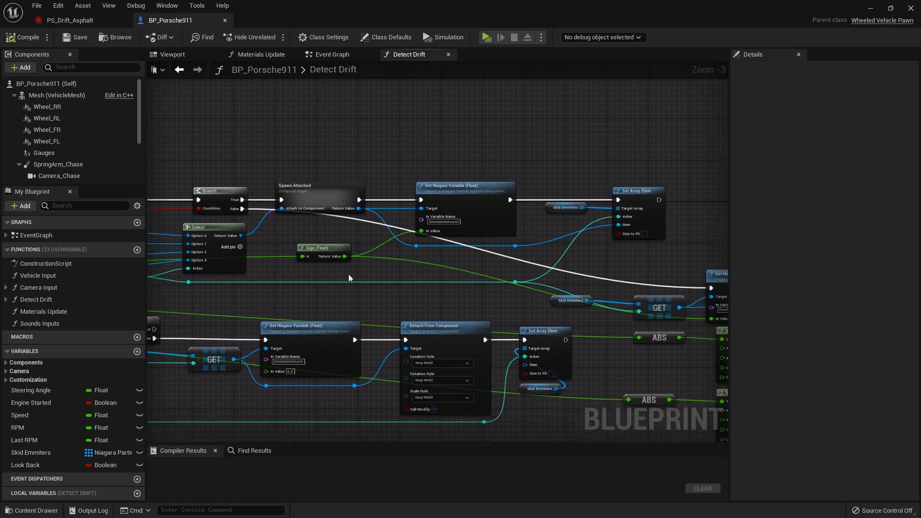
{"action": "mouse_move", "coordinate": [537, 278]}
{"action": "right_mouse_down"}
{"action": "mouse_move", "coordinate": [329, 255]}
{"action": "mouse_move", "coordinate": [532, 272]}
{"action": "right_mouse_up"}
{"action": "scroll", "coordinate": [429, 269], "scroll_direction": "down", "scroll_amount": 1}
{"action": "right_click_drag", "start_coordinate": [477, 258], "coordinate": [148, 223]}
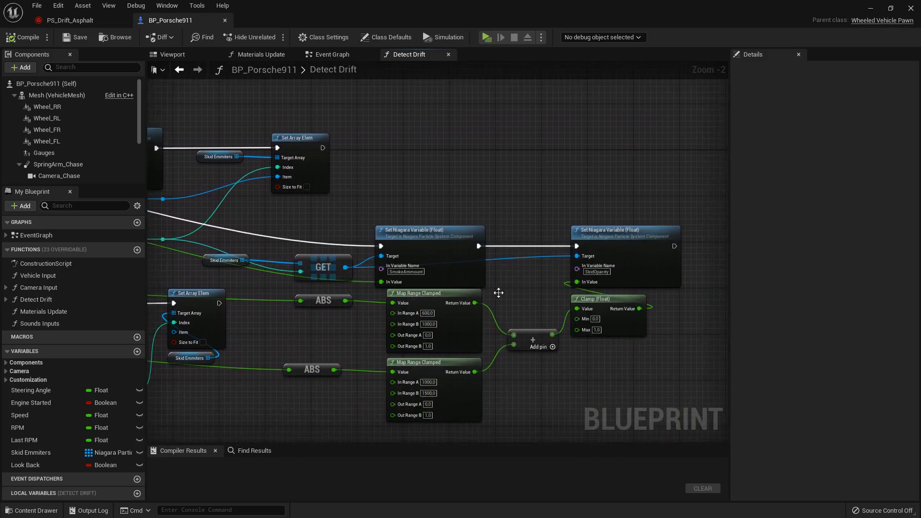
{"action": "scroll", "coordinate": [511, 302], "scroll_direction": "up", "scroll_amount": 1}
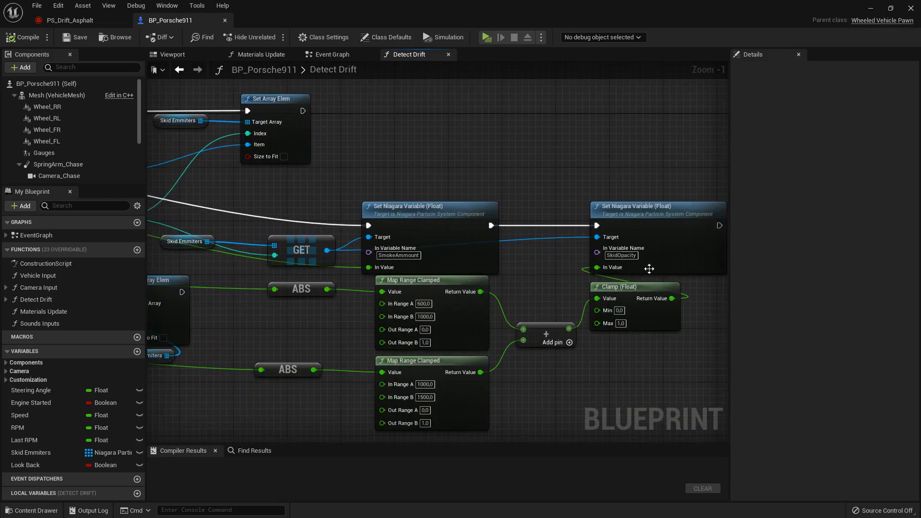
{"action": "right_click_drag", "start_coordinate": [351, 355], "coordinate": [681, 303]}
- Look over the remaining Detect Drift nodes, including the Detach From Component branch, and view the graph as a whole
{"action": "scroll", "coordinate": [372, 344], "scroll_direction": "down", "scroll_amount": 2}
{"action": "right_click_drag", "start_coordinate": [281, 219], "coordinate": [666, 241]}
{"action": "right_click_drag", "start_coordinate": [551, 257], "coordinate": [328, 222]}
{"action": "scroll", "coordinate": [493, 234], "scroll_direction": "up", "scroll_amount": 1}
{"action": "right_click_drag", "start_coordinate": [533, 313], "coordinate": [333, 304]}
{"action": "scroll", "coordinate": [417, 327], "scroll_direction": "down", "scroll_amount": 1}
{"action": "right_click_drag", "start_coordinate": [513, 348], "coordinate": [439, 306]}
{"action": "scroll", "coordinate": [488, 358], "scroll_direction": "down", "scroll_amount": 2}
{"action": "scroll", "coordinate": [439, 306], "scroll_direction": "down", "scroll_amount": 1}
{"action": "mouse_move", "coordinate": [438, 306]}
{"action": "right_mouse_down"}
{"action": "mouse_move", "coordinate": [452, 315]}
{"action": "mouse_move", "coordinate": [582, 313]}
{"action": "mouse_move", "coordinate": [677, 294]}
{"action": "mouse_move", "coordinate": [446, 281]}
{"action": "mouse_move", "coordinate": [436, 305]}
{"action": "right_mouse_up"}
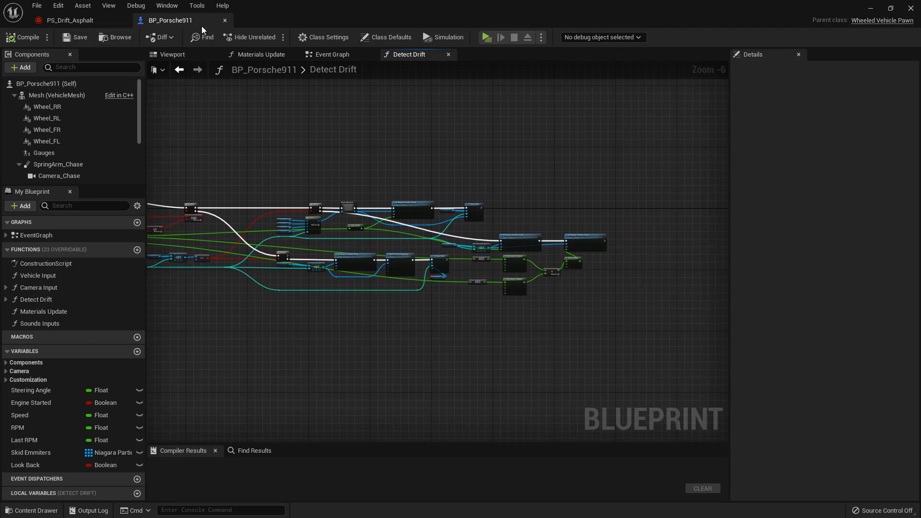
- Close the blueprint editor and bring the parked cars into view in the level
{"action": "left_click", "coordinate": [911, 7]}
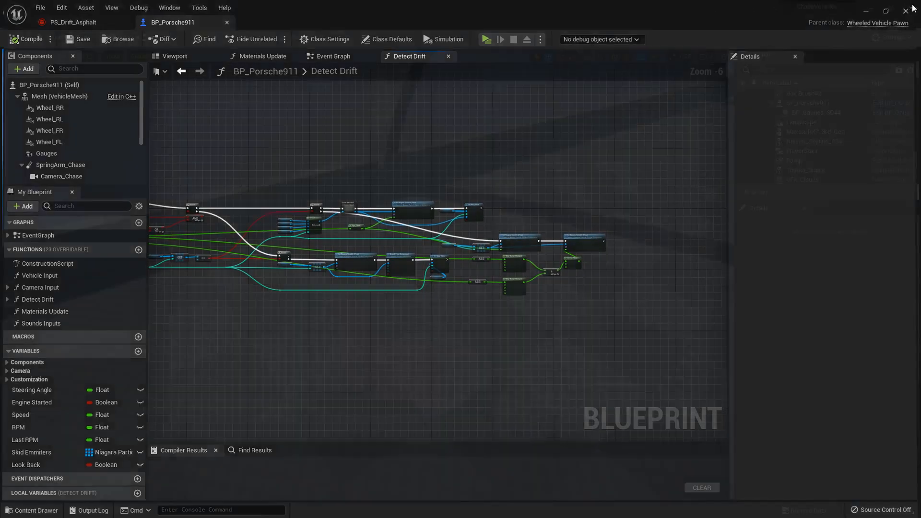
{"action": "right_click_drag", "start_coordinate": [471, 307], "coordinate": [439, 324]}
{"action": "key", "text": "s"}
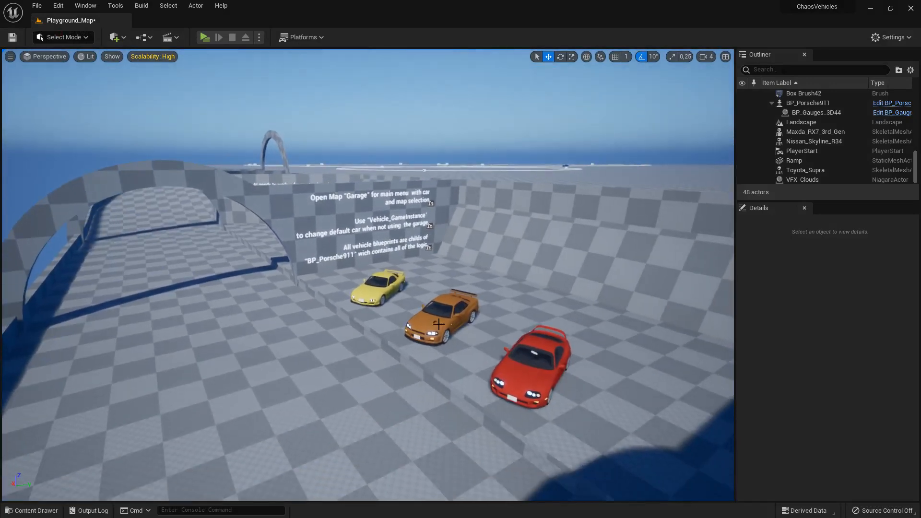